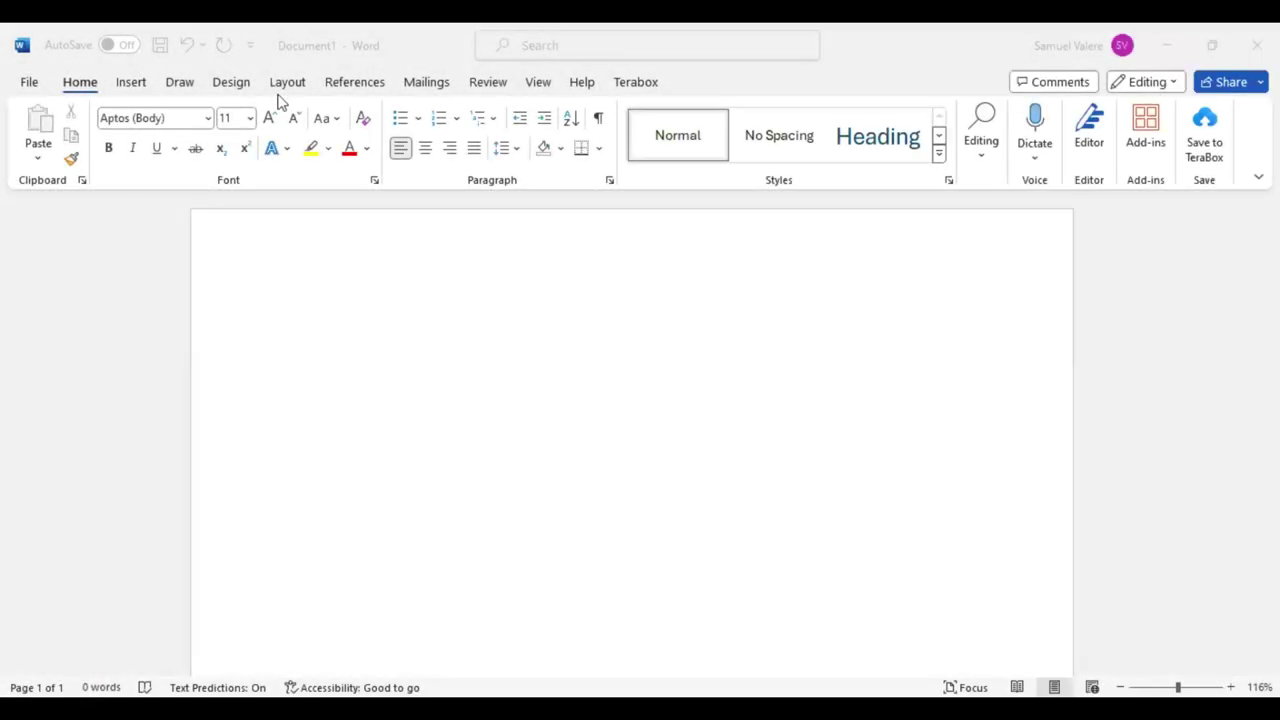
Step: Set a custom paper size of 5 inches wide by 7 inches tall
click(287, 86)
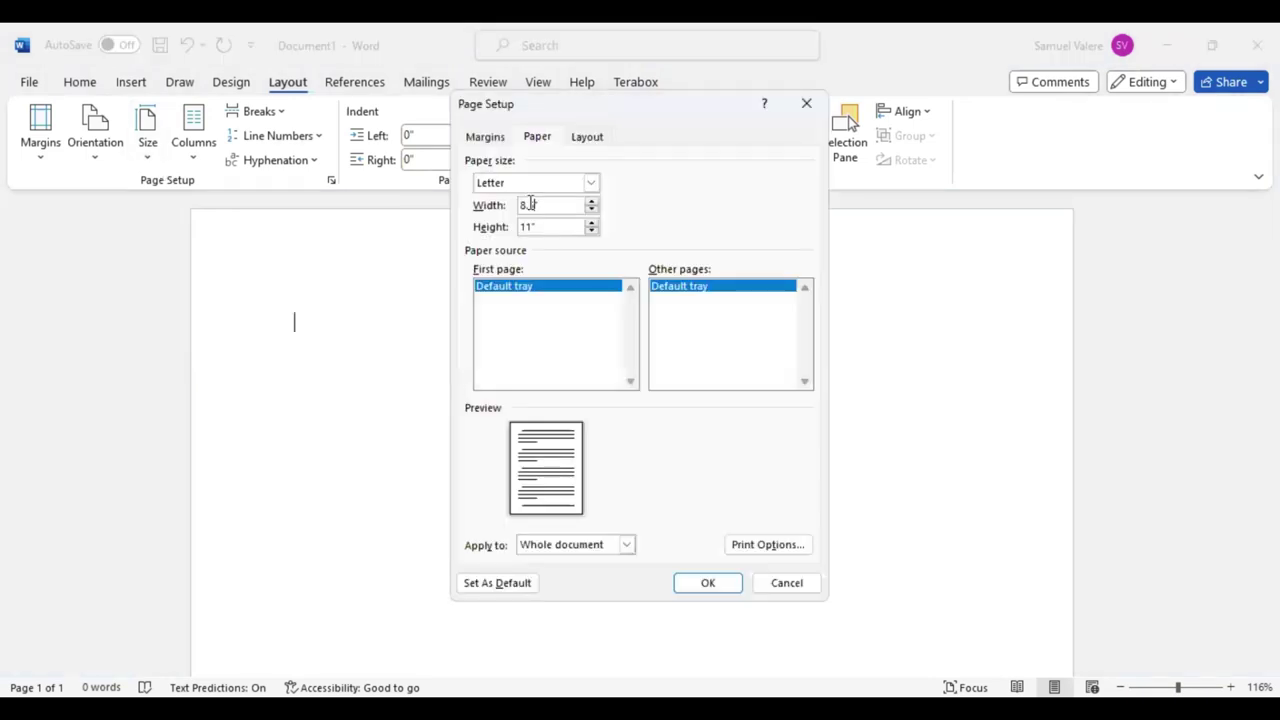
key(BackSpace)
key(BackSpace)
key(BackSpace)
text(5)
click(532, 226)
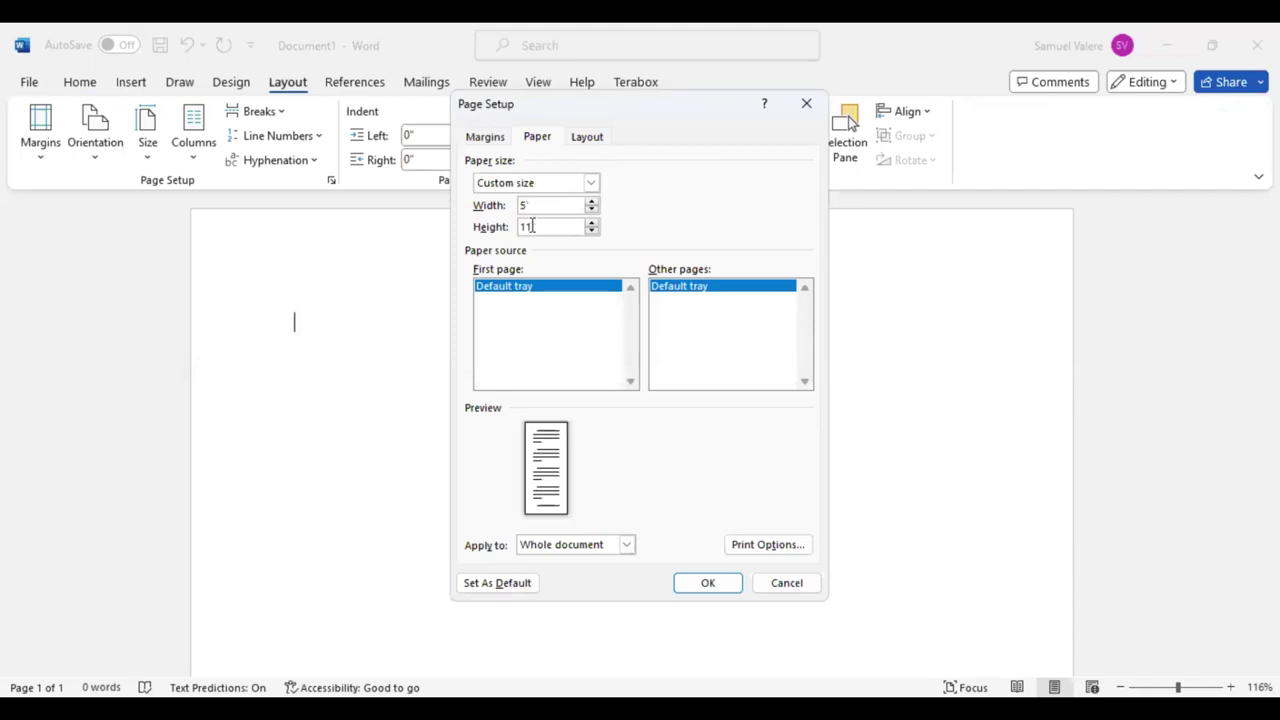
key(BackSpace)
key(BackSpace)
key(BackSpace)
text(7)
click(708, 583)
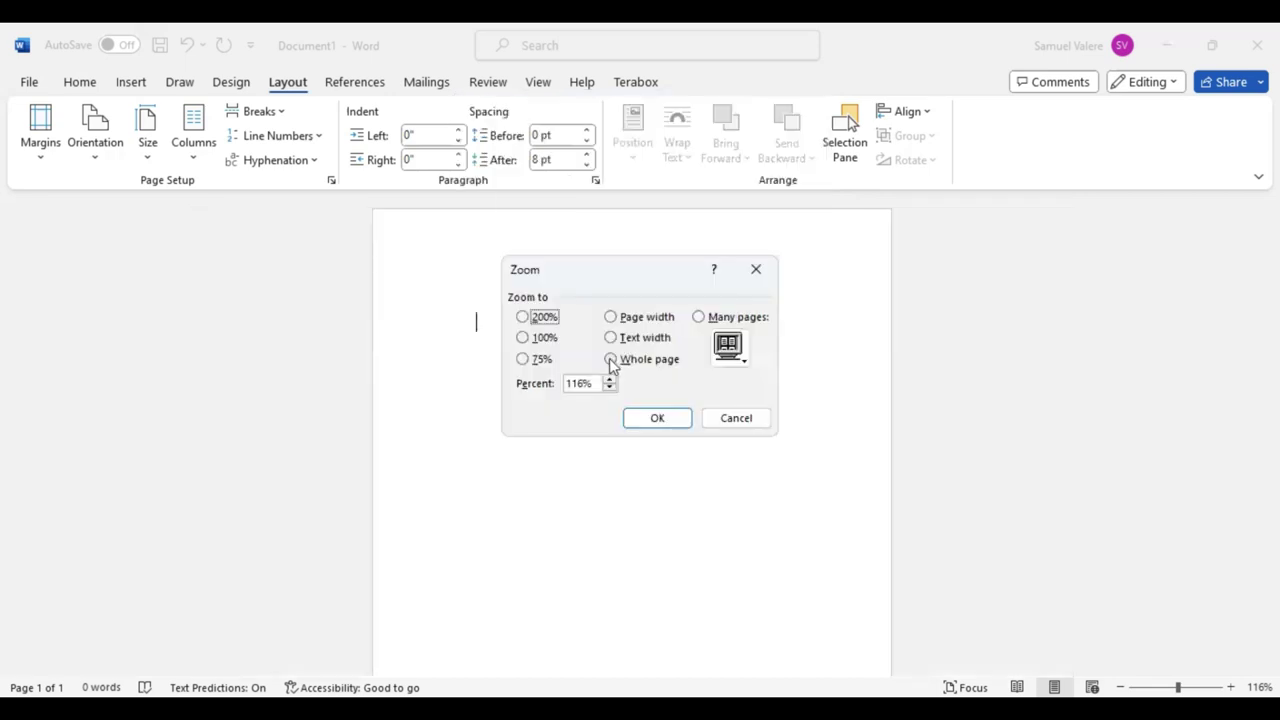
Step: Zoom to show the whole page
click(610, 360)
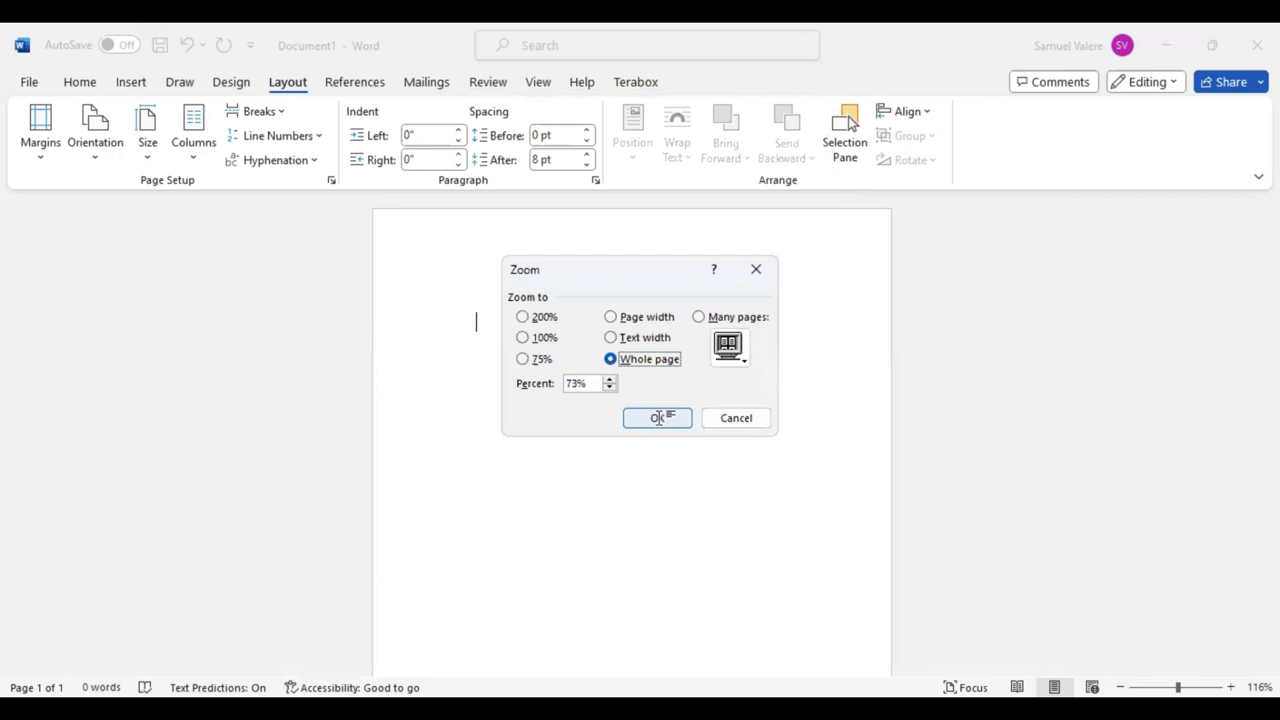
key(Return)
click(80, 82)
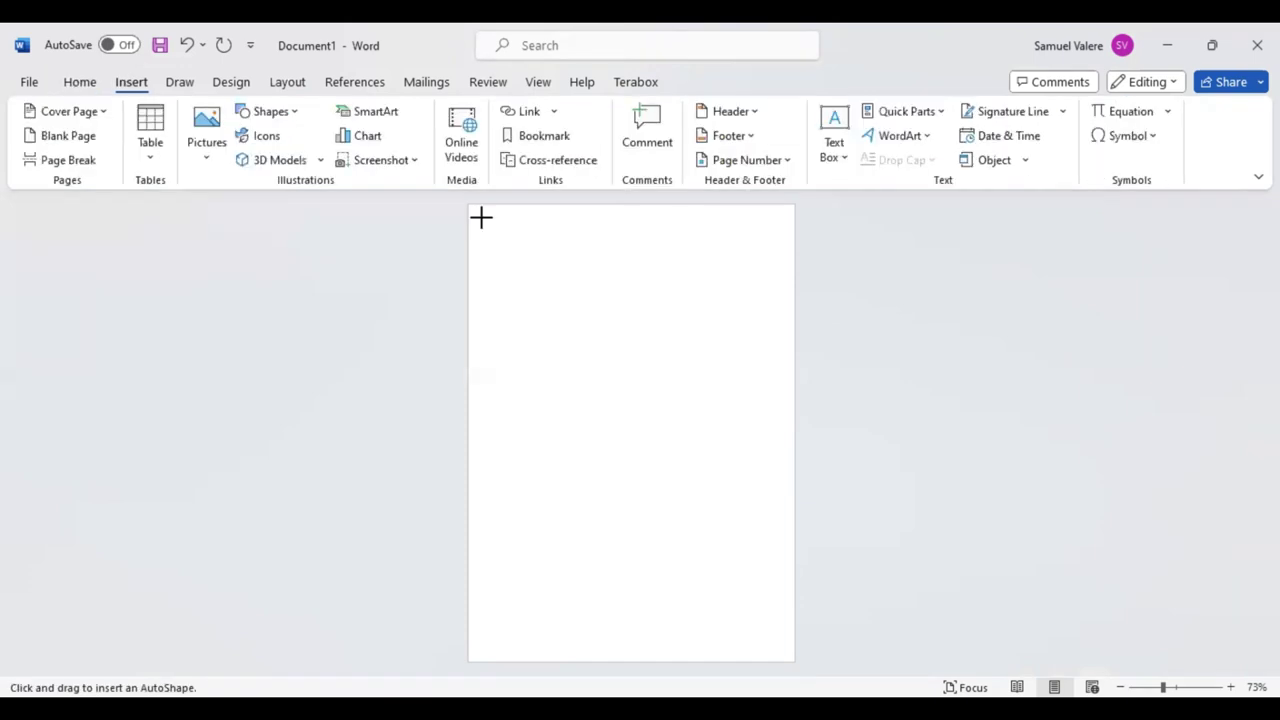
Step: Cover the page with a rectangle filled Turquoise, Accent 4, Lighter 80%
mouse_move(481, 218)
mouse_down()
mouse_move(767, 640)
mouse_move(797, 655)
mouse_up()
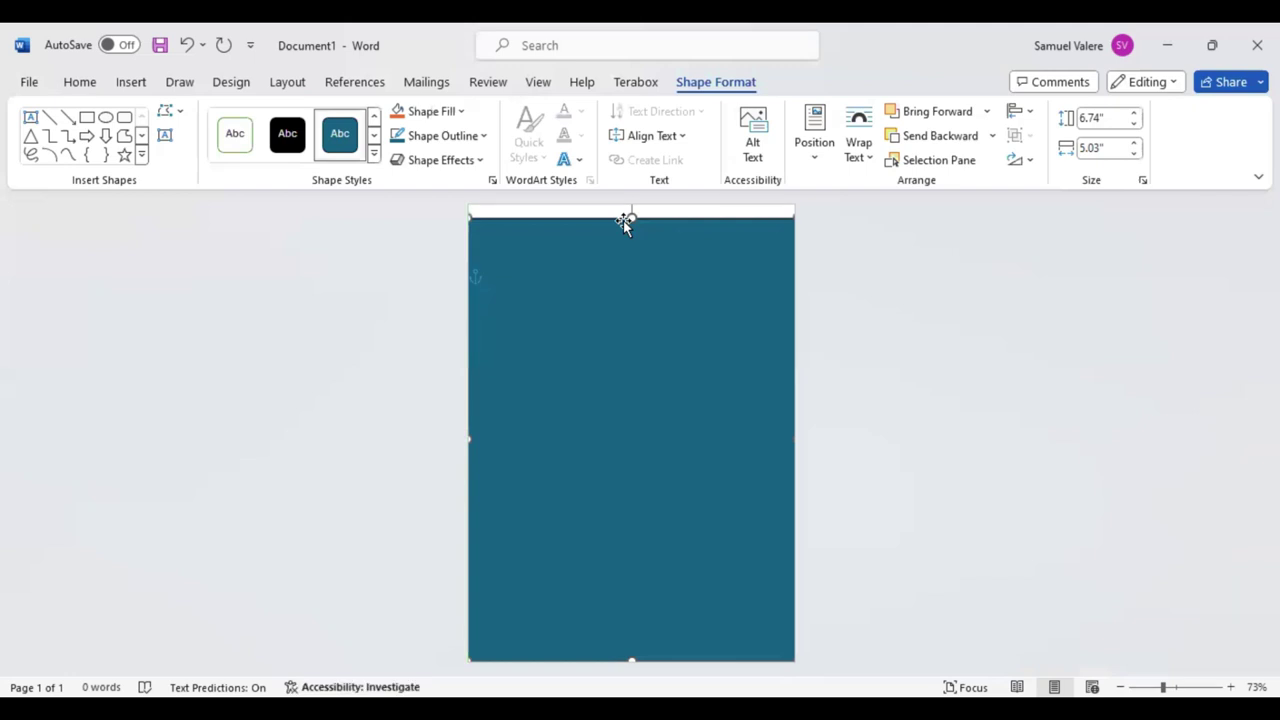
drag(632, 216, 632, 197)
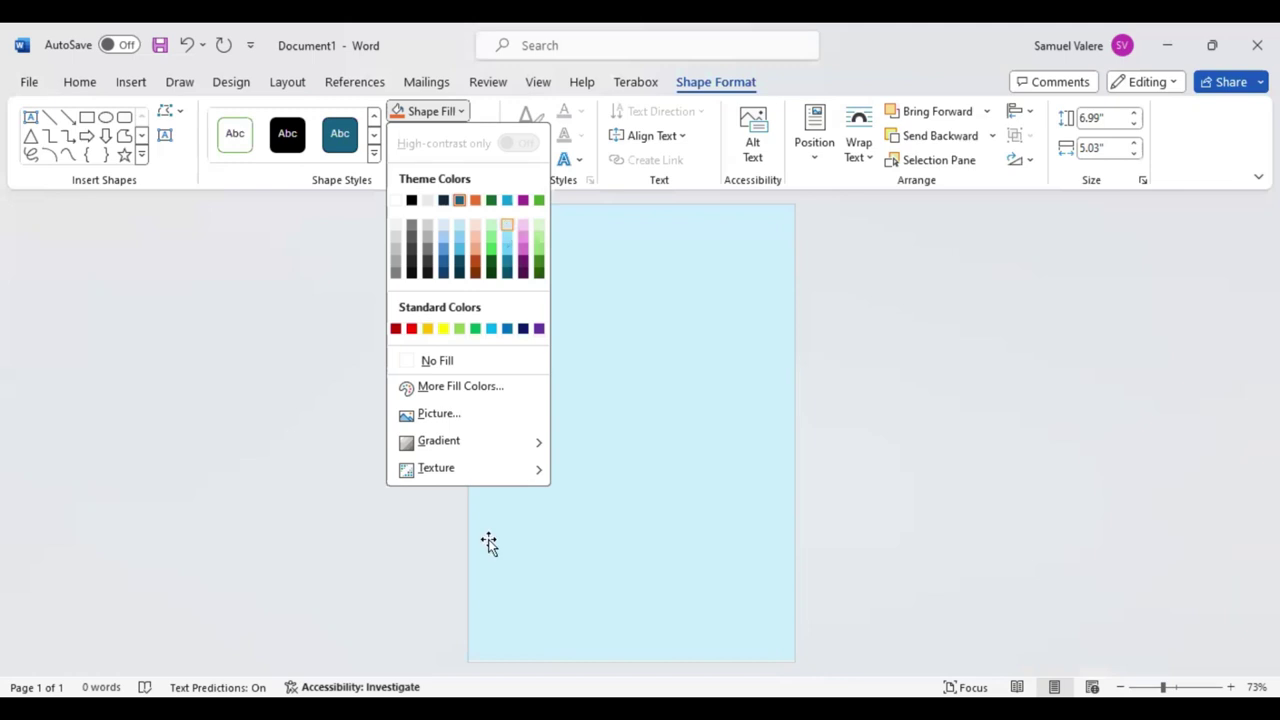
click(630, 658)
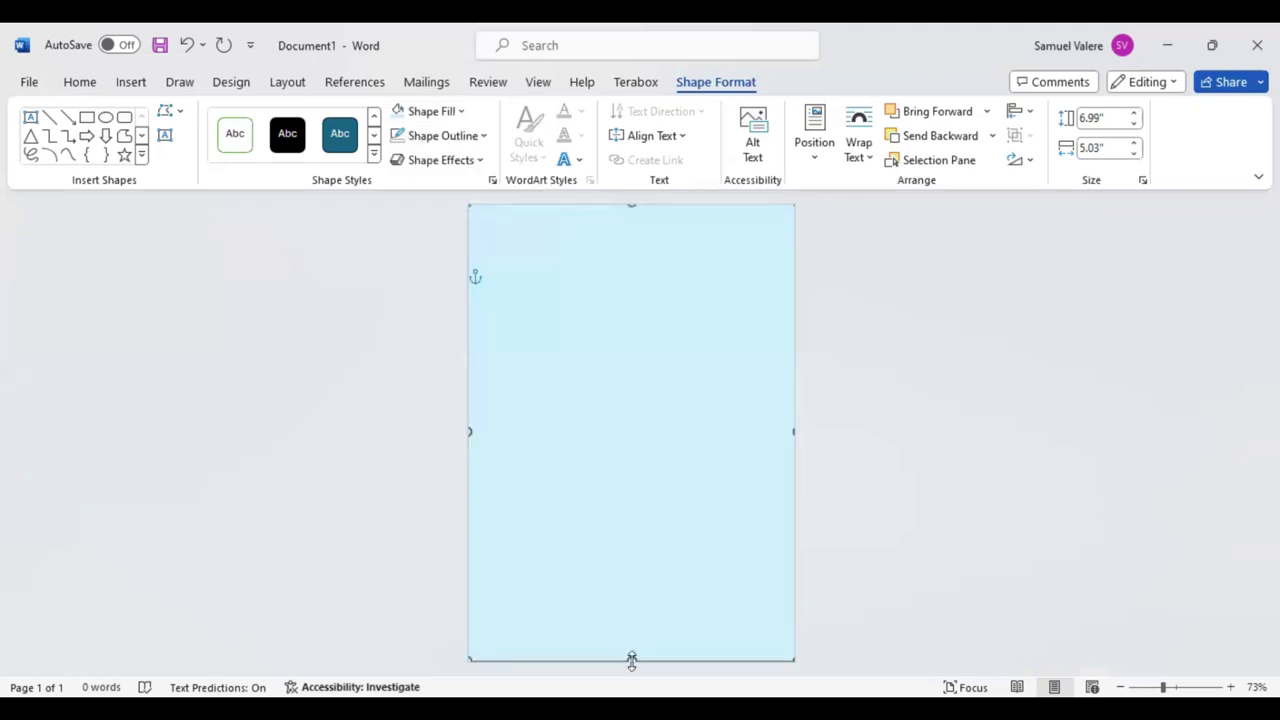
click(631, 660)
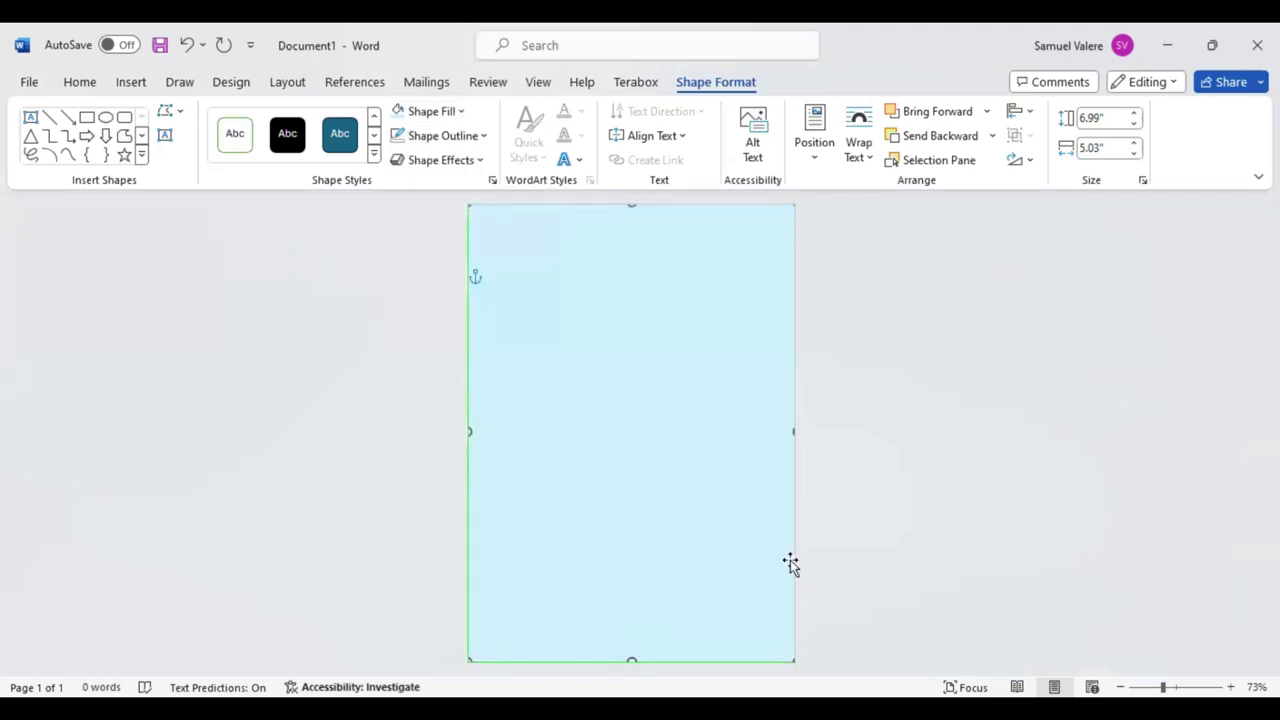
click(373, 342)
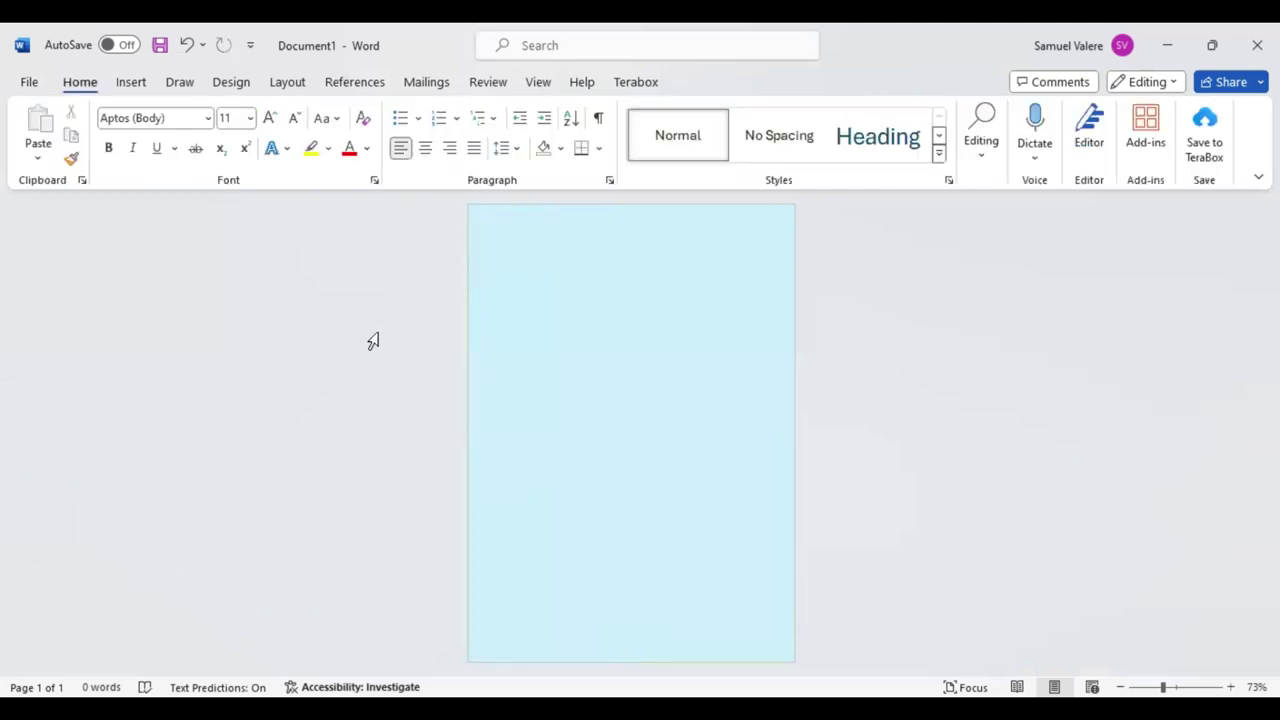
Step: Draw a dark teal rectangle on the right side, stretch it upward, and undo the leftward widening
click(131, 82)
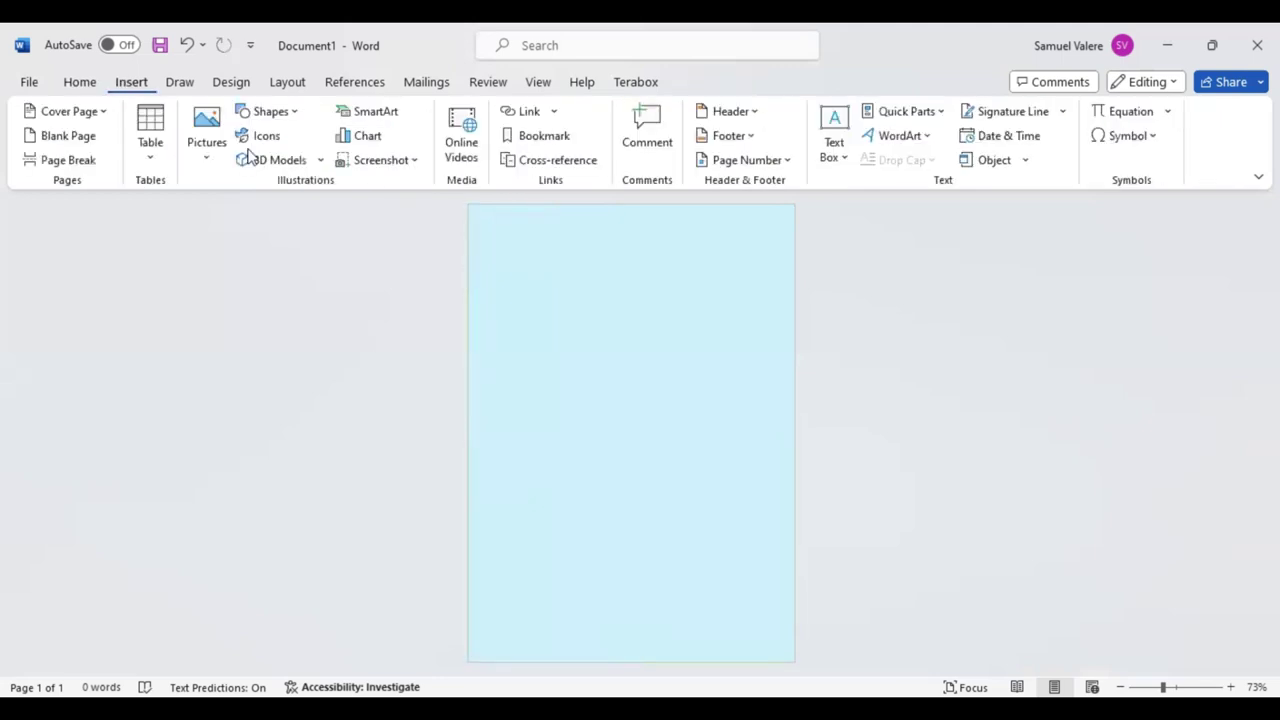
click(293, 112)
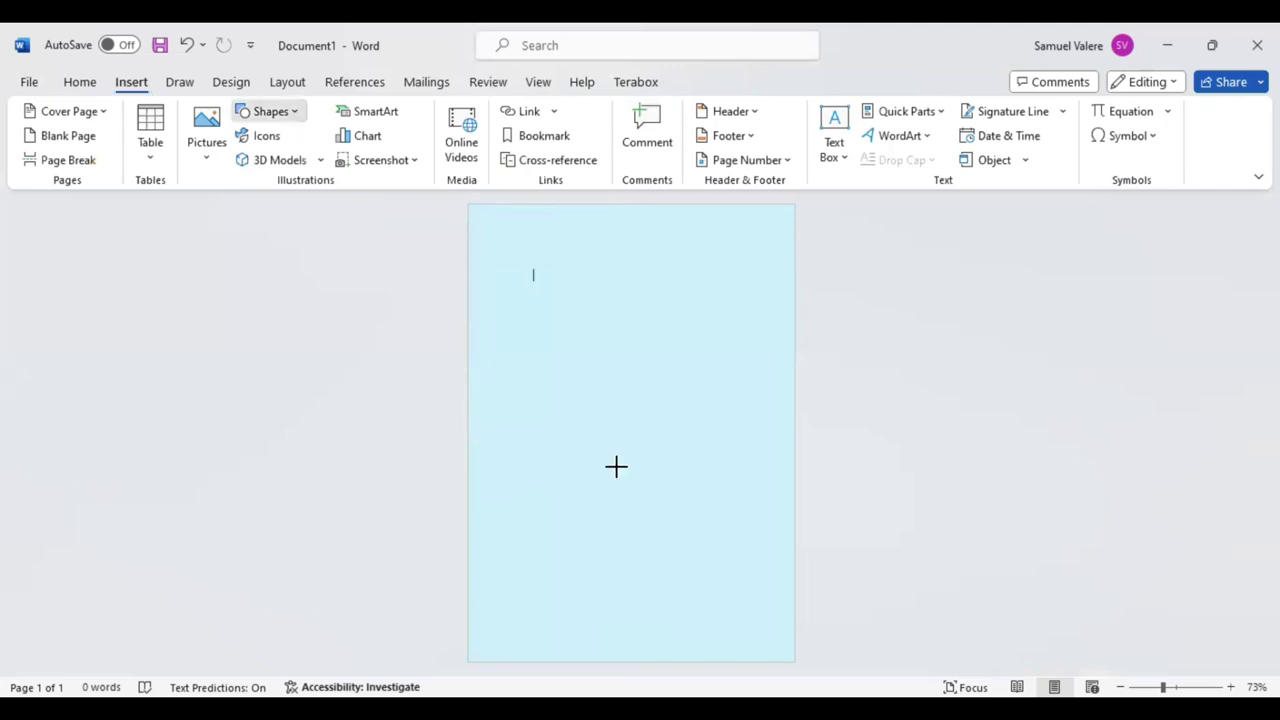
mouse_move(622, 240)
mouse_down()
mouse_move(770, 631)
mouse_move(794, 641)
mouse_up()
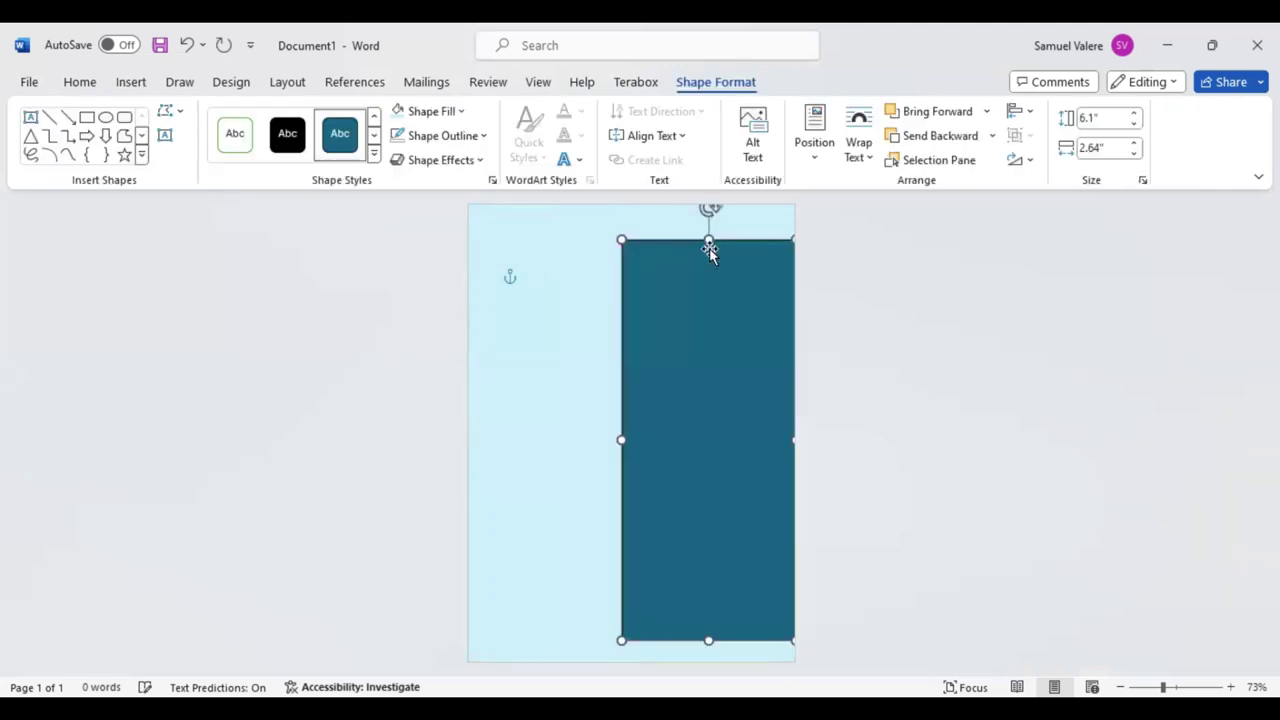
drag(708, 240, 708, 214)
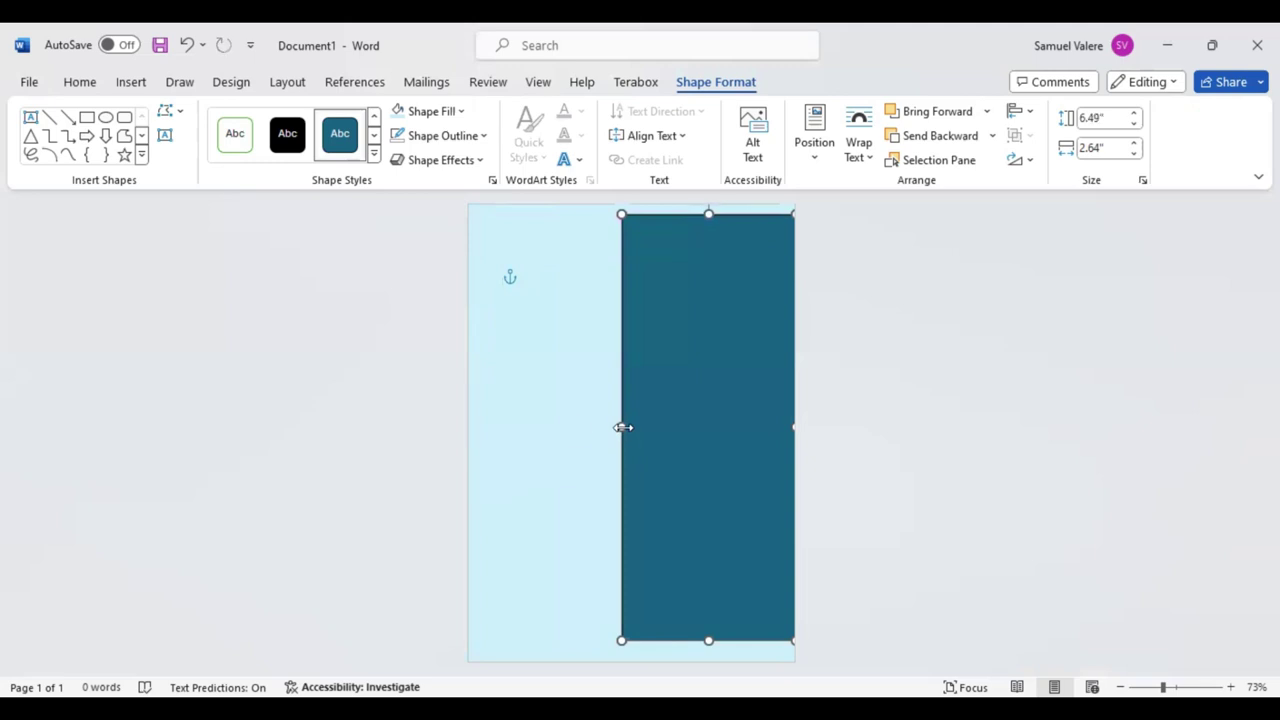
mouse_move(622, 427)
mouse_down()
mouse_move(576, 427)
mouse_move(596, 430)
mouse_up()
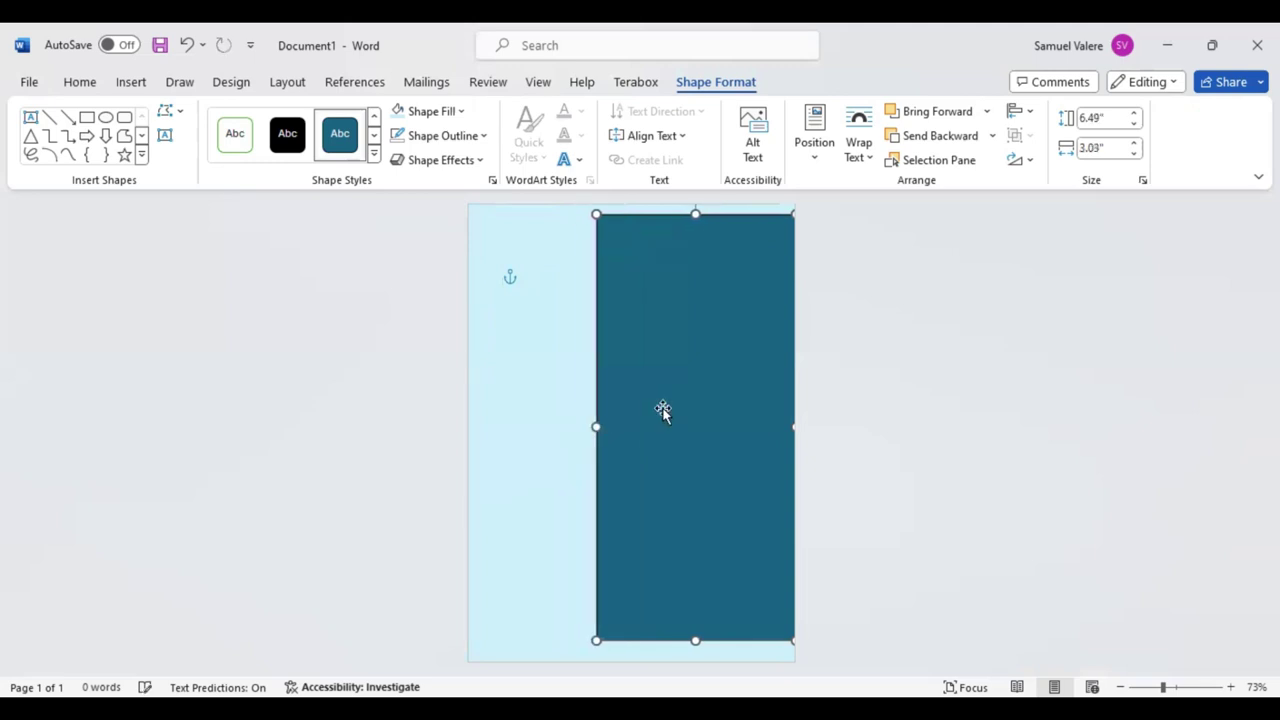
key(ctrl+z)
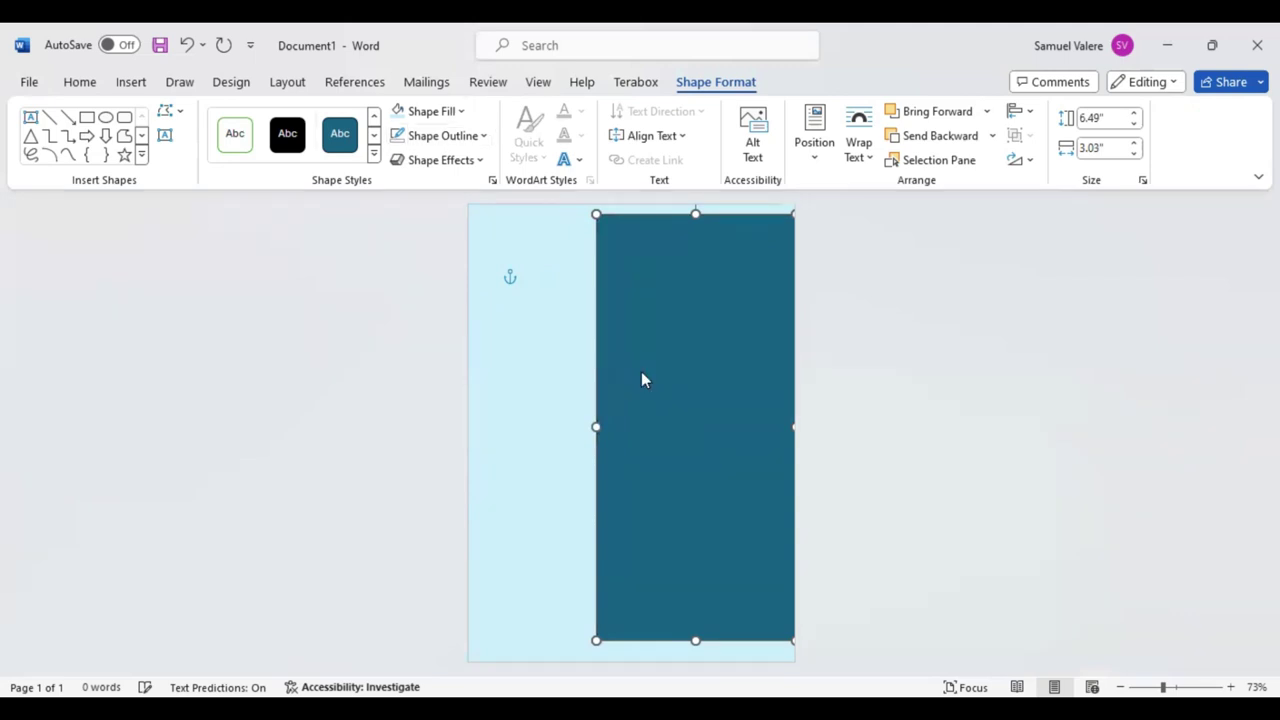
Step: Use Edit Points on the teal rectangle to bend its left edge into a curve
right_click(641, 373)
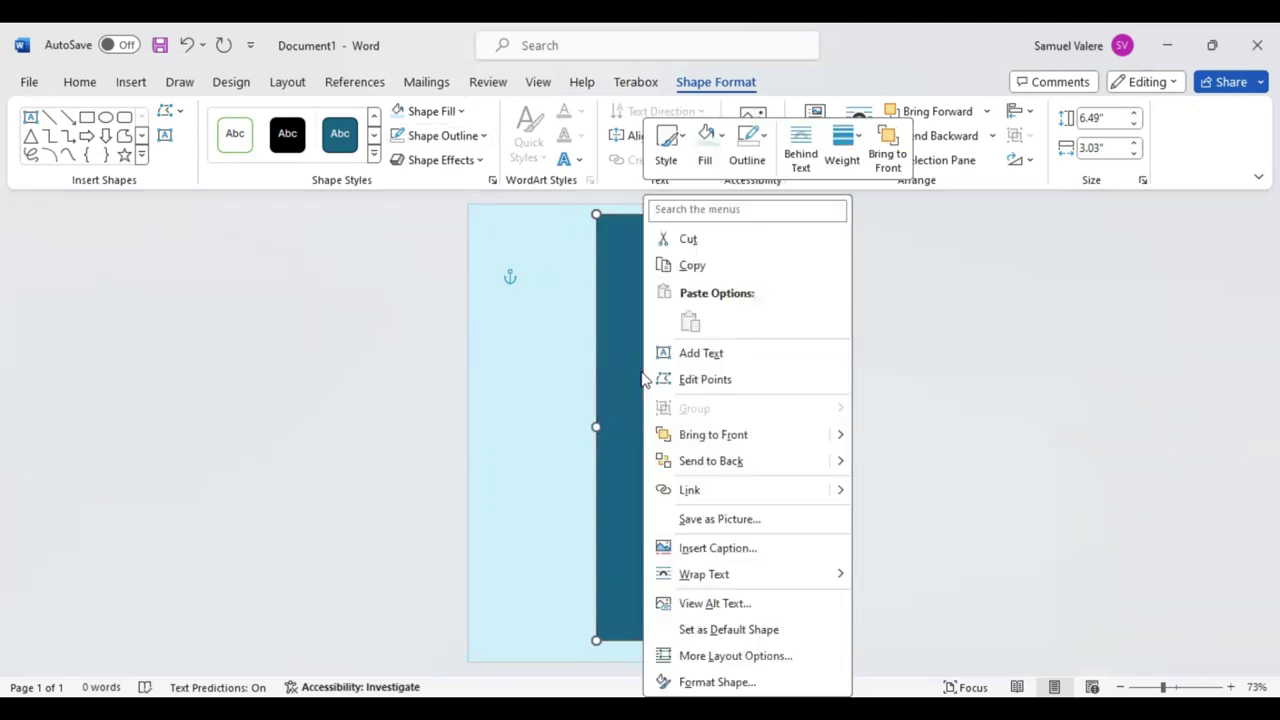
click(696, 387)
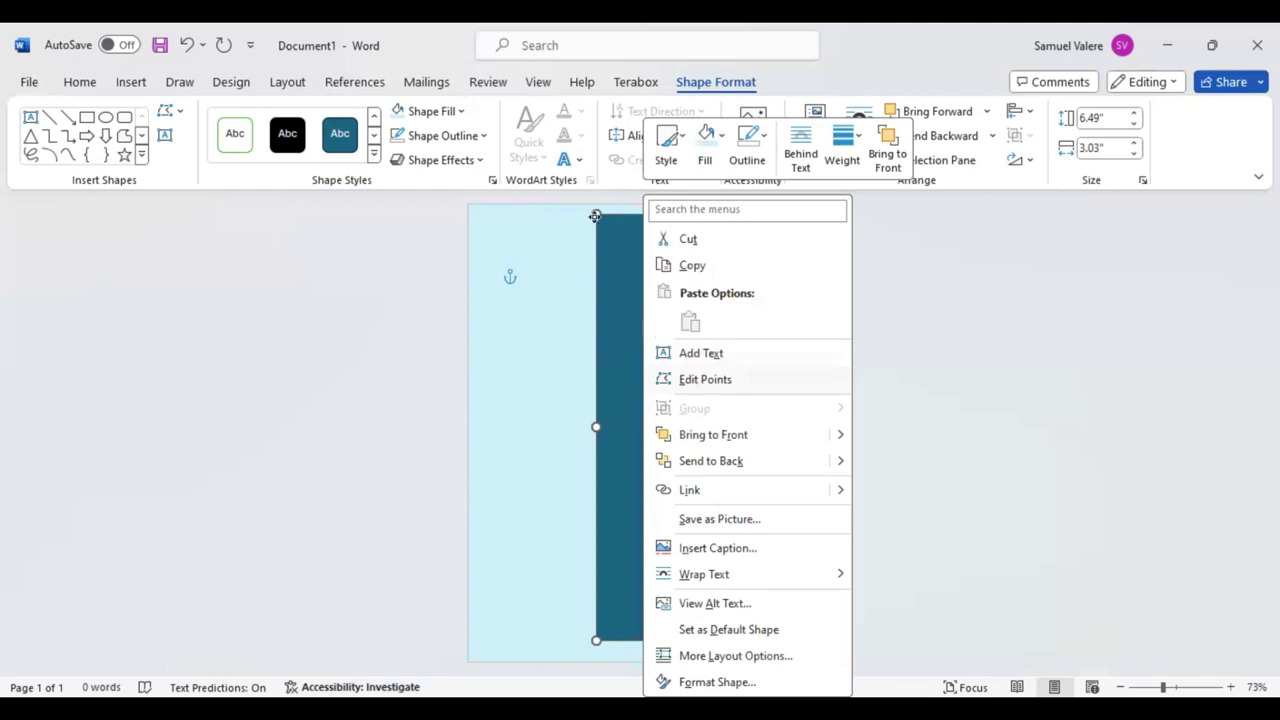
click(597, 350)
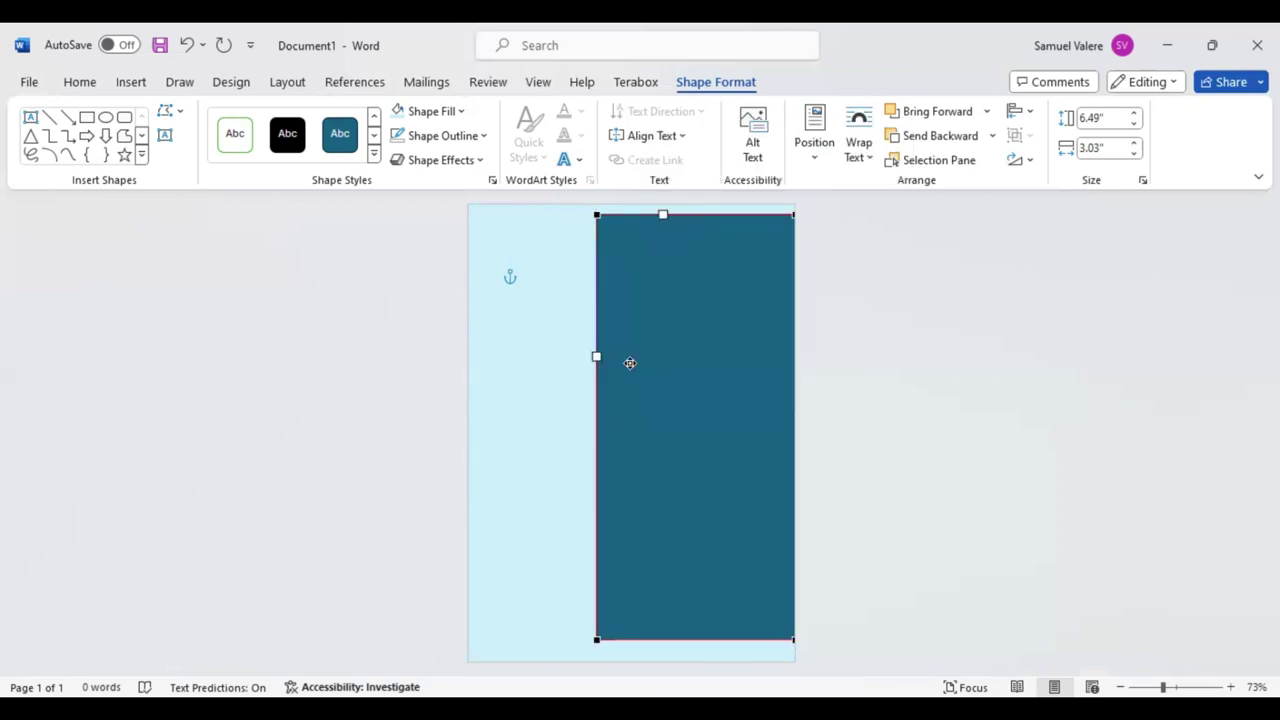
drag(630, 363, 678, 364)
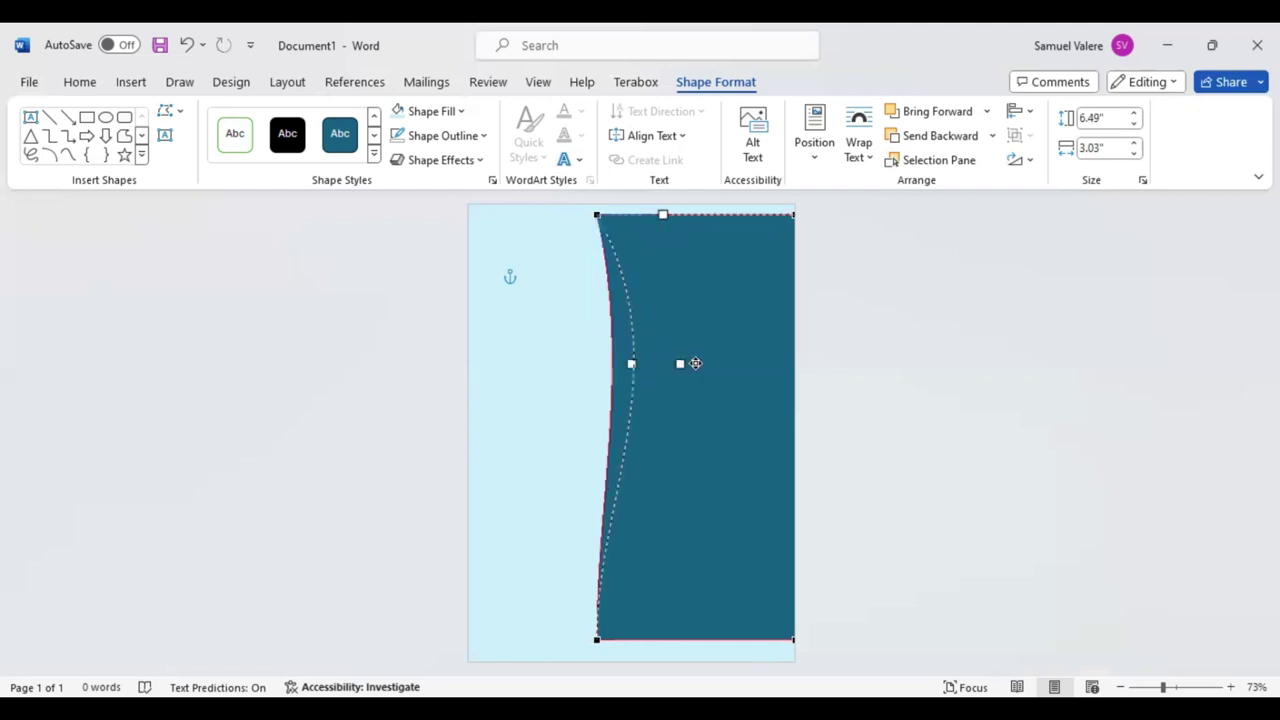
drag(678, 364, 731, 334)
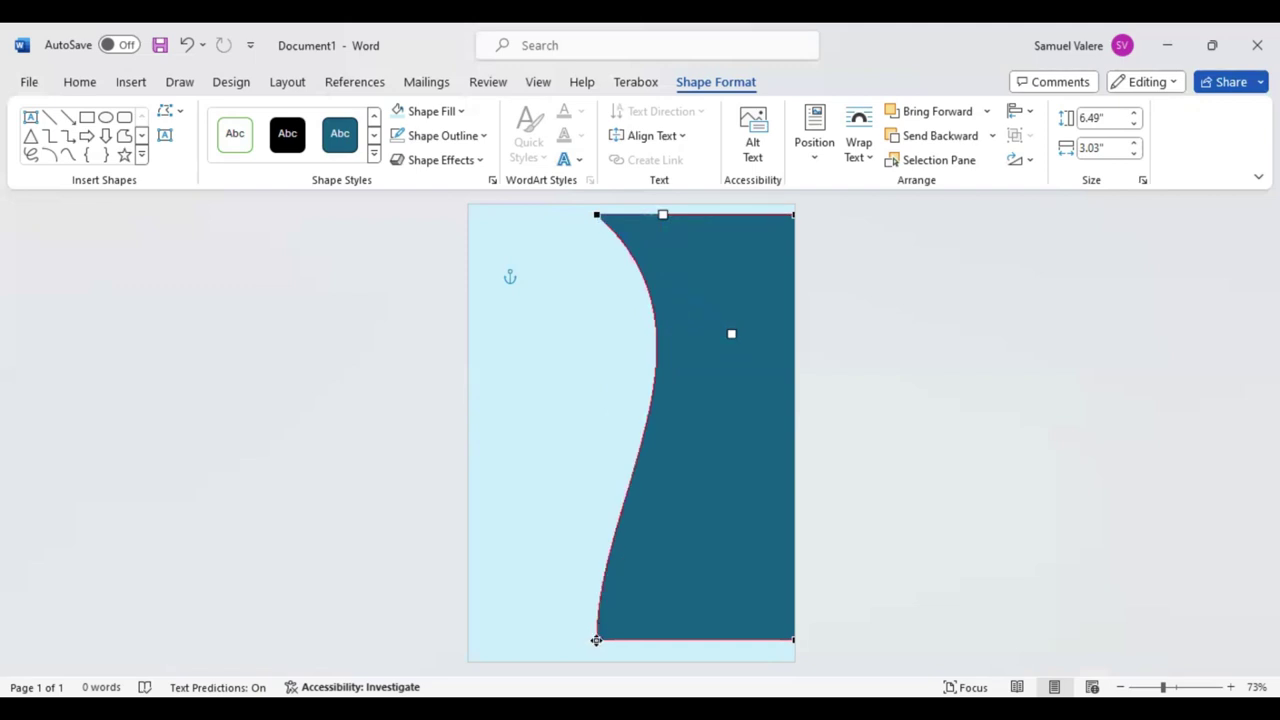
Step: Adjust the corner curve handles into an S-wave, then stretch it to the page bottom and left
click(596, 640)
mouse_move(598, 498)
mouse_down()
mouse_move(571, 447)
mouse_move(491, 474)
mouse_up()
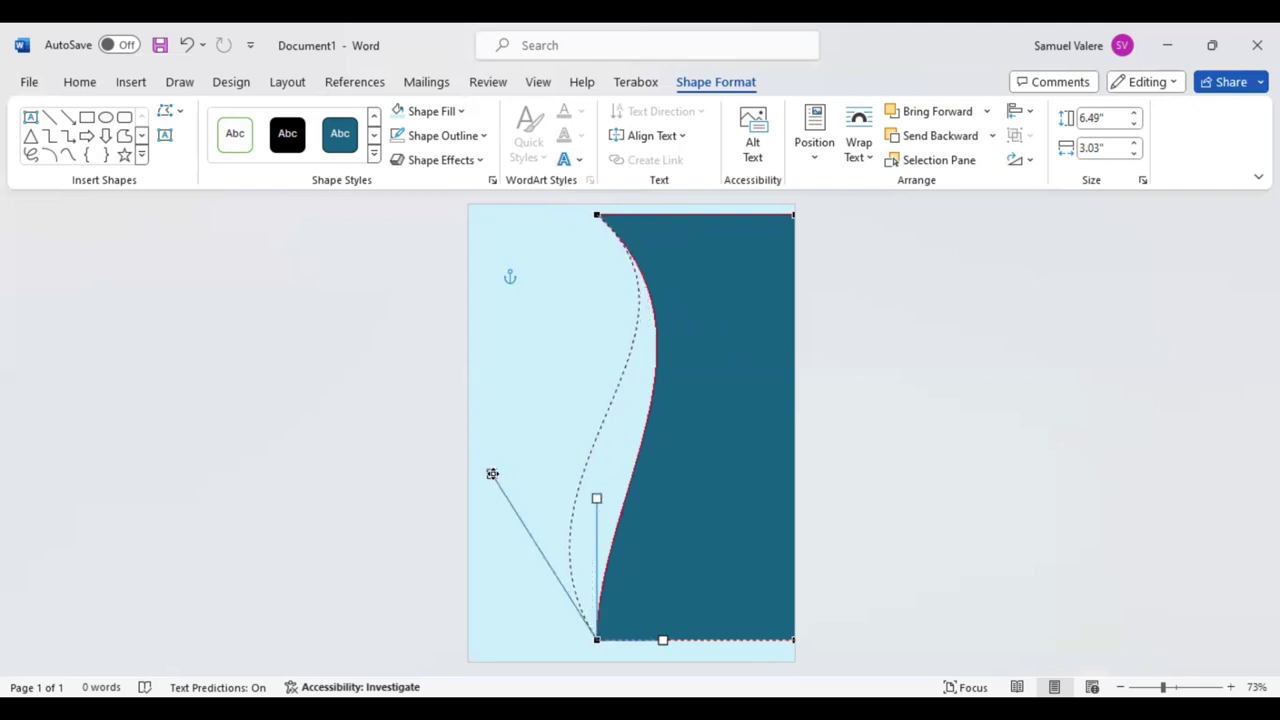
click(596, 213)
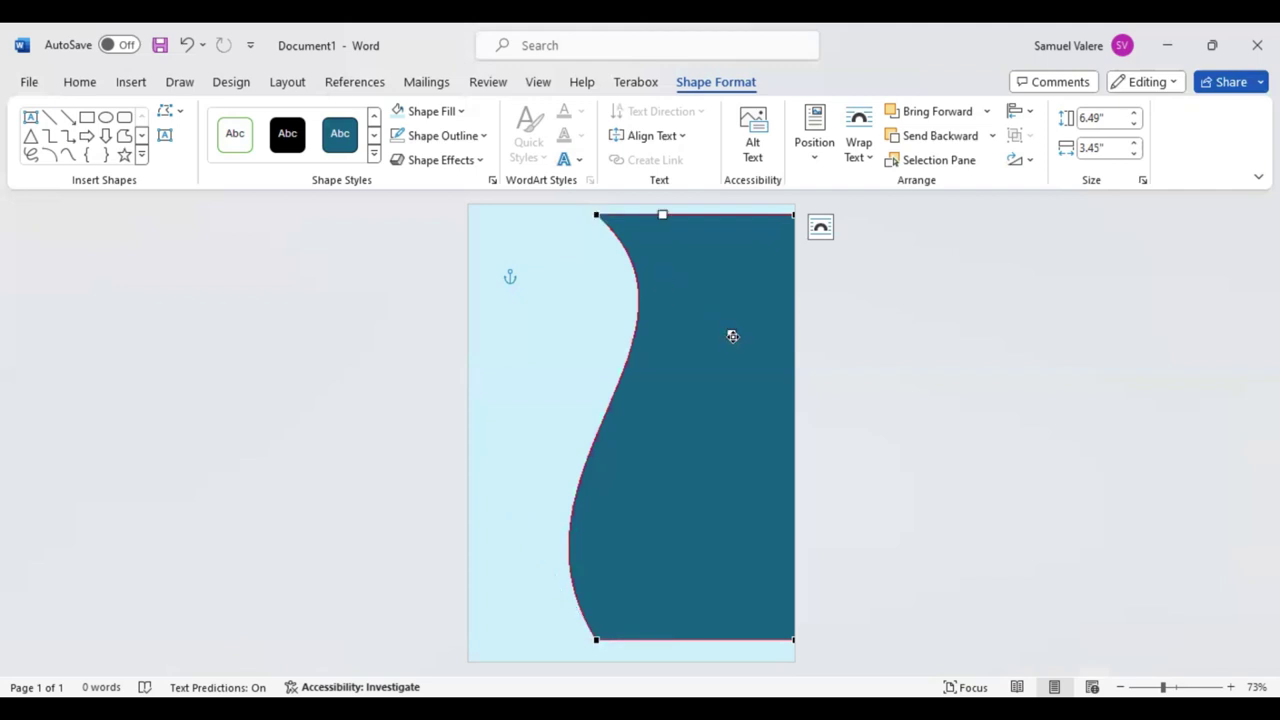
drag(733, 338, 747, 342)
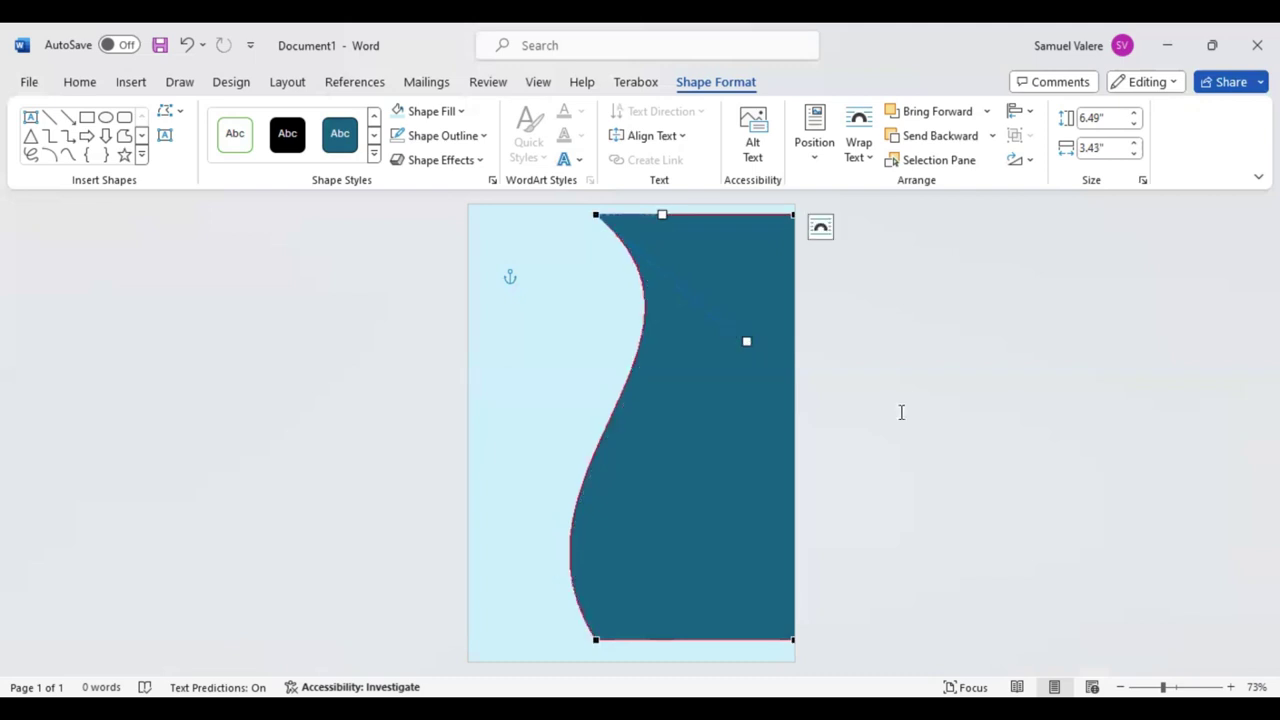
click(683, 205)
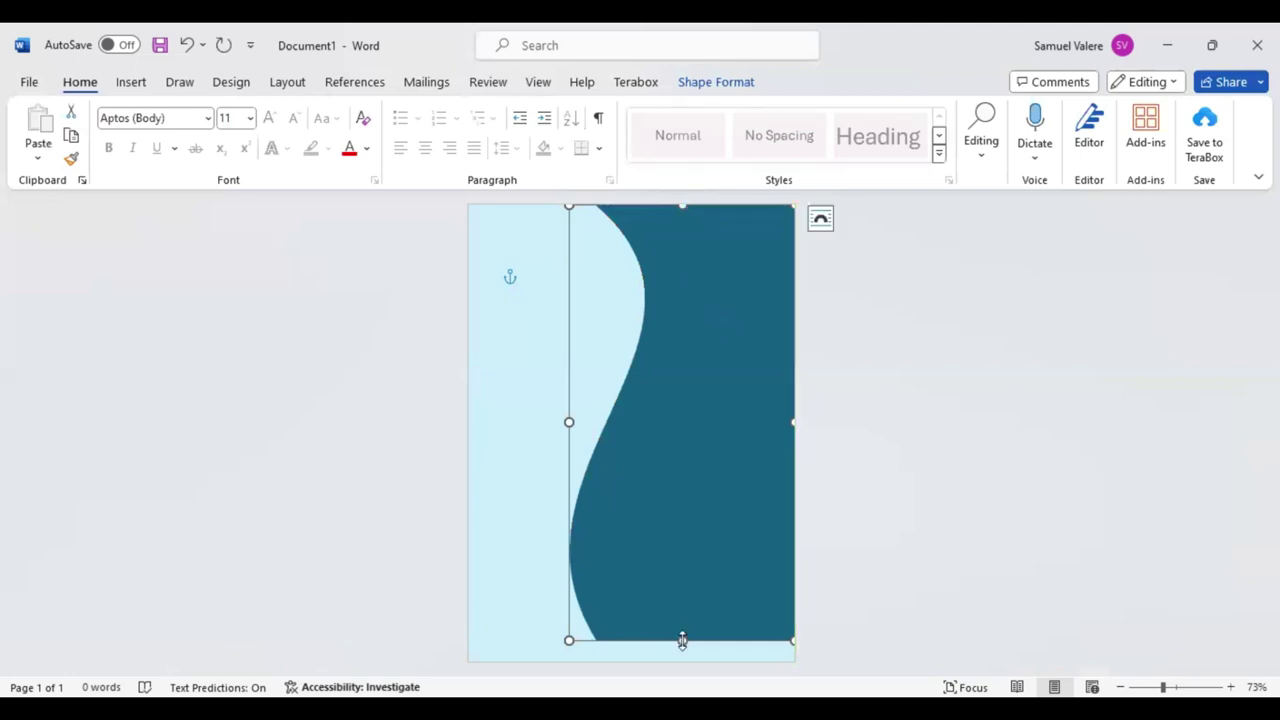
drag(682, 640, 681, 662)
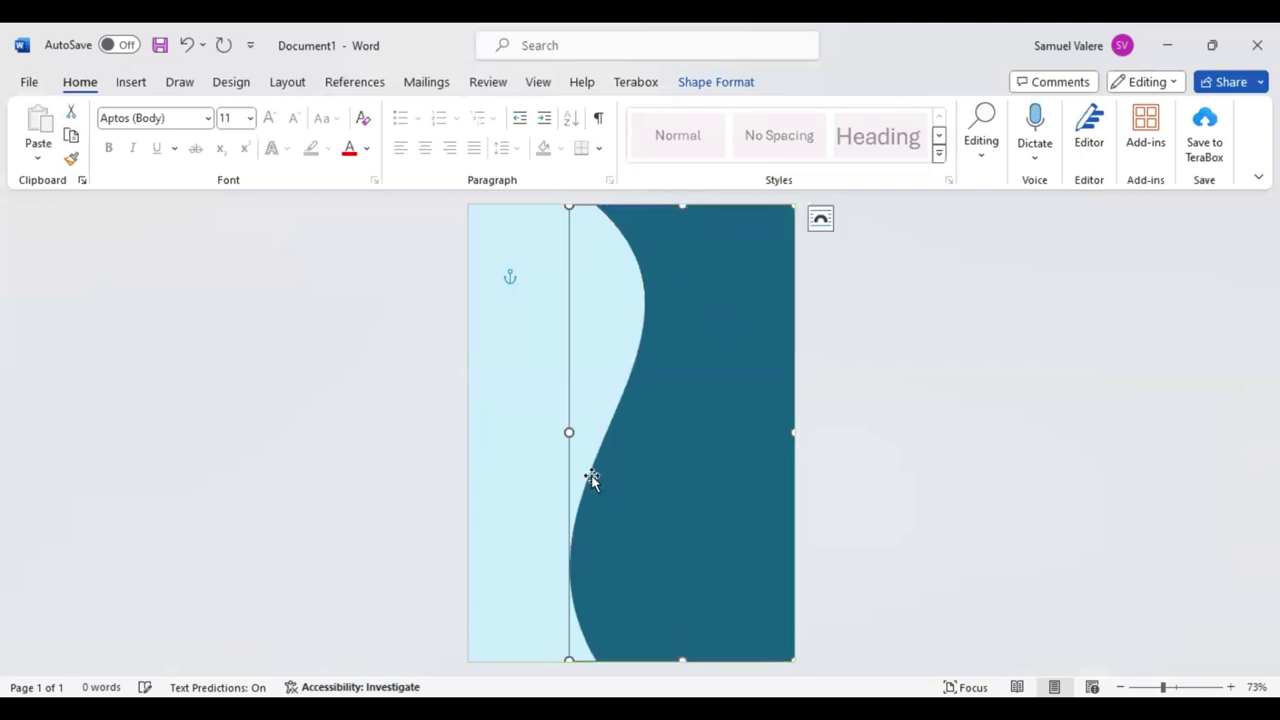
drag(569, 431, 563, 432)
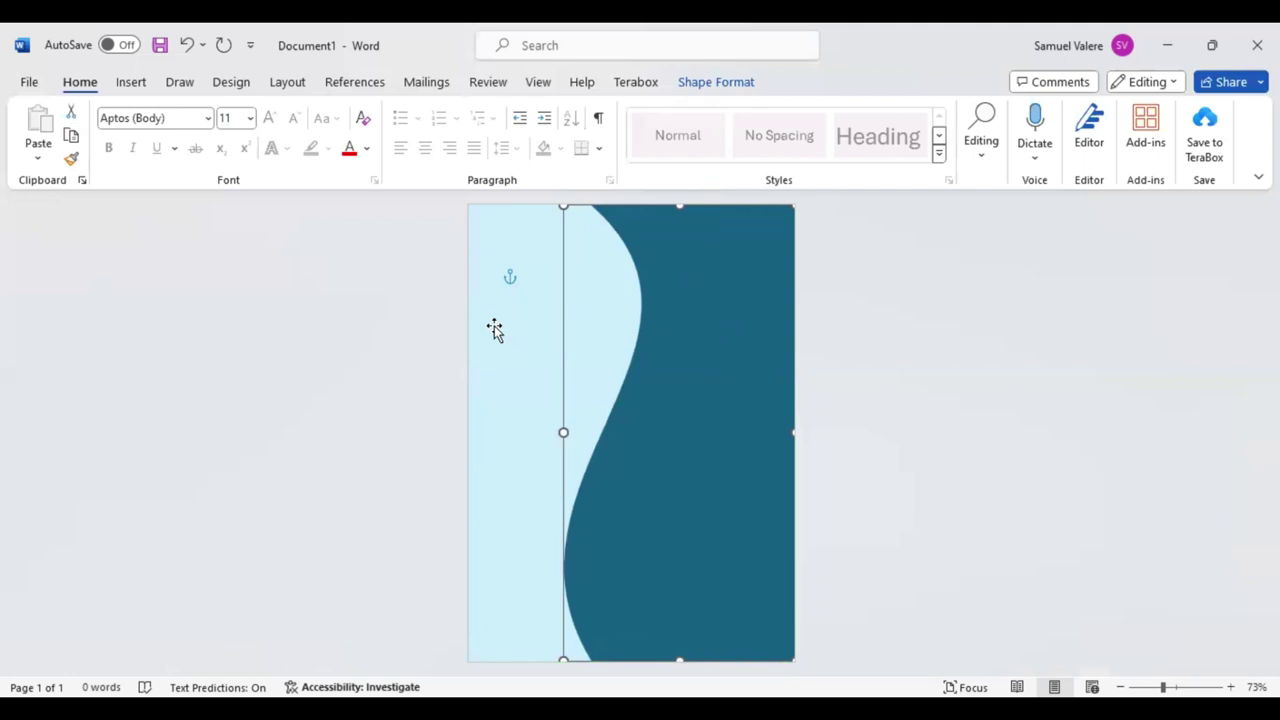
Step: Give the wave a gradient fill, removing extra stops and moving the 74% stop to 58%
click(703, 86)
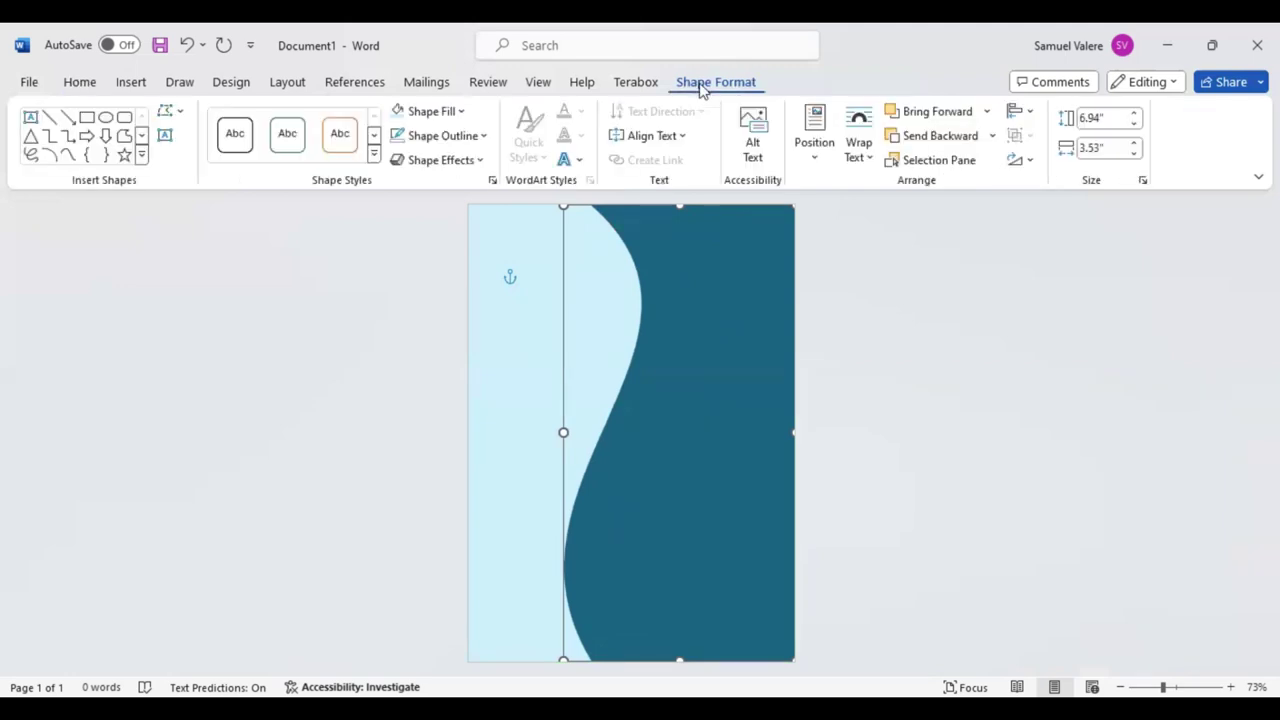
click(461, 111)
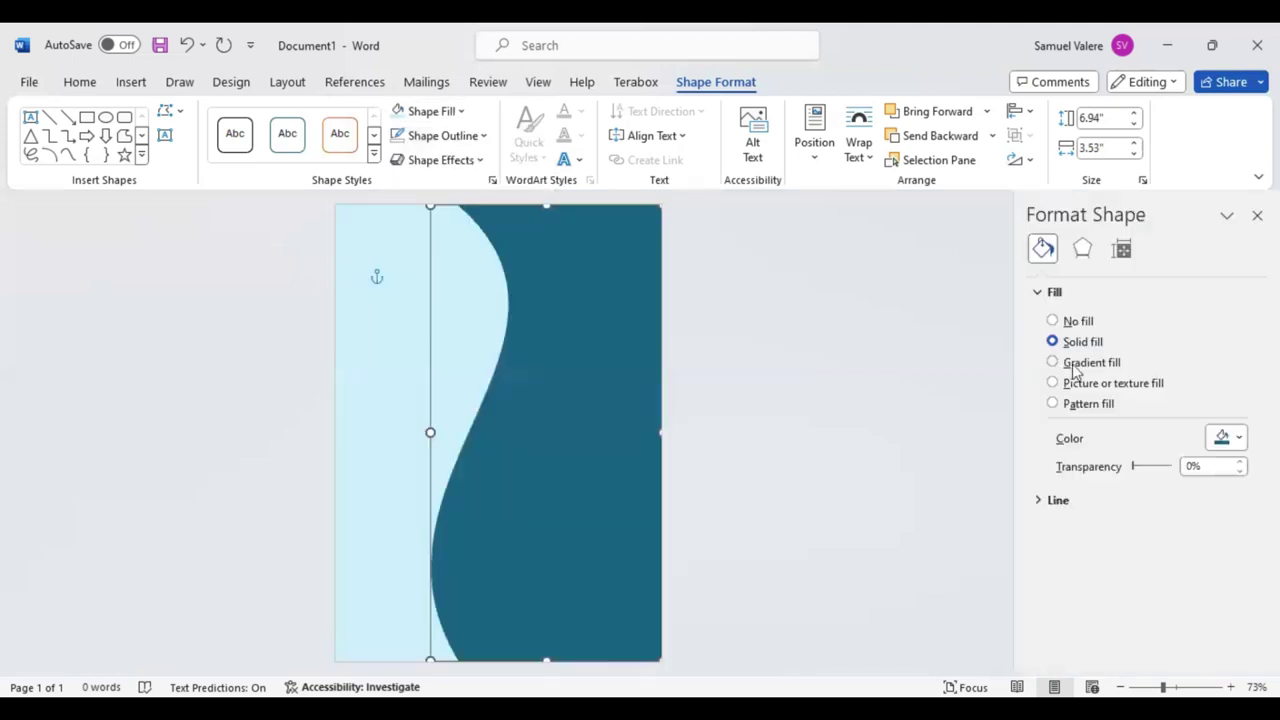
click(1088, 362)
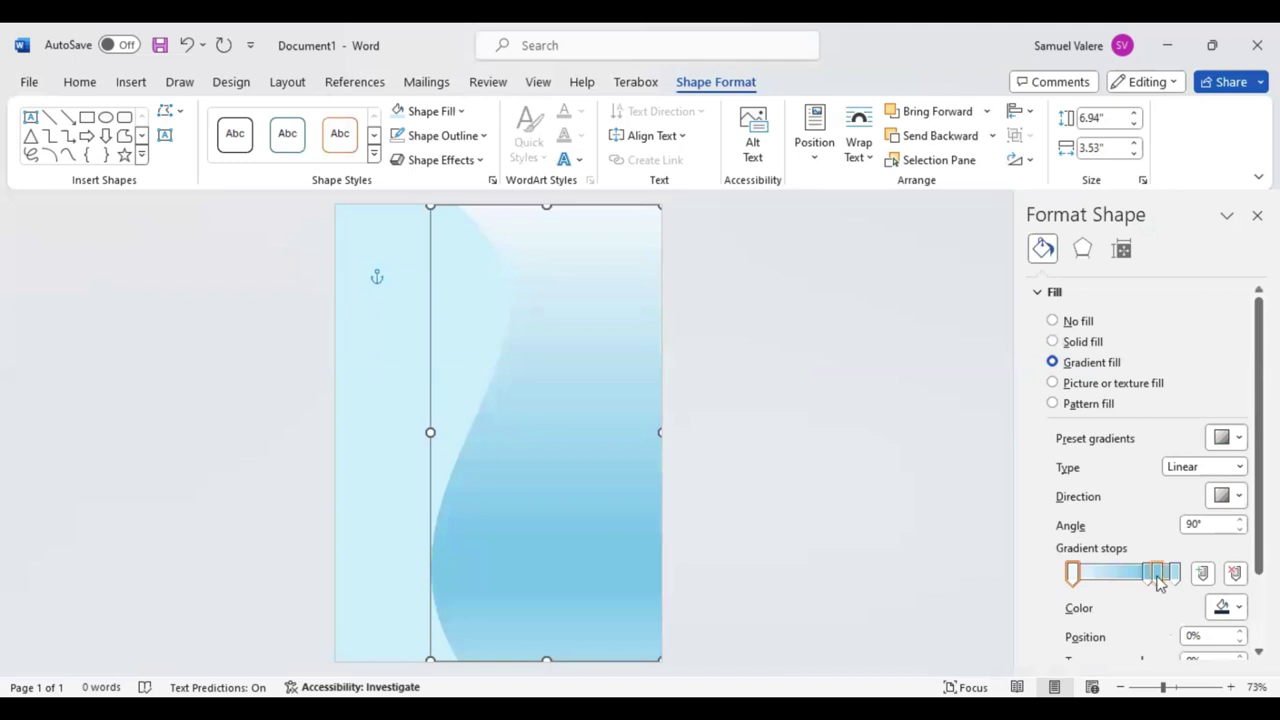
click(1233, 575)
click(1150, 572)
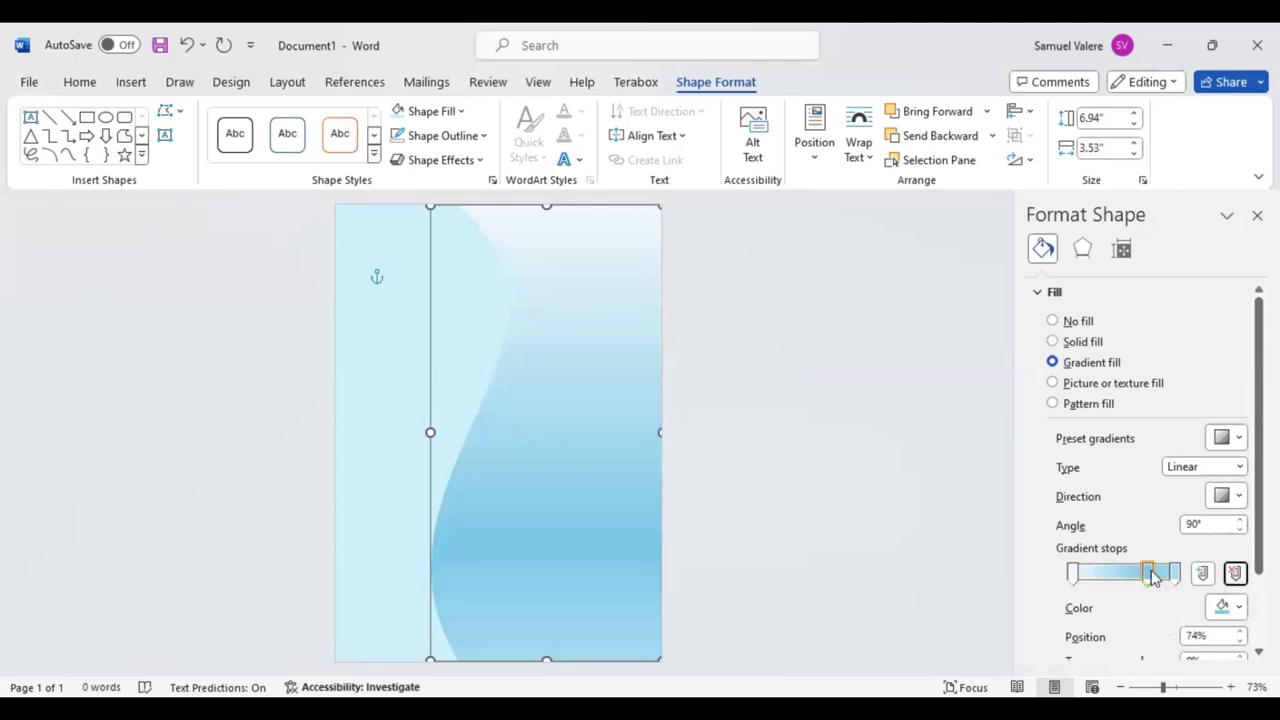
drag(1148, 572, 1127, 572)
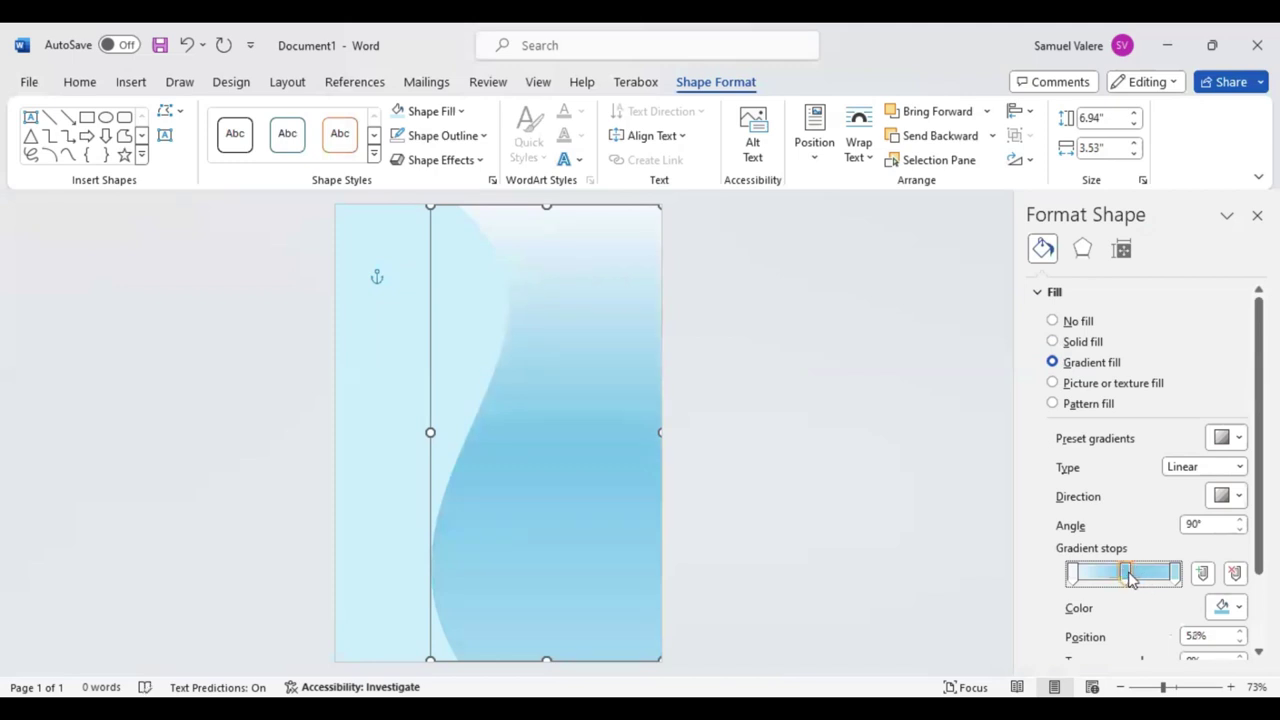
Step: Colour the 100% gradient stop golden yellow
click(1176, 574)
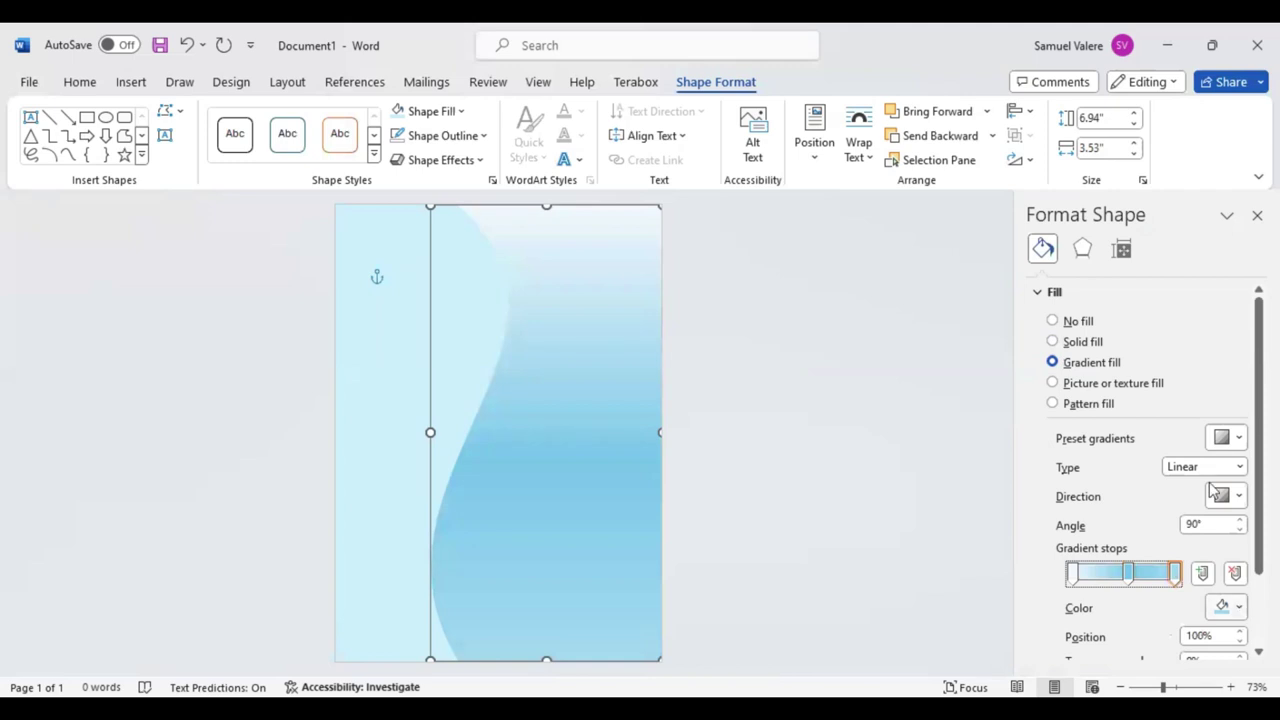
click(1230, 606)
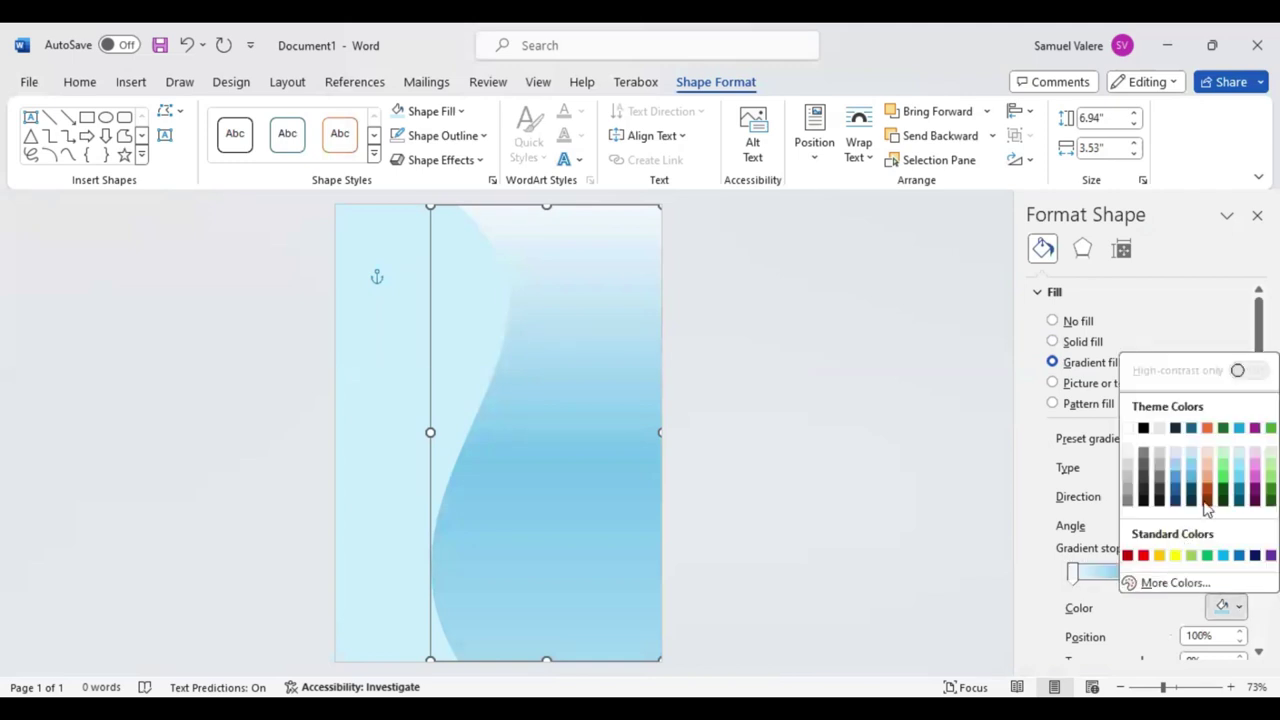
click(1160, 555)
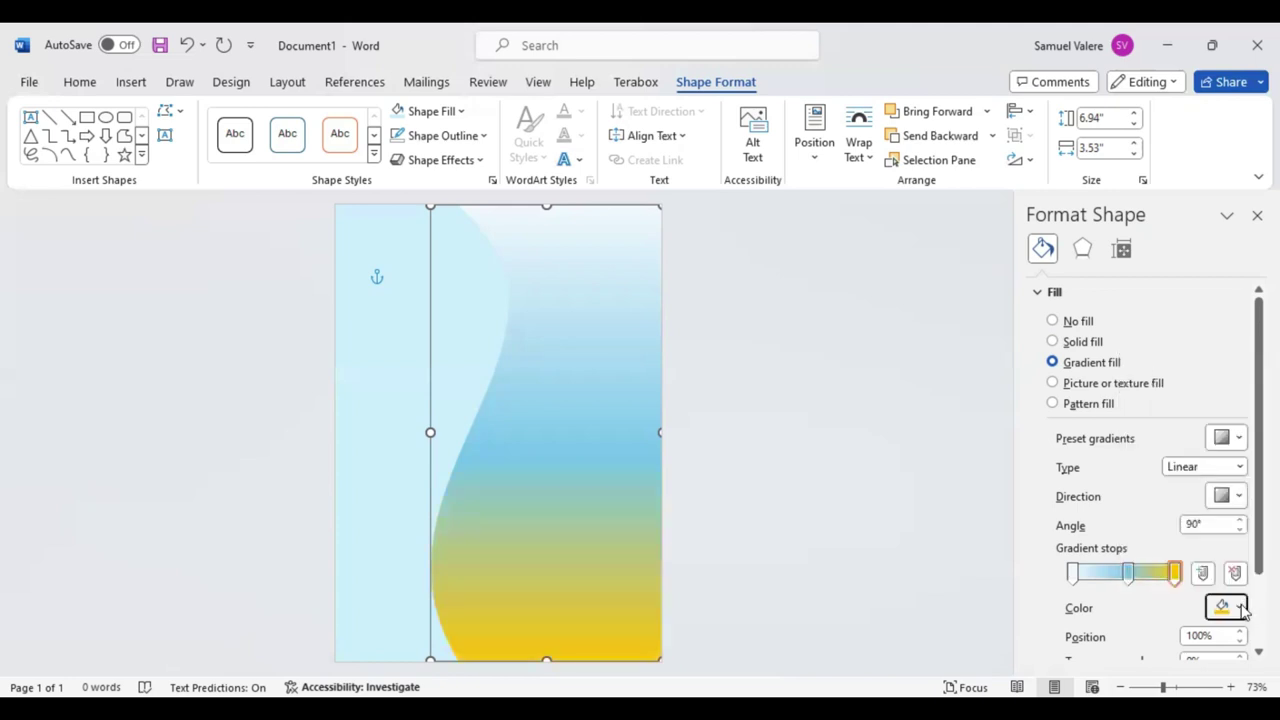
click(1168, 579)
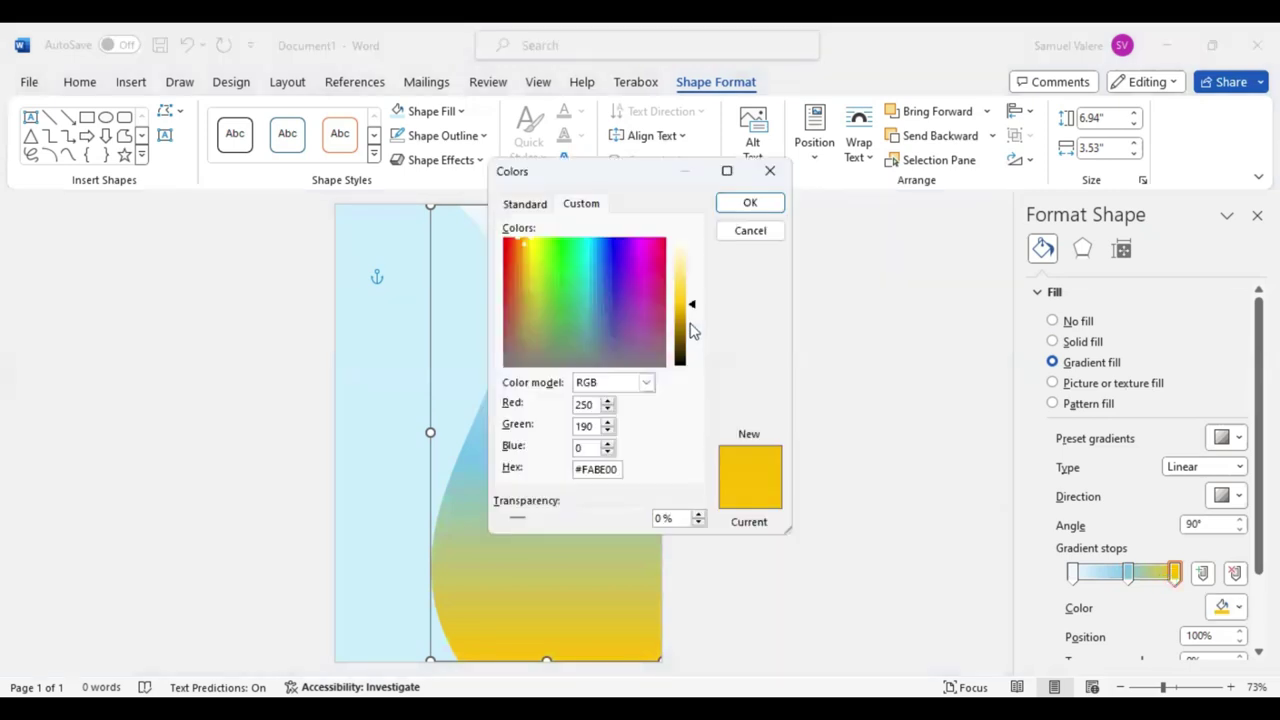
Step: Mix a custom dark golden brown and place stops at 10% and 90% for a brown-gold-brown band
drag(689, 329, 691, 323)
mouse_move(692, 331)
mouse_down()
mouse_move(694, 348)
mouse_move(697, 331)
mouse_up()
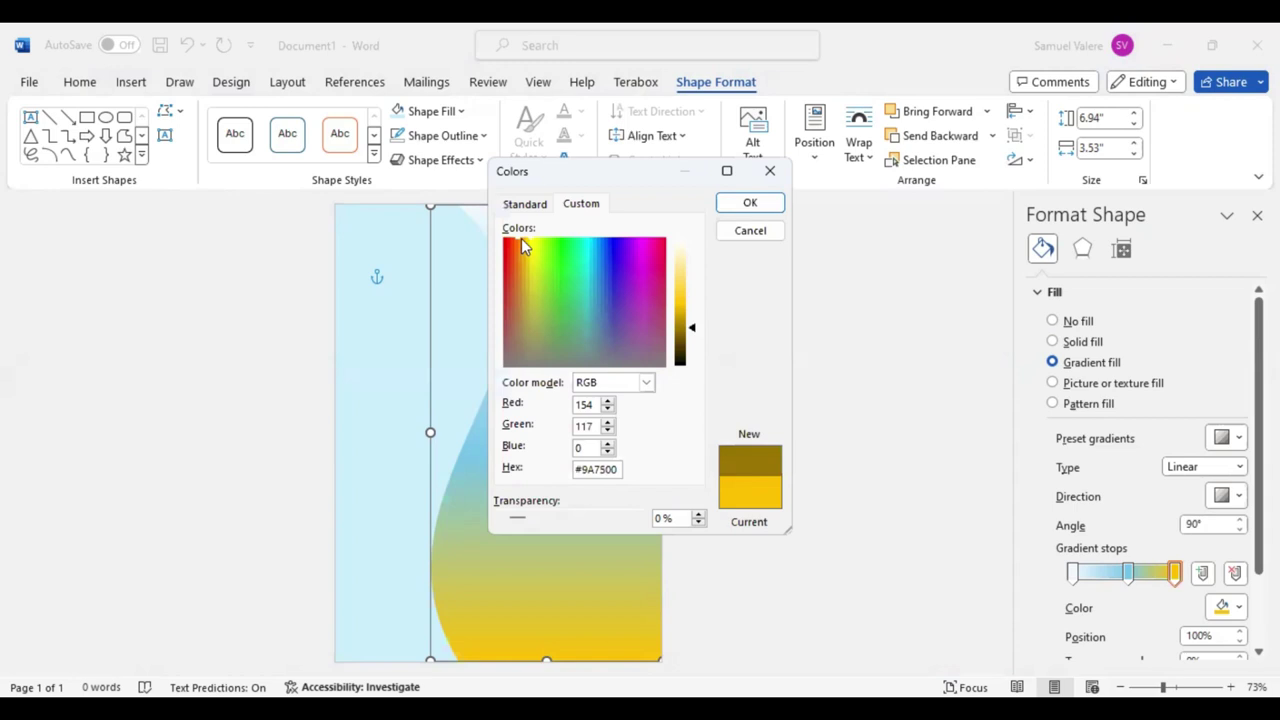
drag(521, 240, 516, 241)
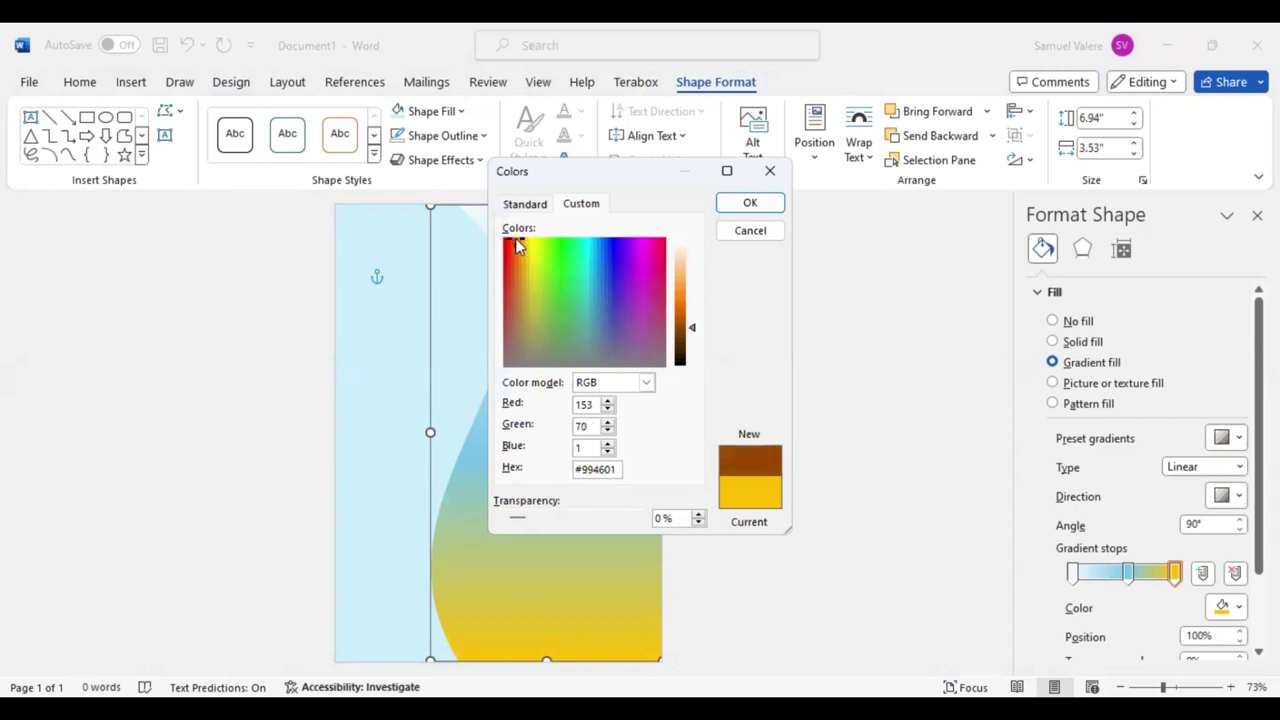
click(518, 240)
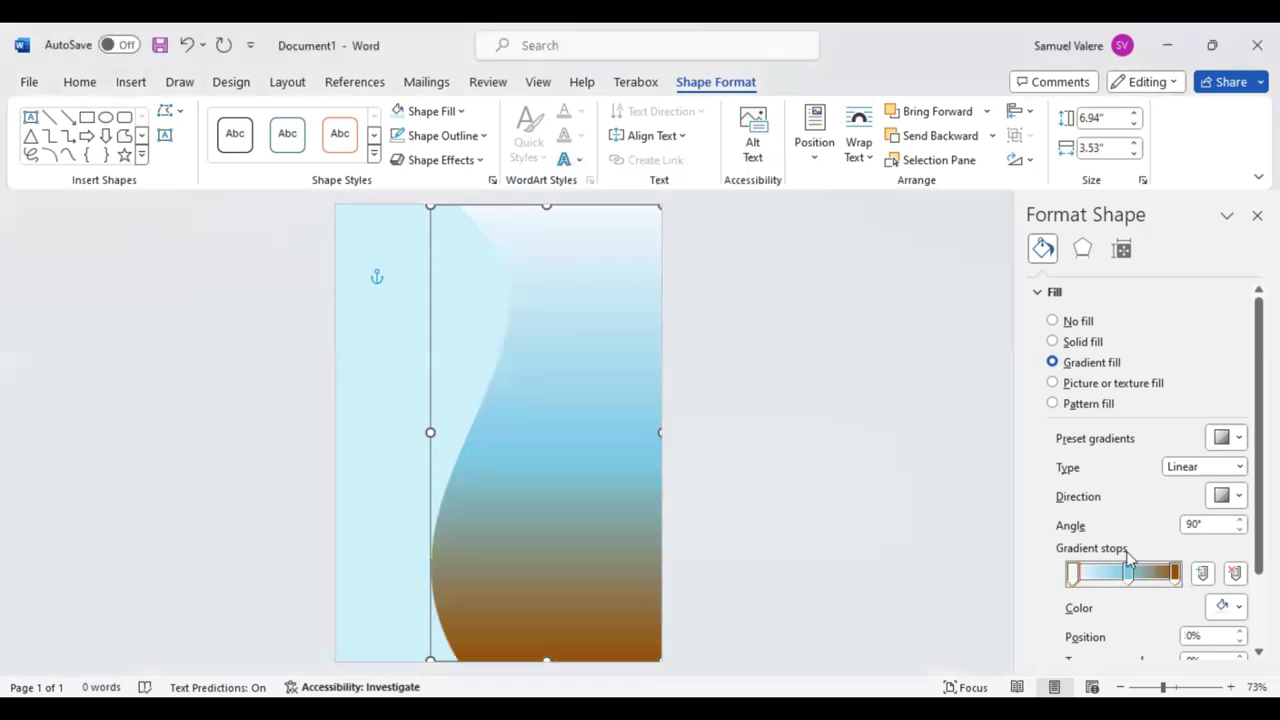
click(1130, 574)
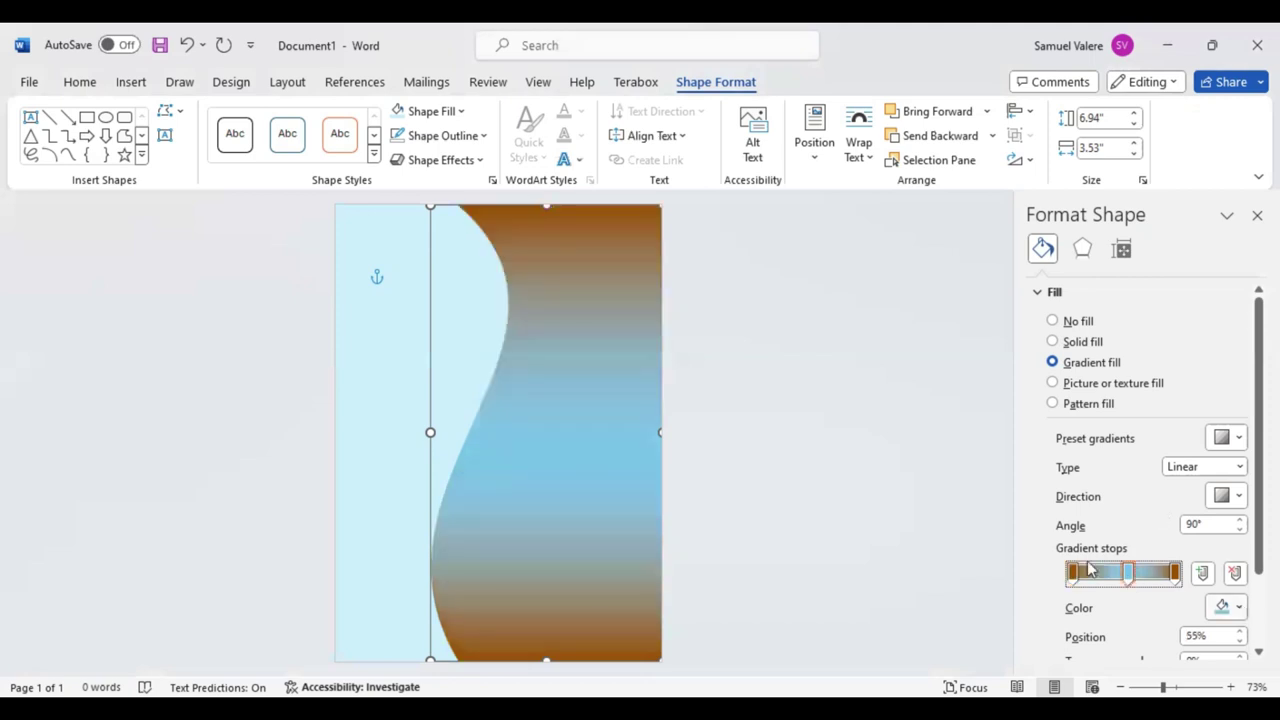
drag(1073, 578, 1096, 578)
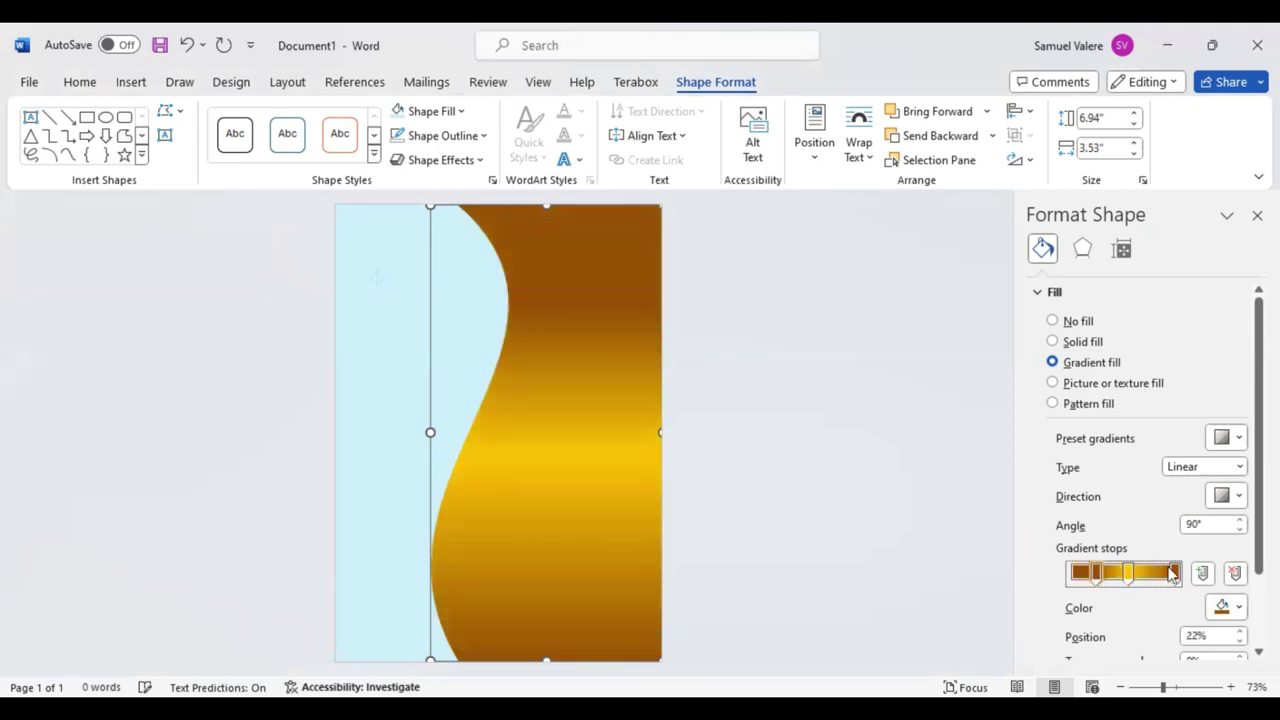
drag(1173, 572, 1159, 580)
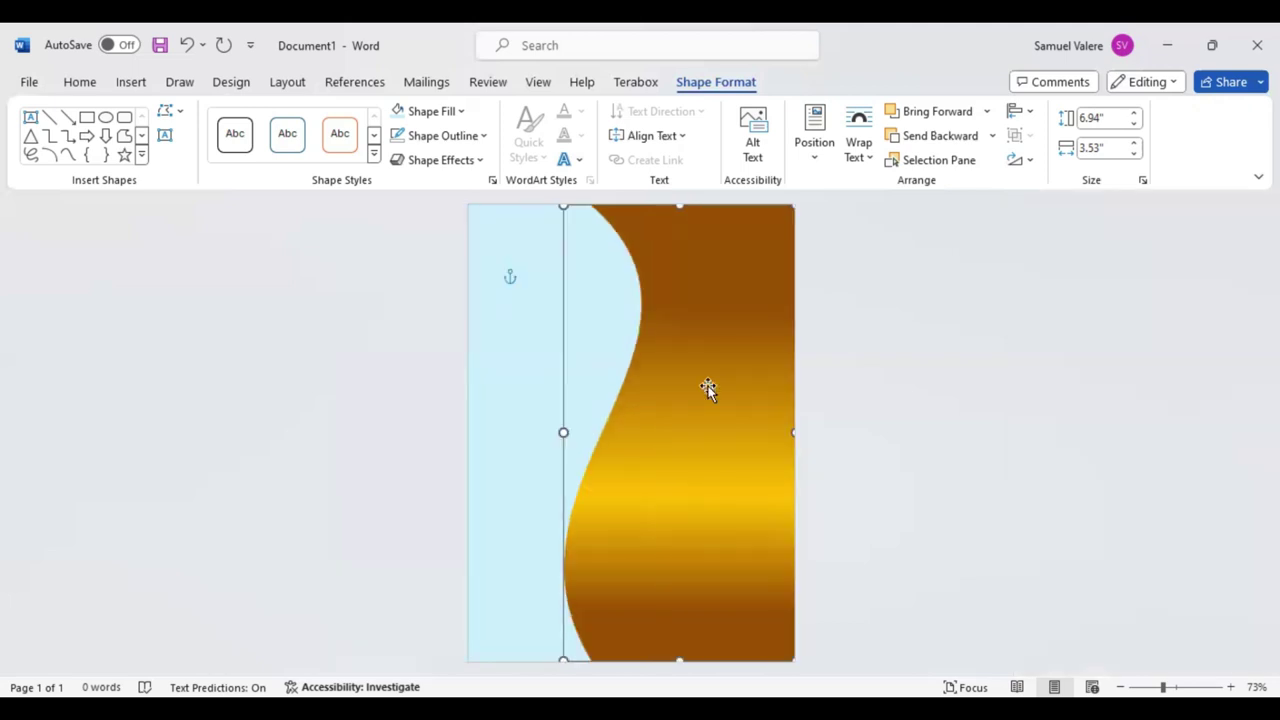
Step: Fill the duplicate wave sky blue #6FCFF5 and offset it over the gold wave
drag(563, 432, 537, 432)
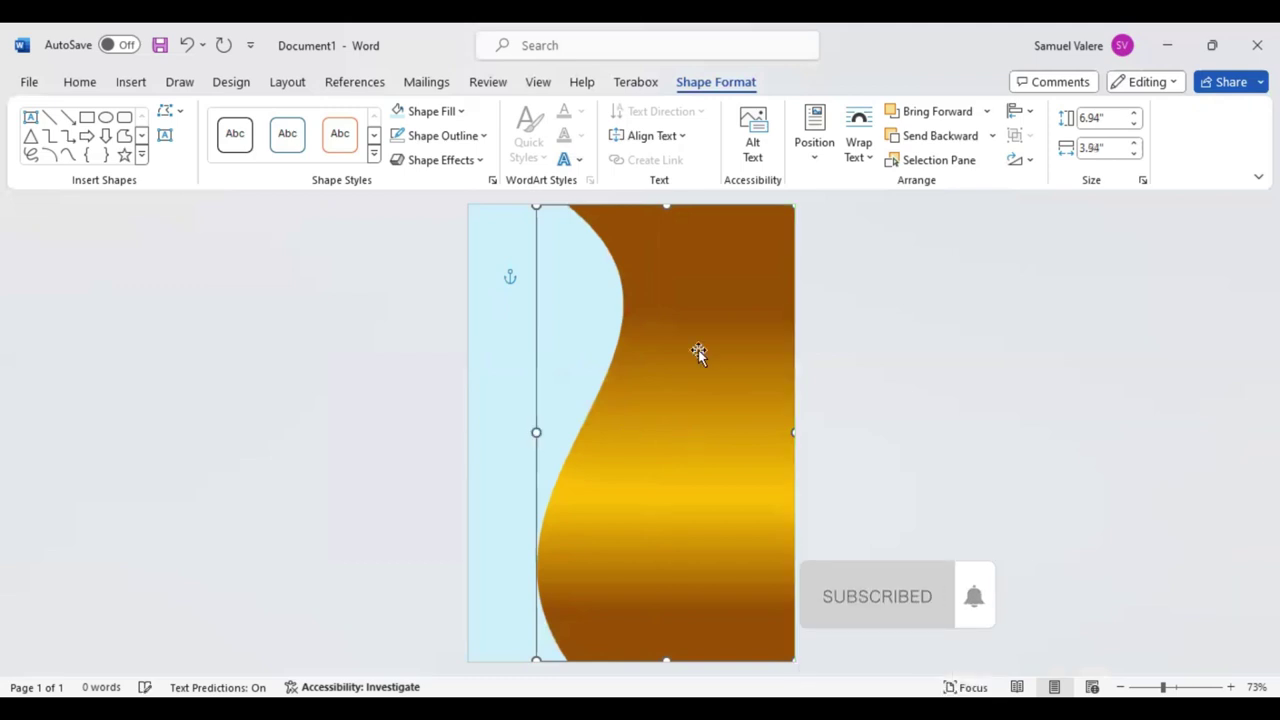
mouse_move(686, 344)
mouse_down()
mouse_move(697, 354)
mouse_move(764, 278)
mouse_up()
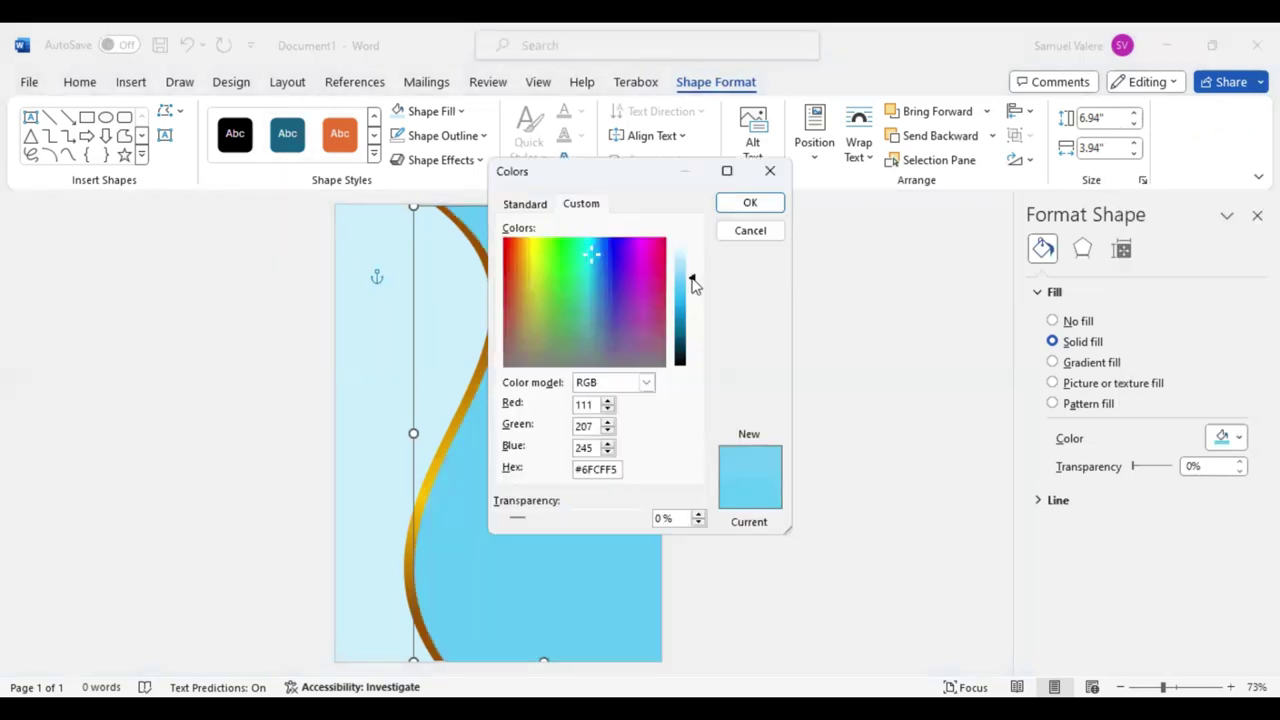
click(753, 204)
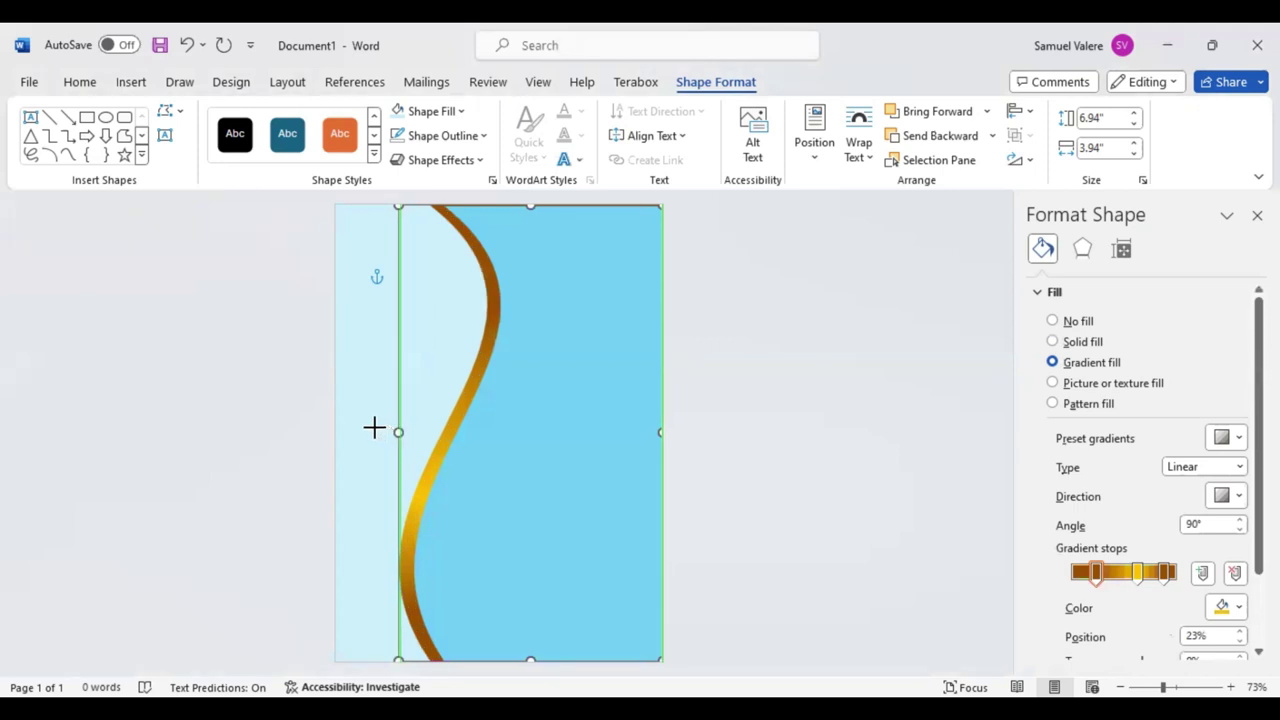
drag(372, 425, 389, 431)
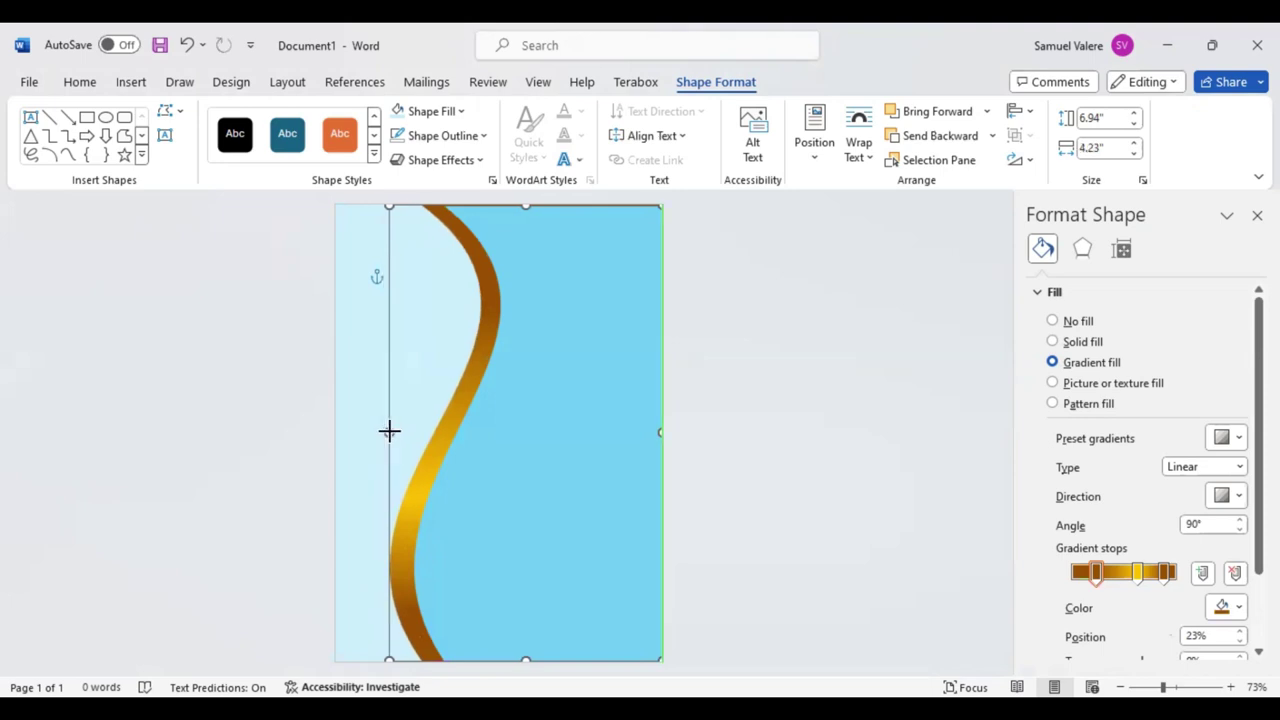
key(ctrl+z)
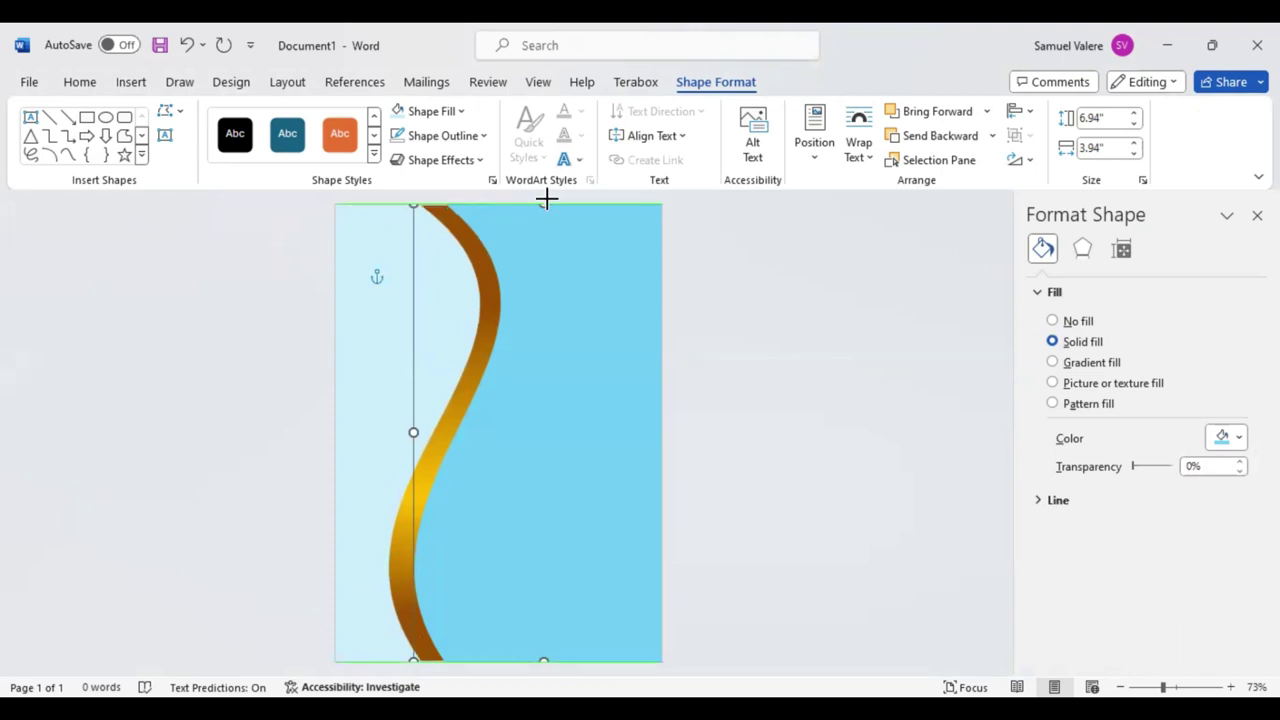
drag(545, 200, 449, 228)
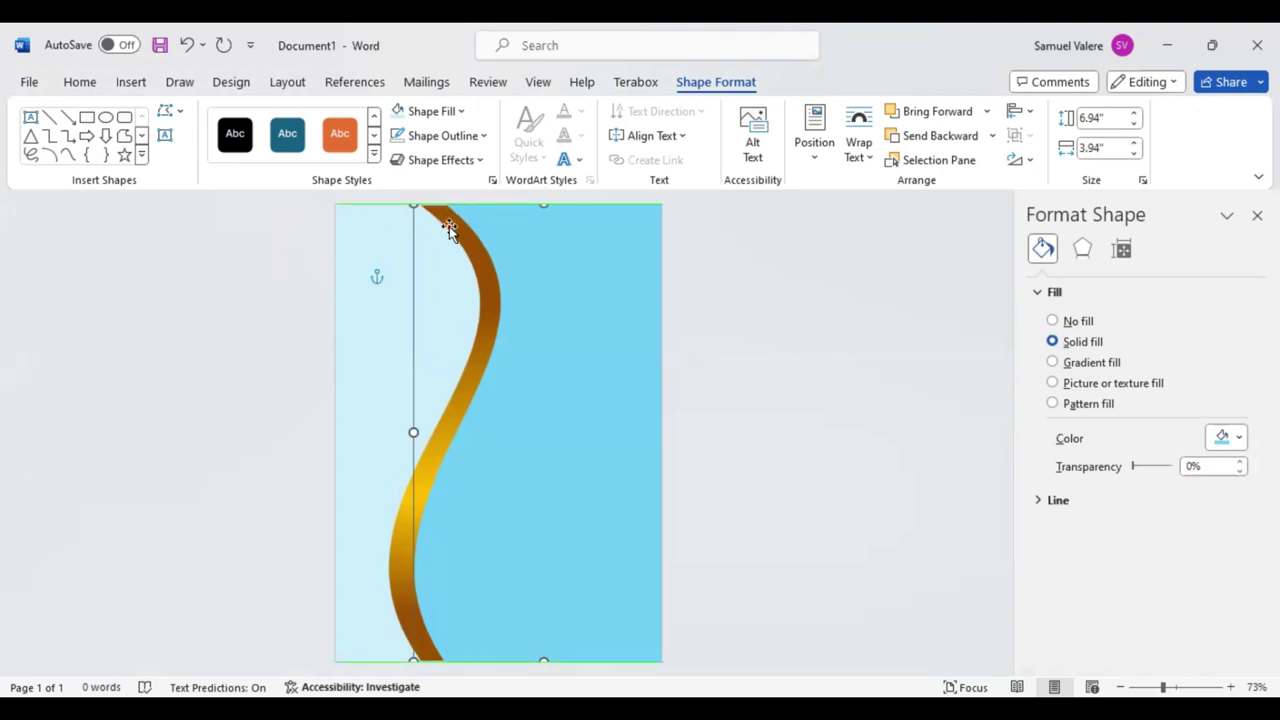
Step: Nudge the gold wave to align with the page's right and bottom edges, leaving a thin gold ribbon
click(520, 204)
drag(520, 201, 513, 203)
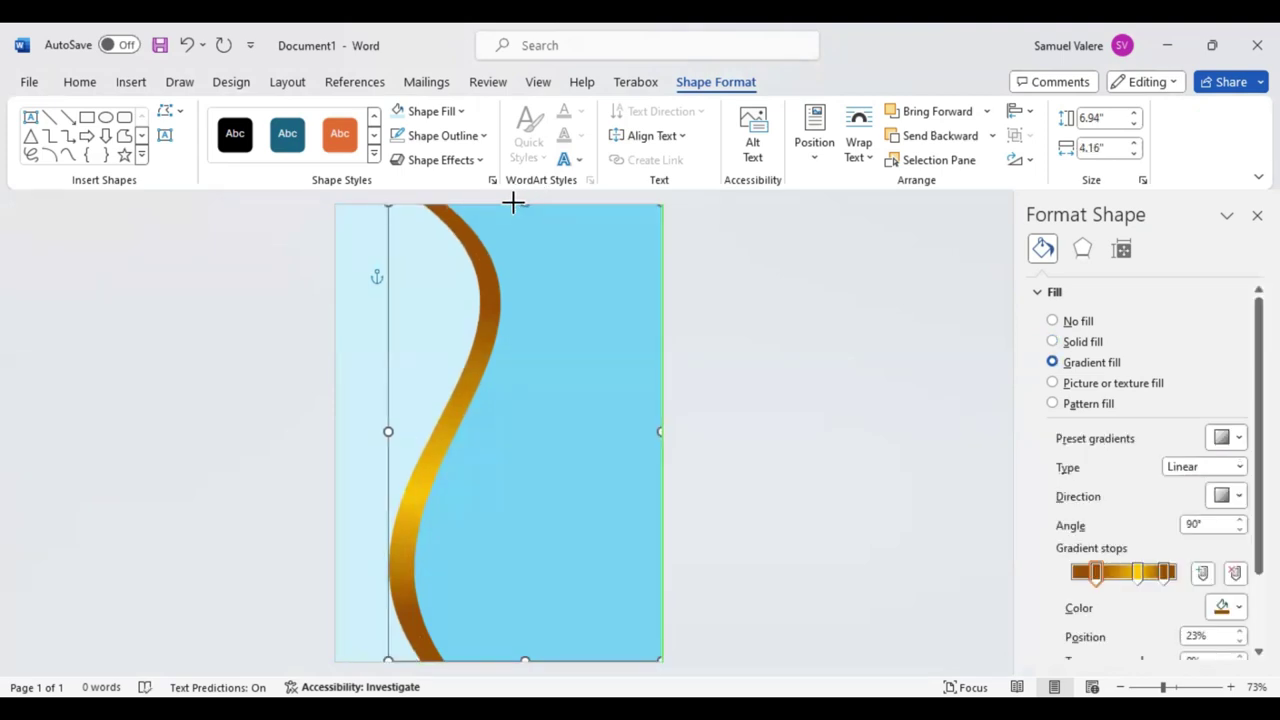
click(725, 467)
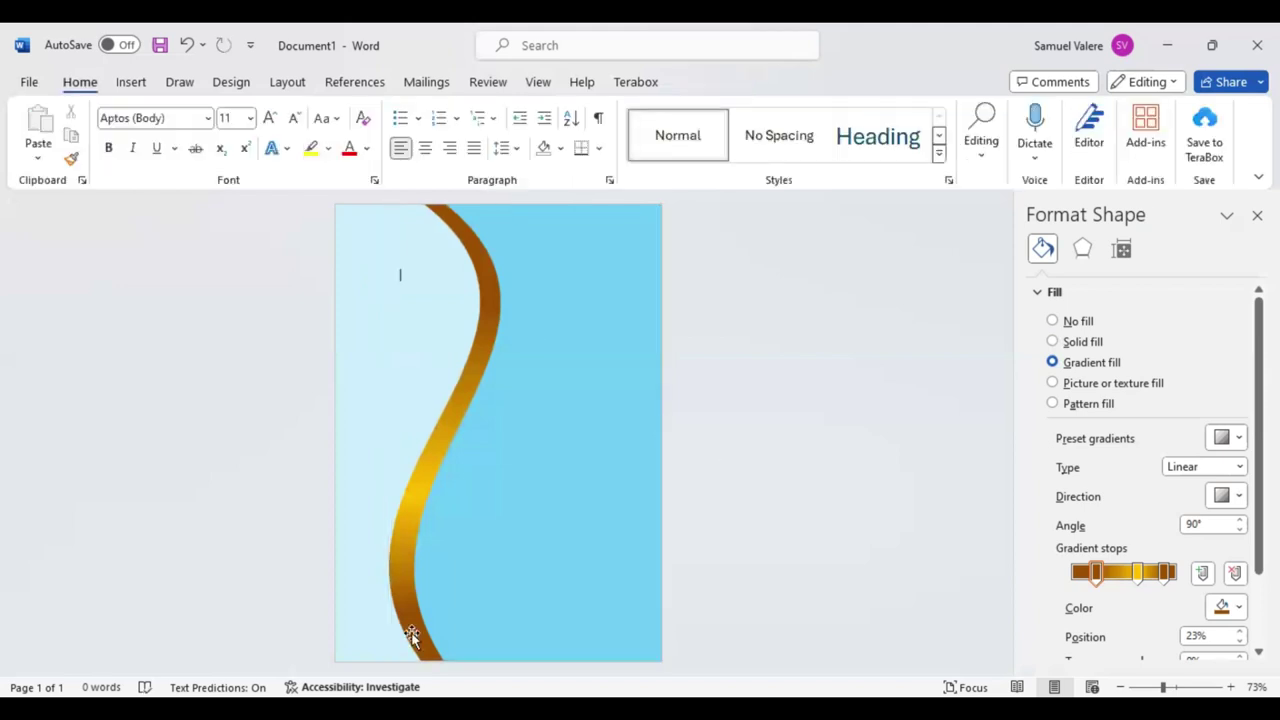
click(412, 636)
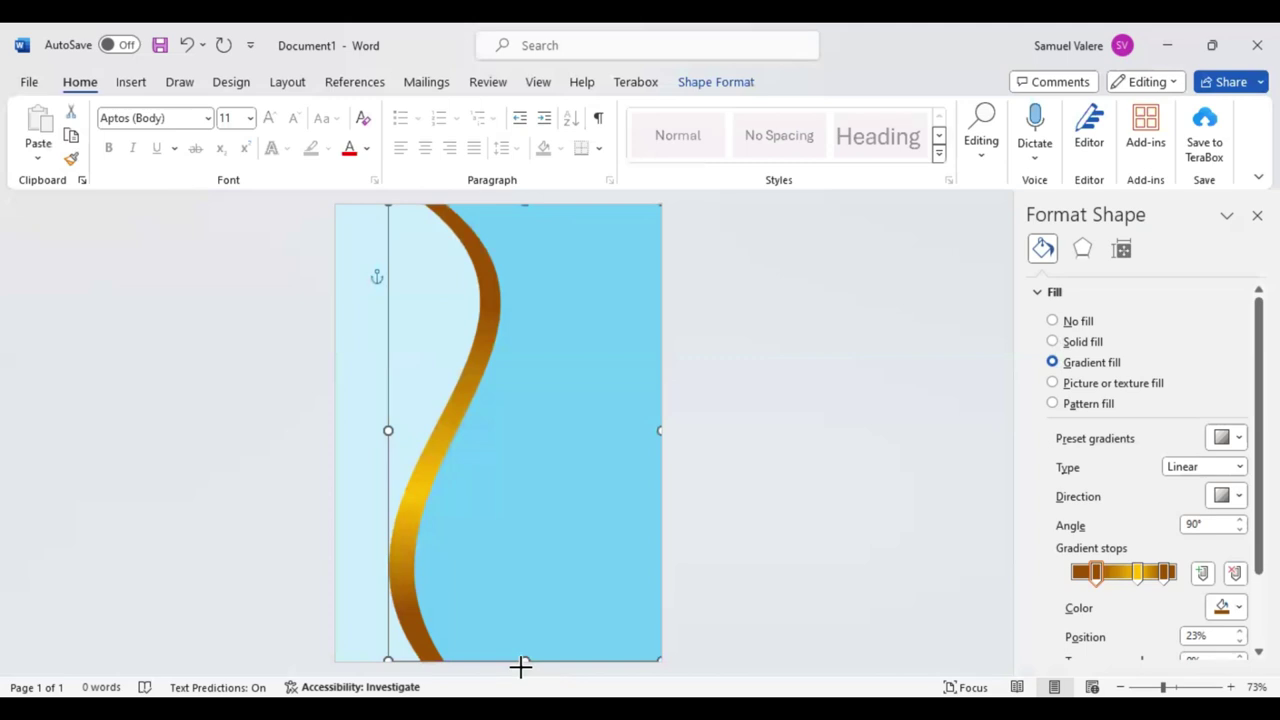
drag(520, 665, 519, 669)
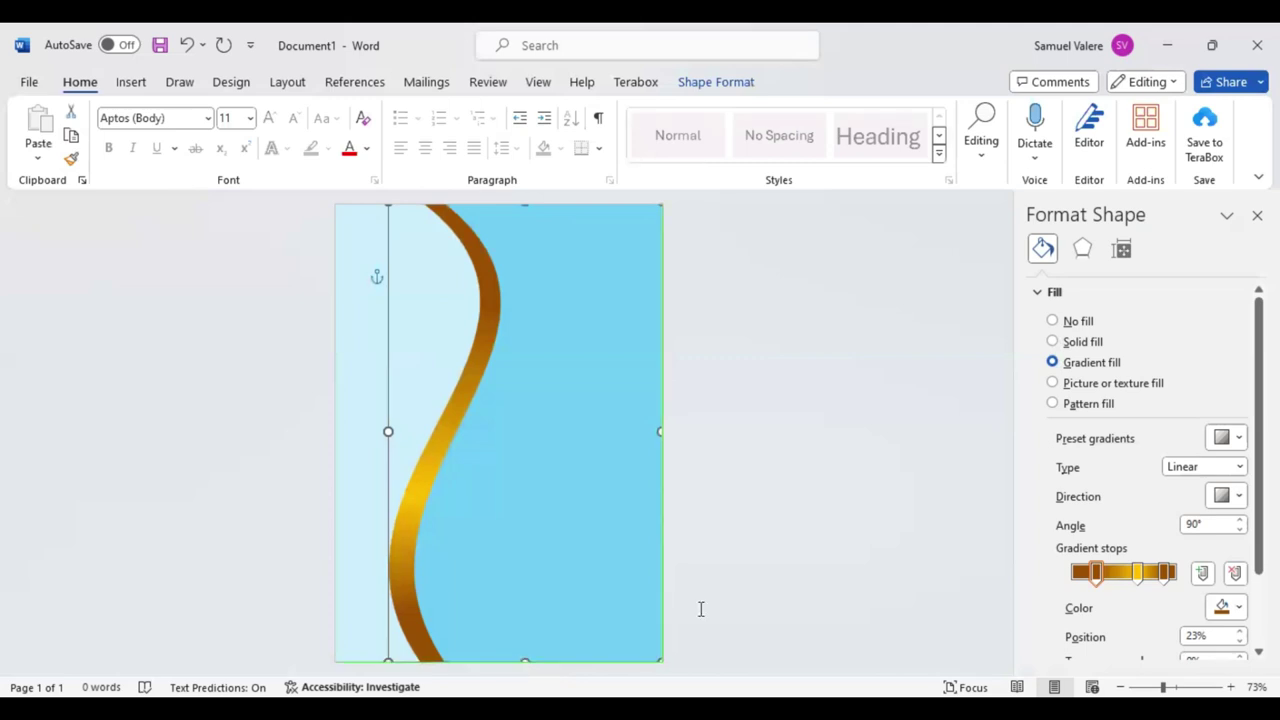
click(716, 601)
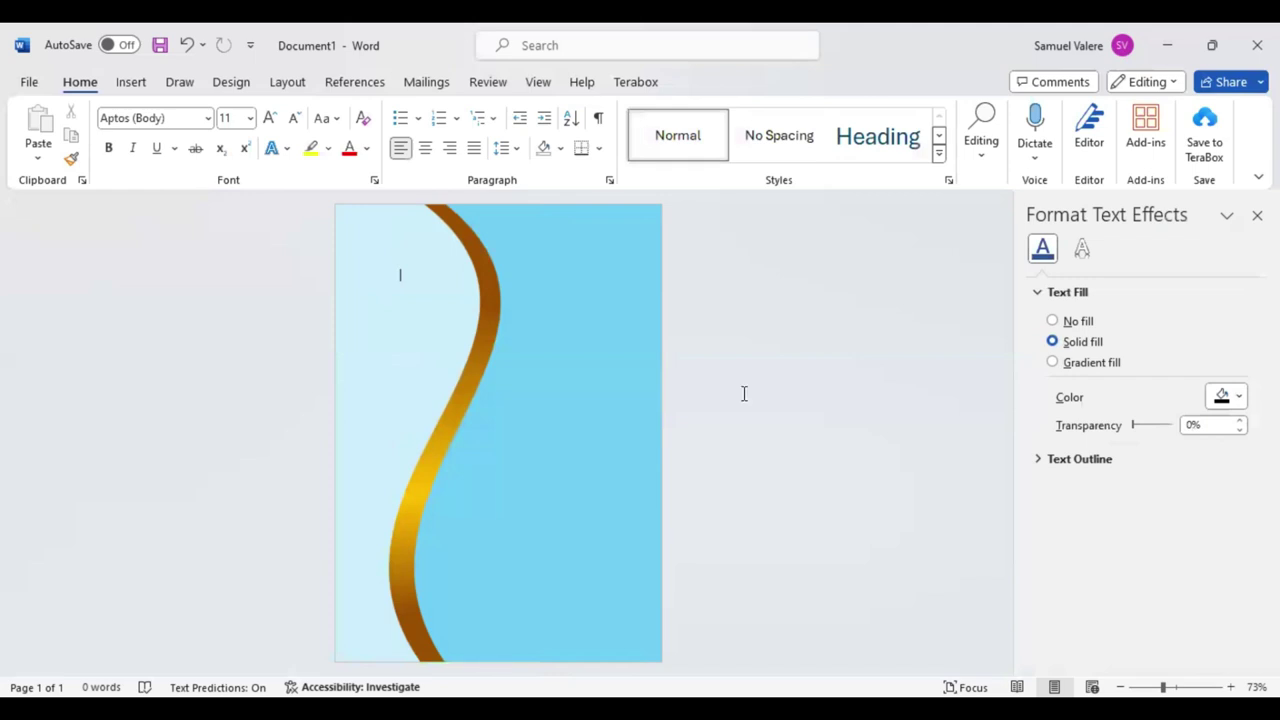
click(113, 81)
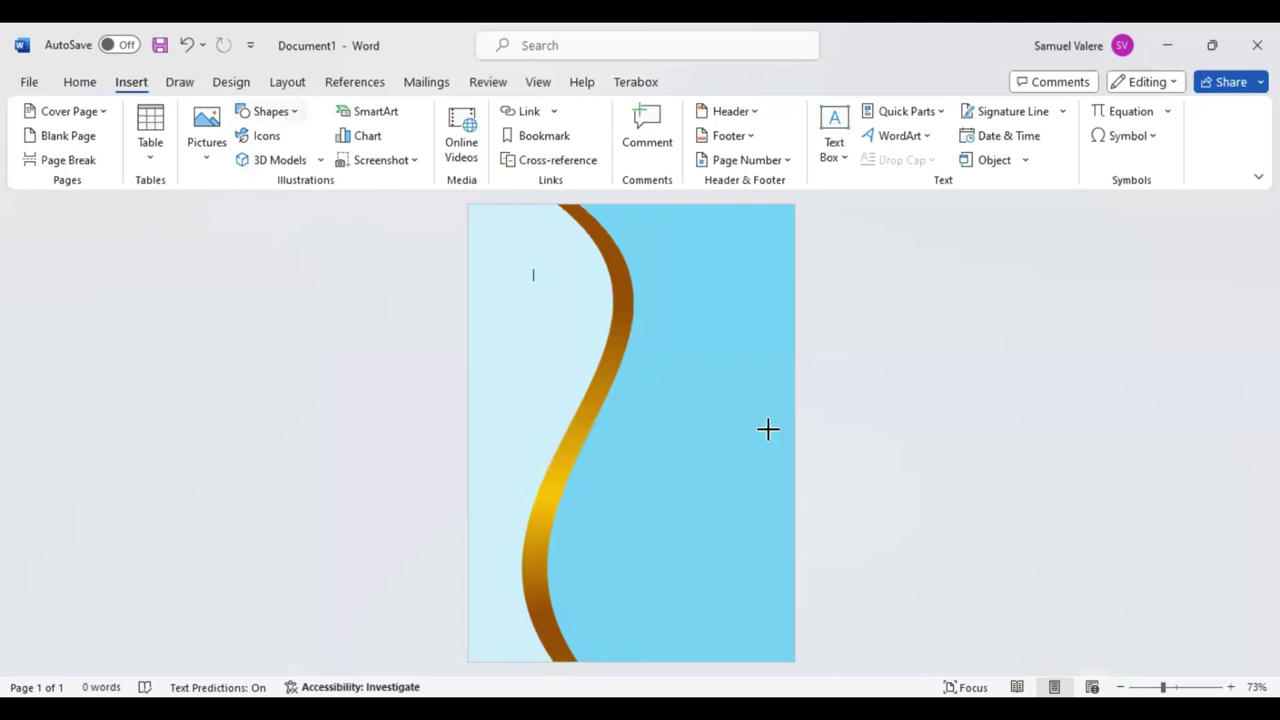
Step: Add a centred 'Save' text box in Edwardian Script ITC 72 pt near the page top
drag(636, 354, 769, 429)
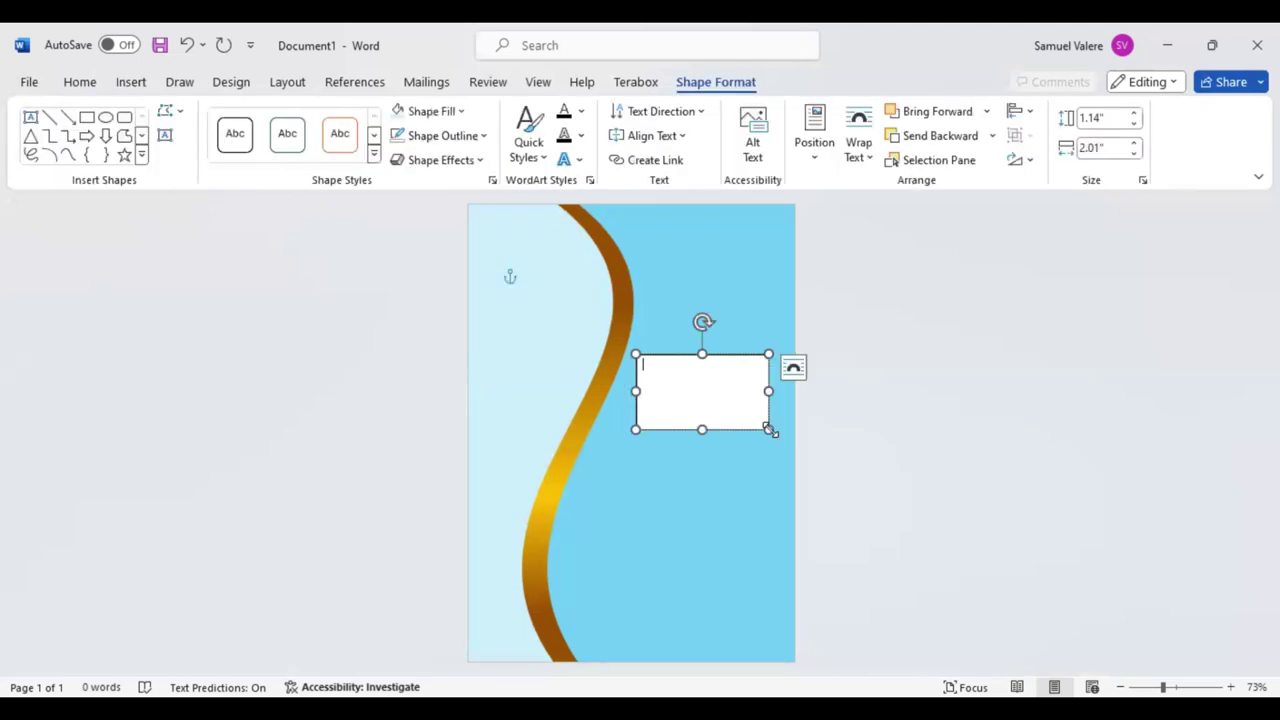
text(save)
click(652, 365)
key(ctrl+a)
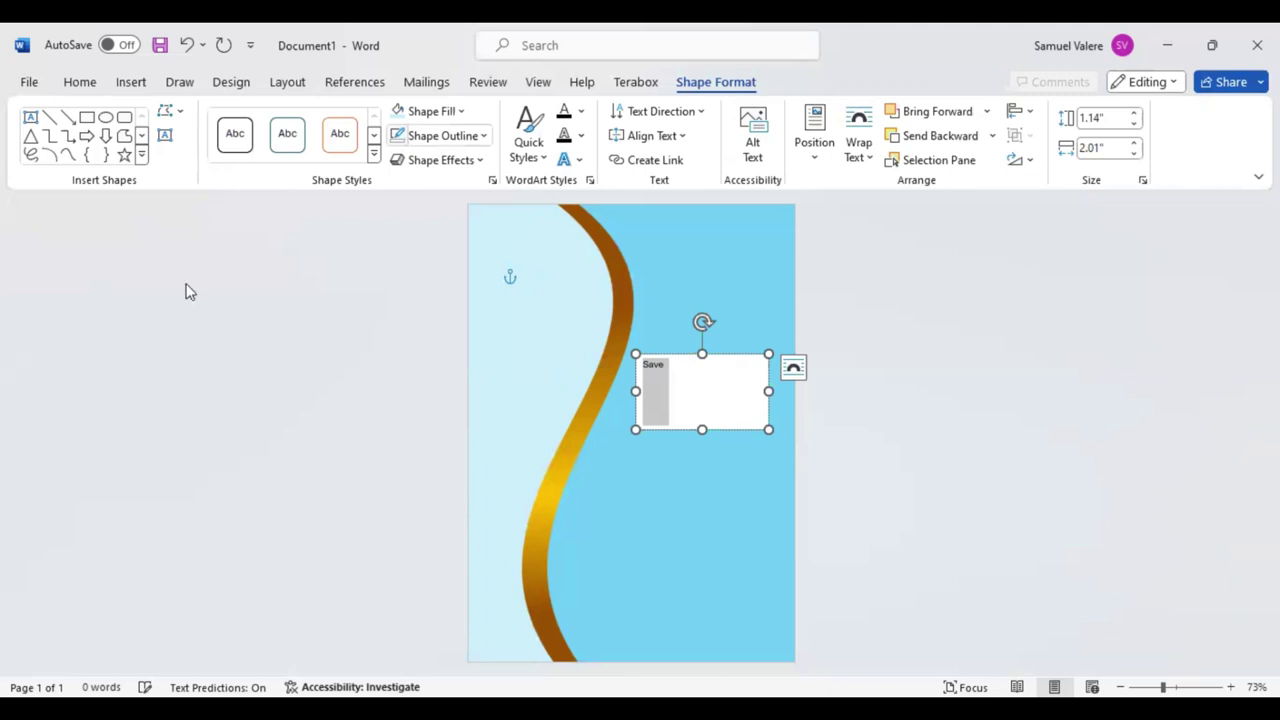
click(79, 81)
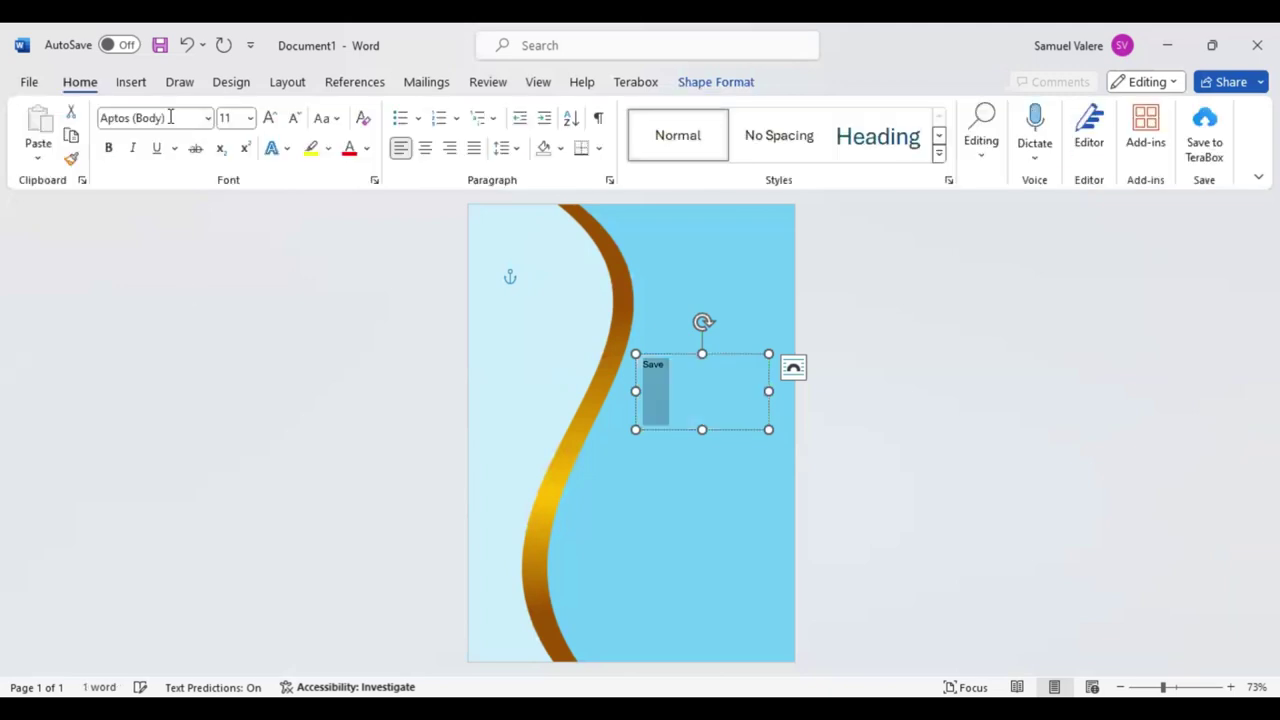
click(172, 116)
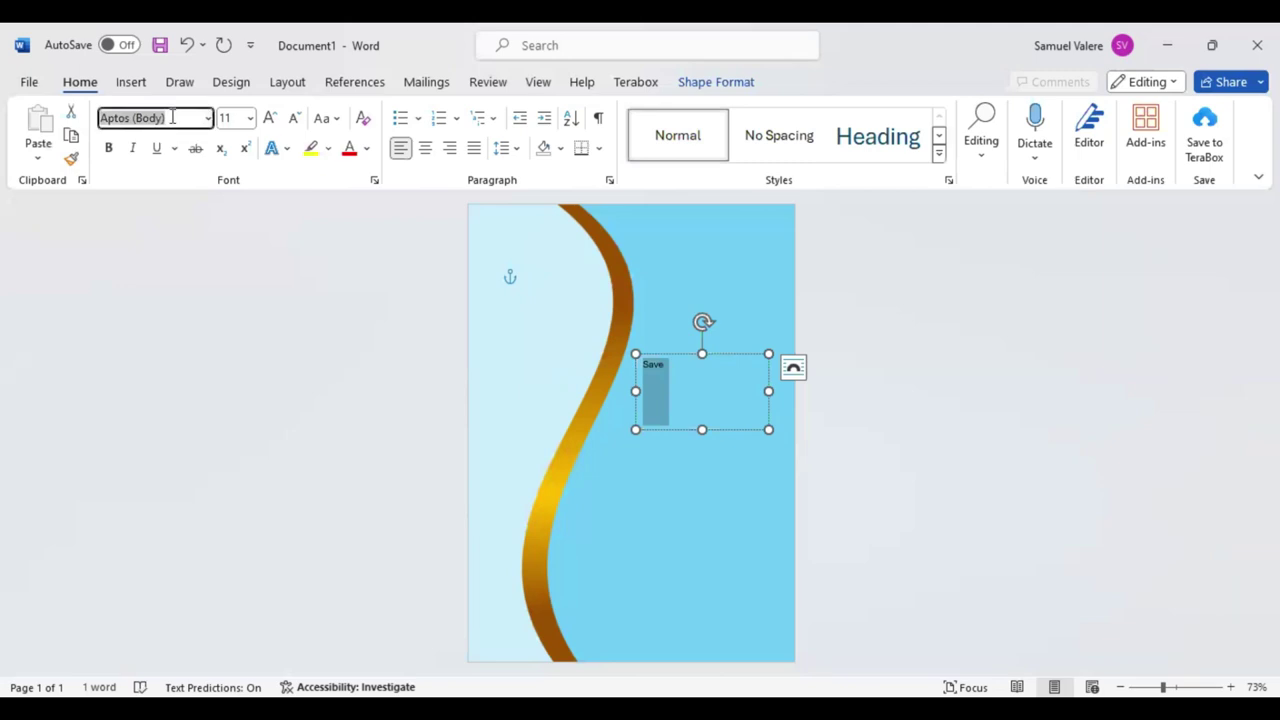
text(Edwardian Script ITC)
key(Return)
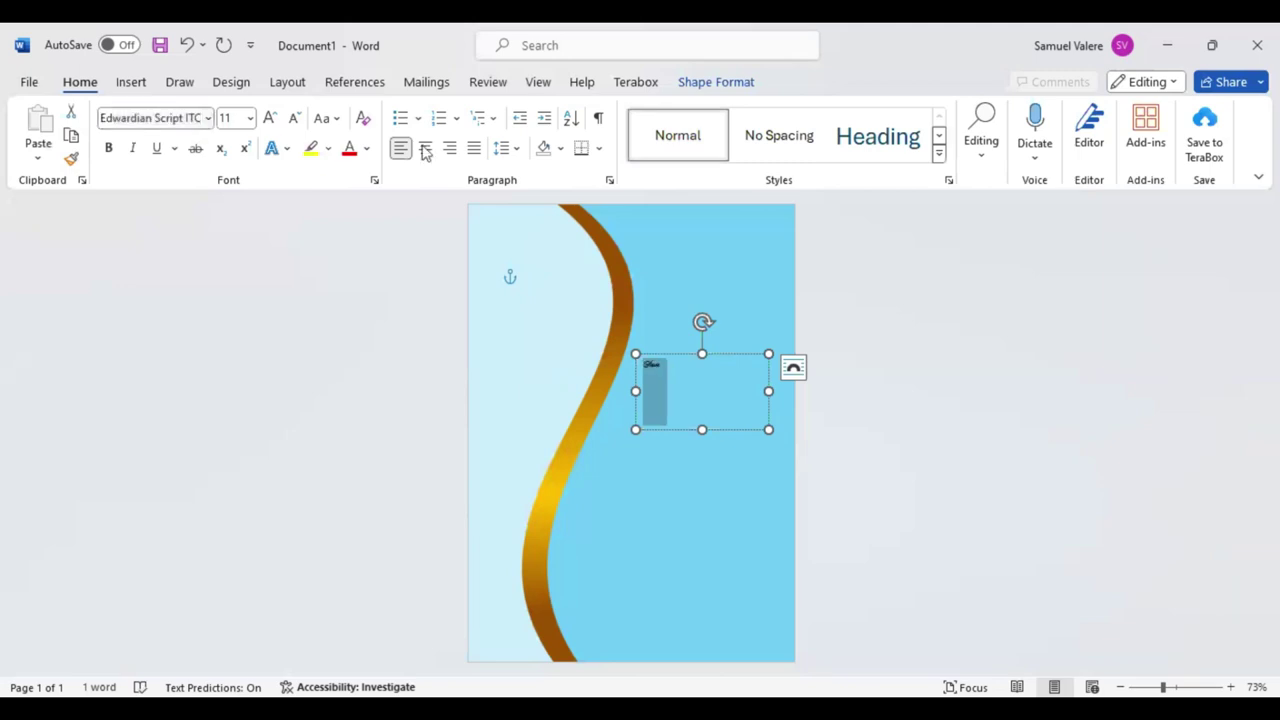
key(ctrl+e)
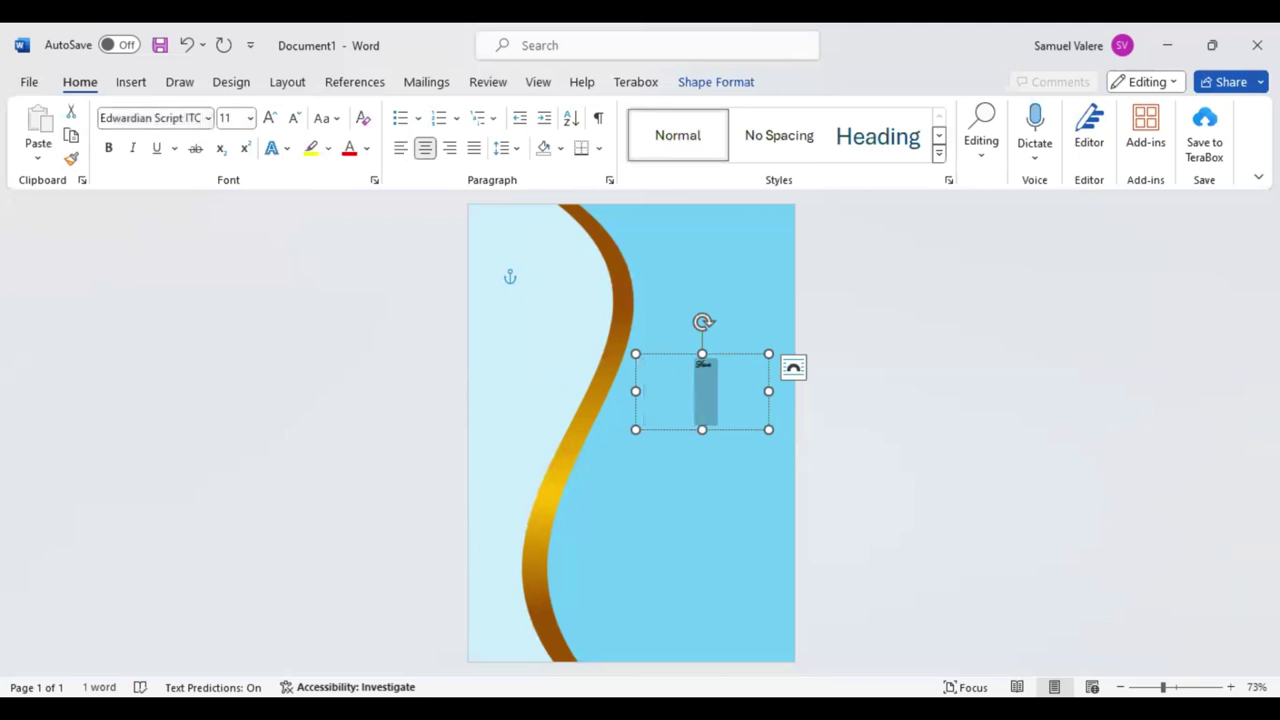
click(236, 117)
text(72)
key(Return)
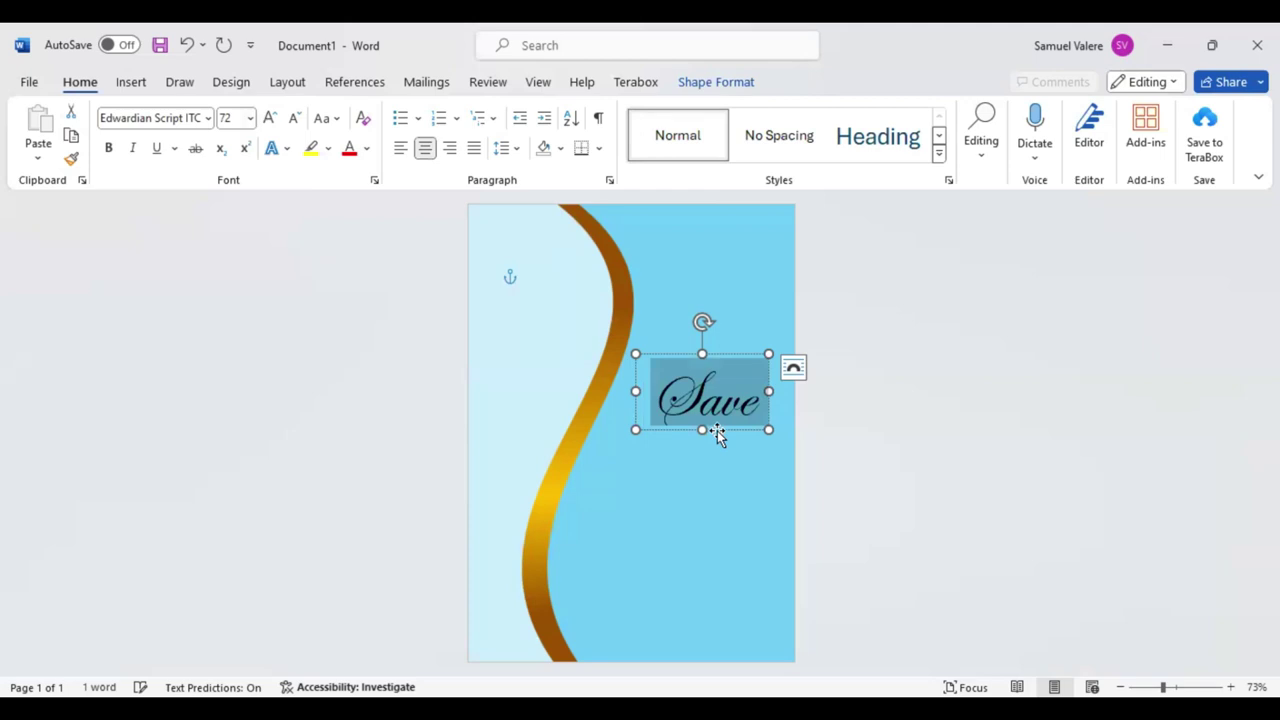
drag(716, 432, 722, 308)
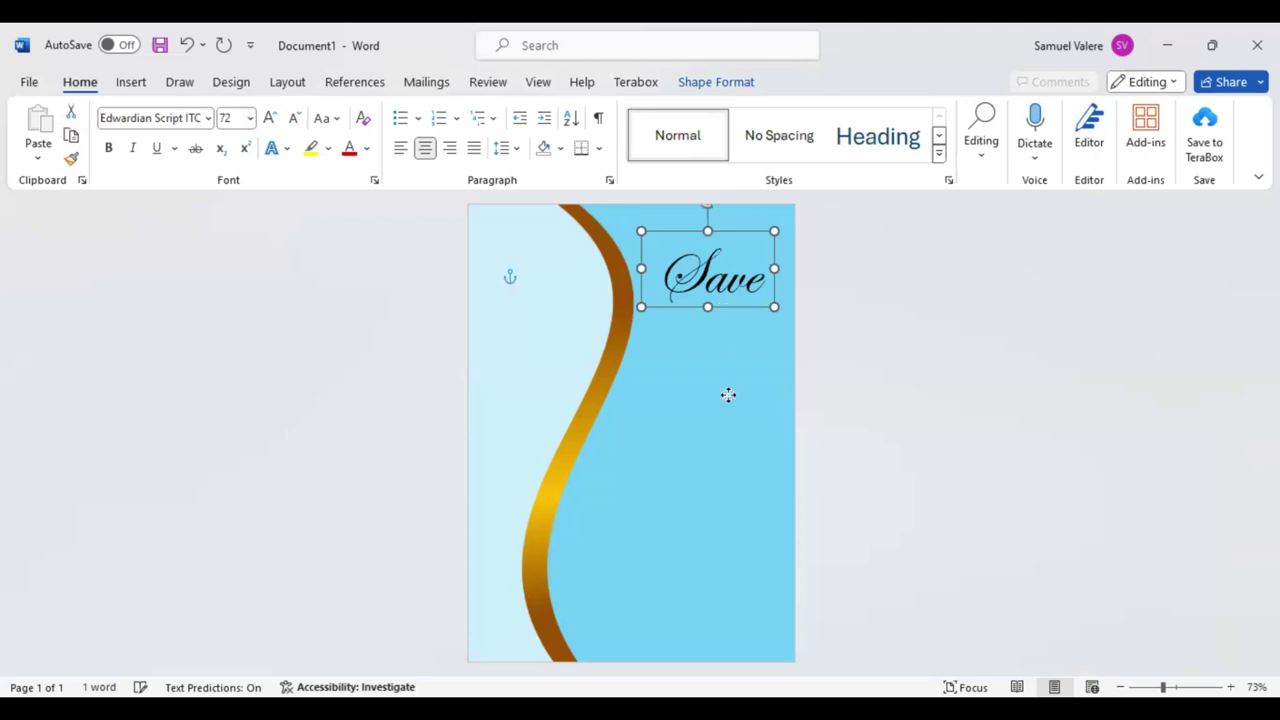
Step: Duplicate the Save box, change its text to 'Date', and line it up below Save
key(ctrl+c)
key(ctrl+v)
drag(726, 394, 725, 375)
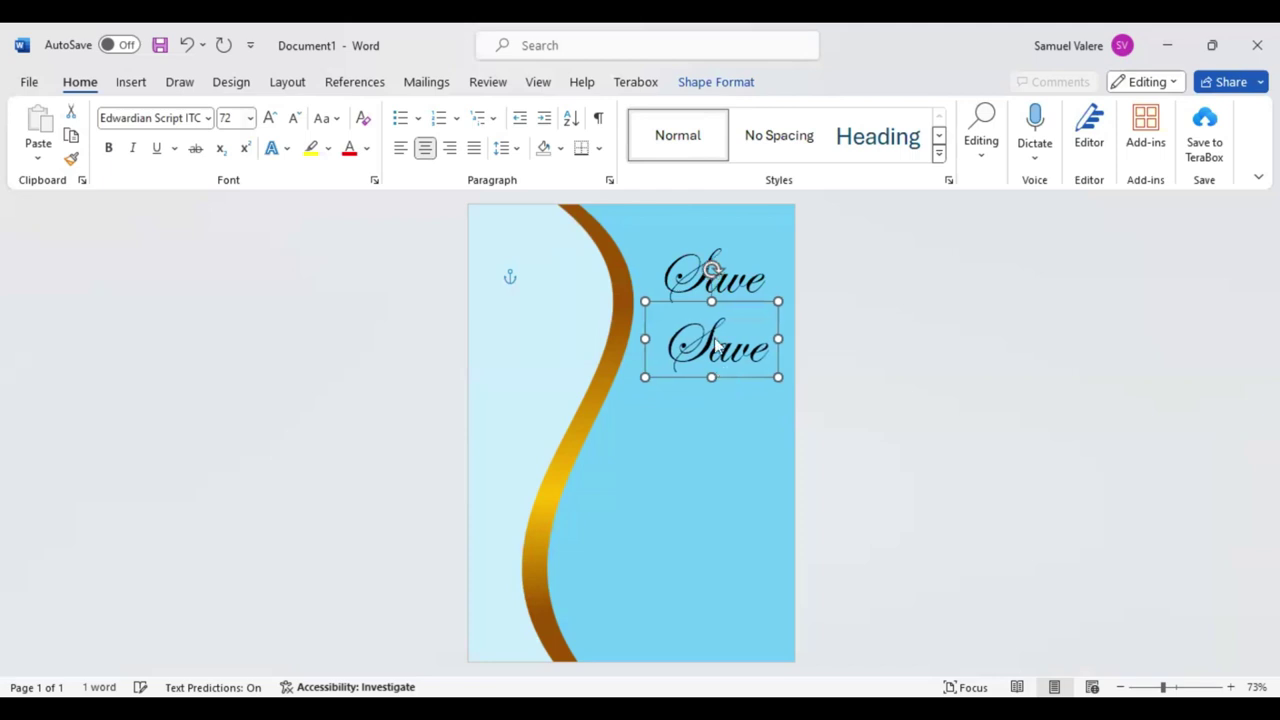
double_click(716, 345)
text(Dat)
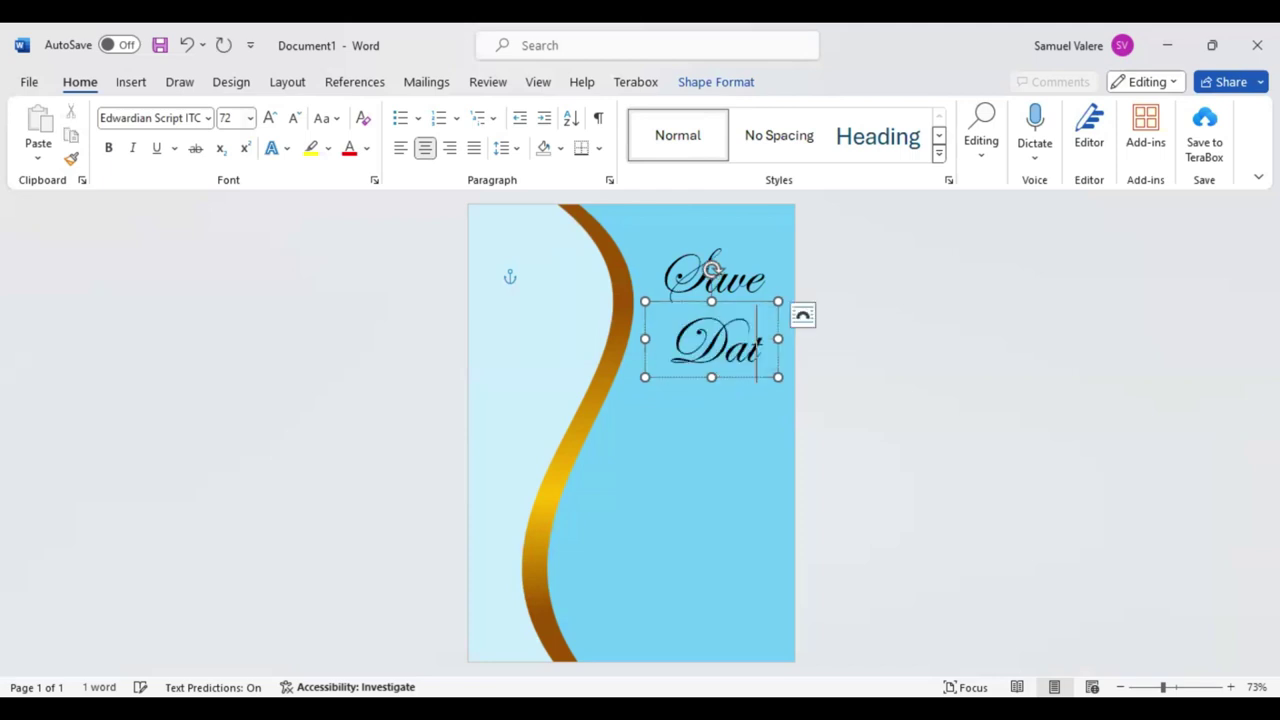
text(e)
click(728, 378)
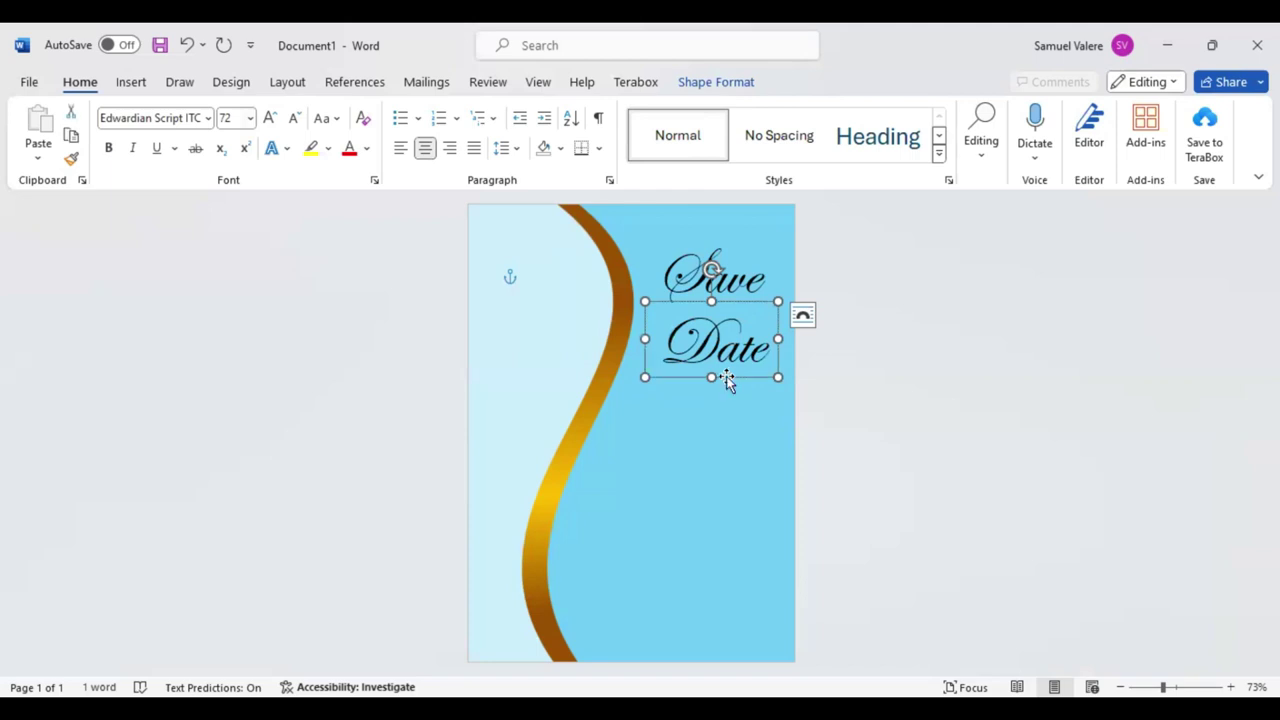
drag(727, 381, 726, 381)
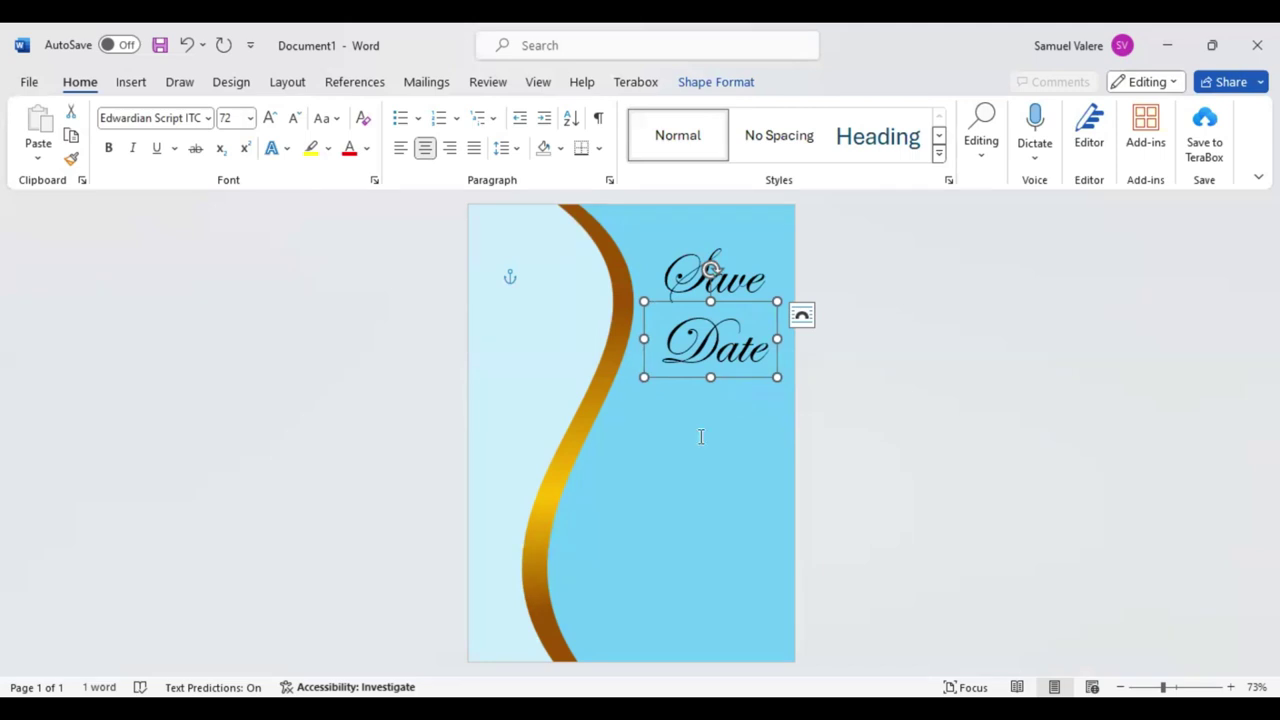
Step: Copy the Date box as a smaller 48 pt 'the', fit the box, and place it between Save and Date
drag(777, 363, 752, 452)
text(the)
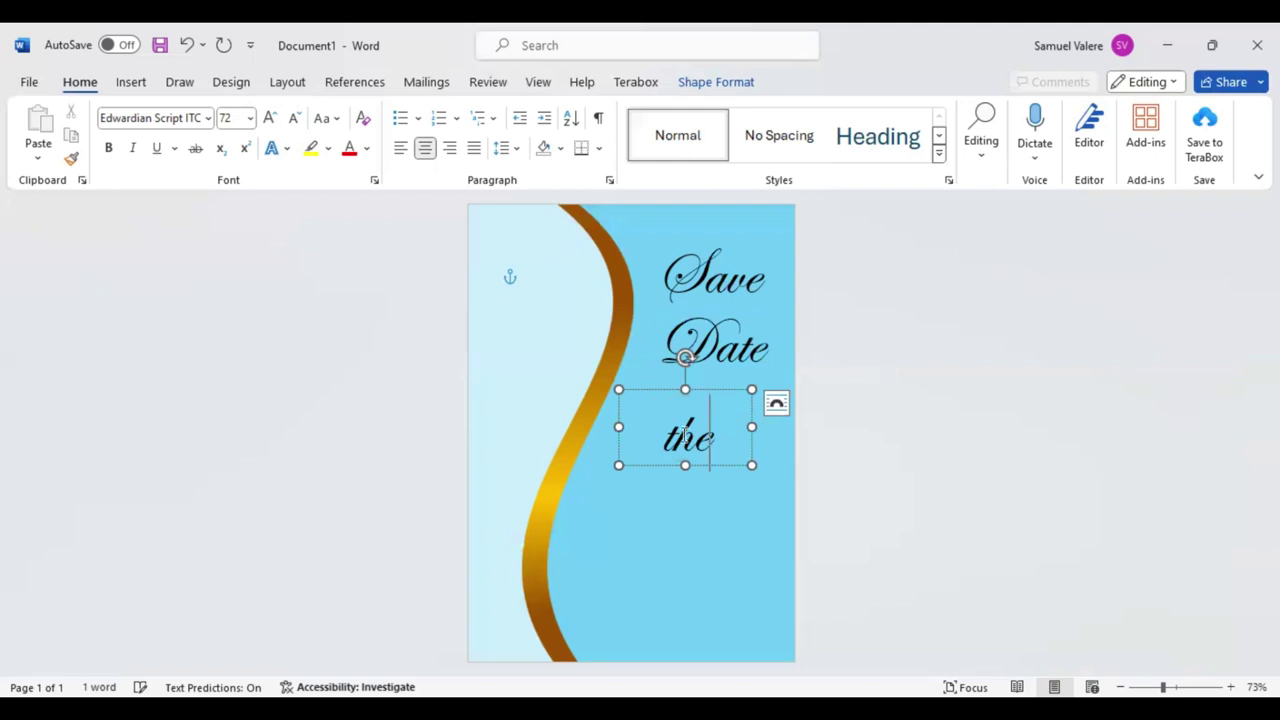
key(ctrl+a)
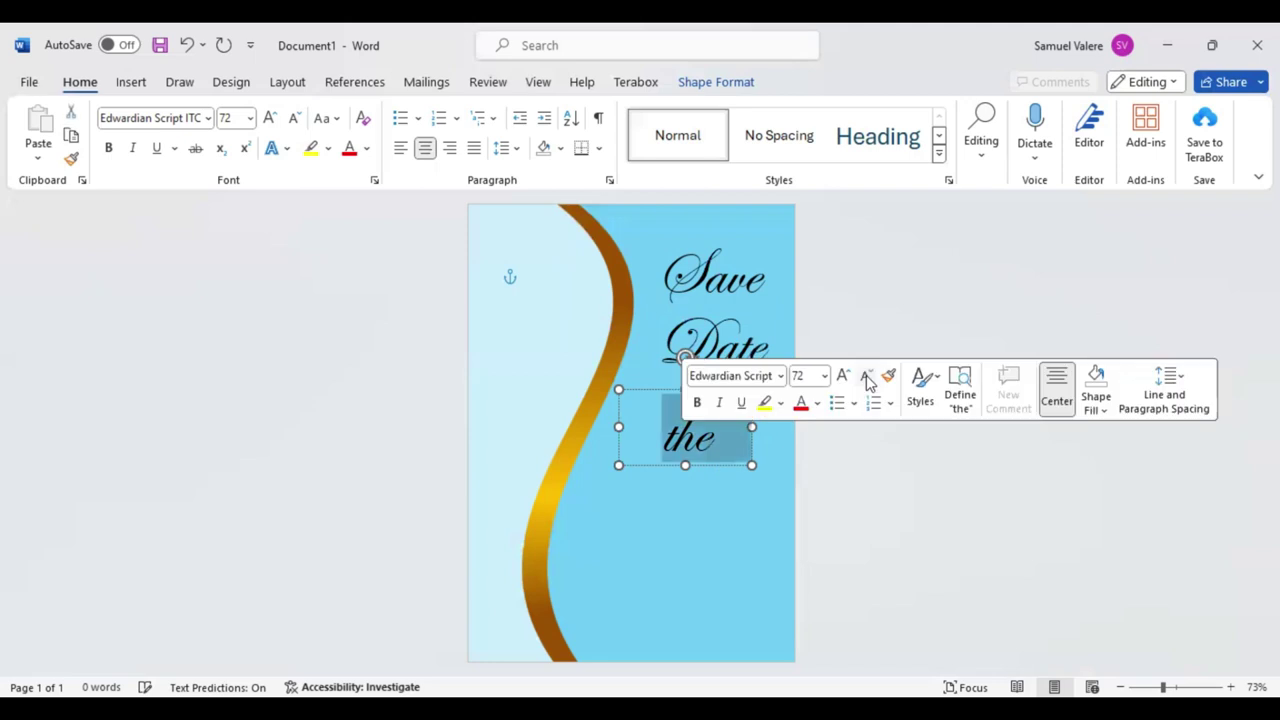
double_click(866, 377)
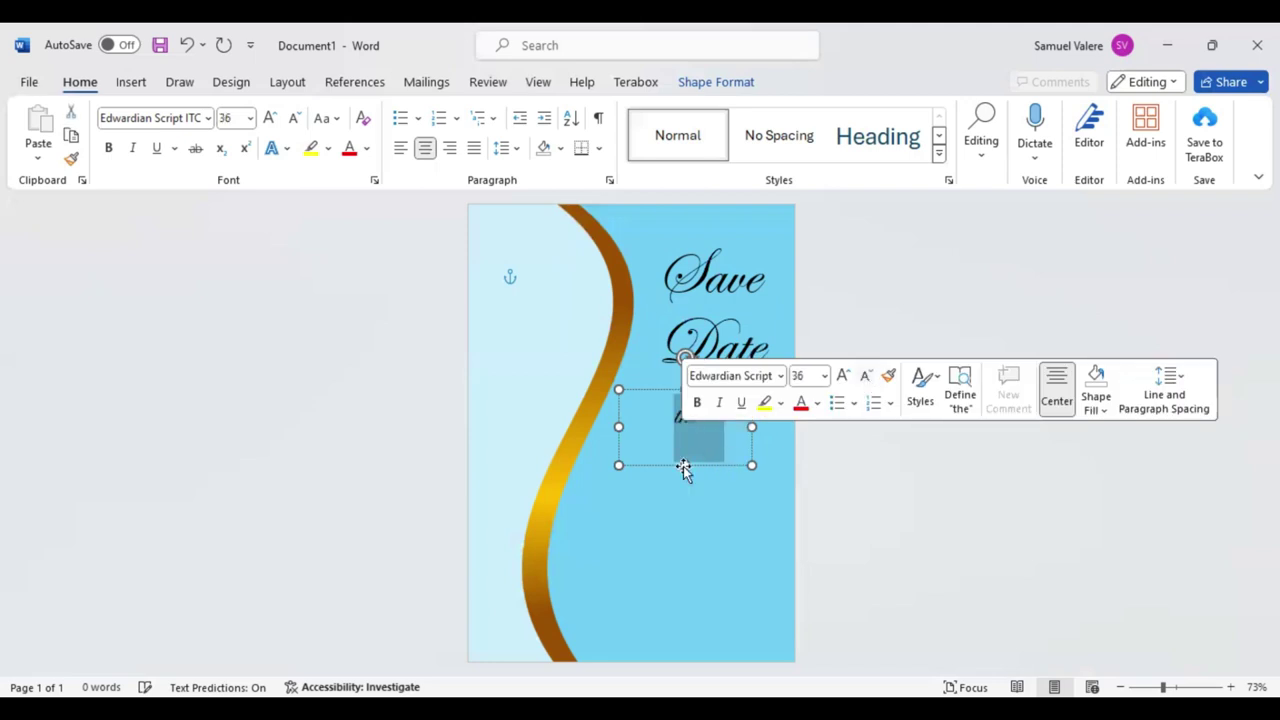
click(684, 462)
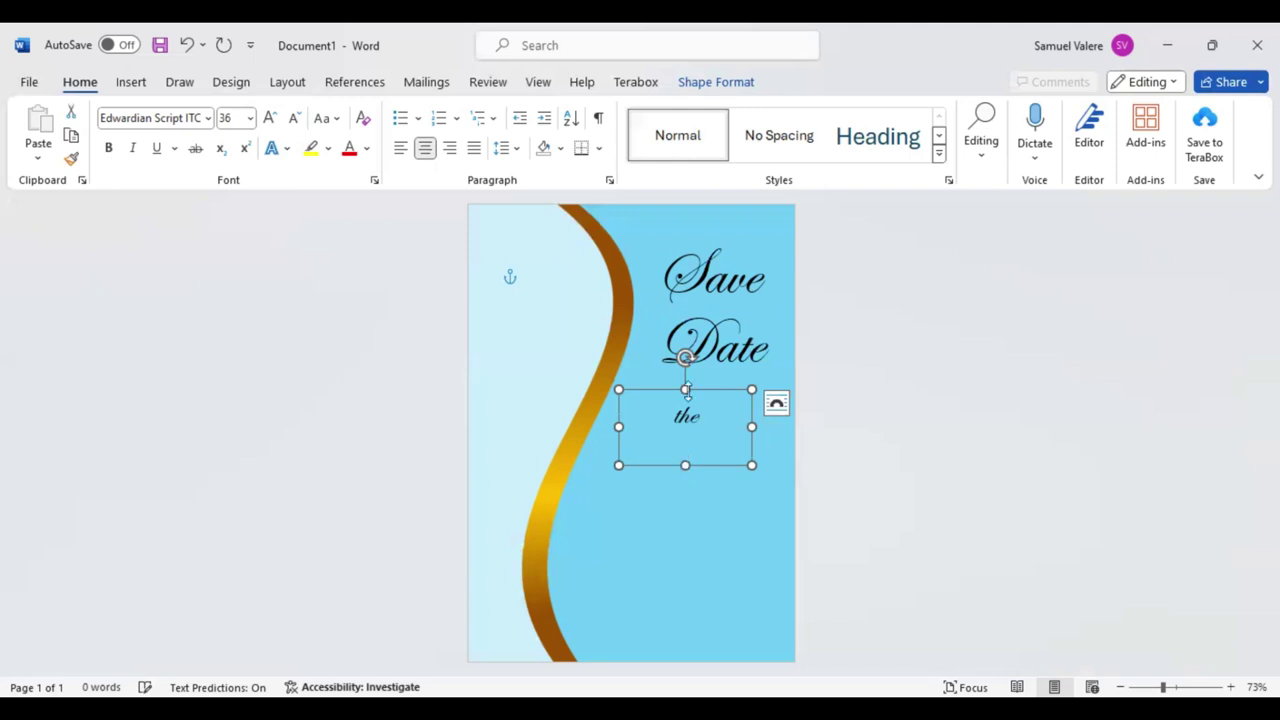
mouse_move(685, 390)
mouse_down()
mouse_move(686, 403)
mouse_move(686, 390)
mouse_up()
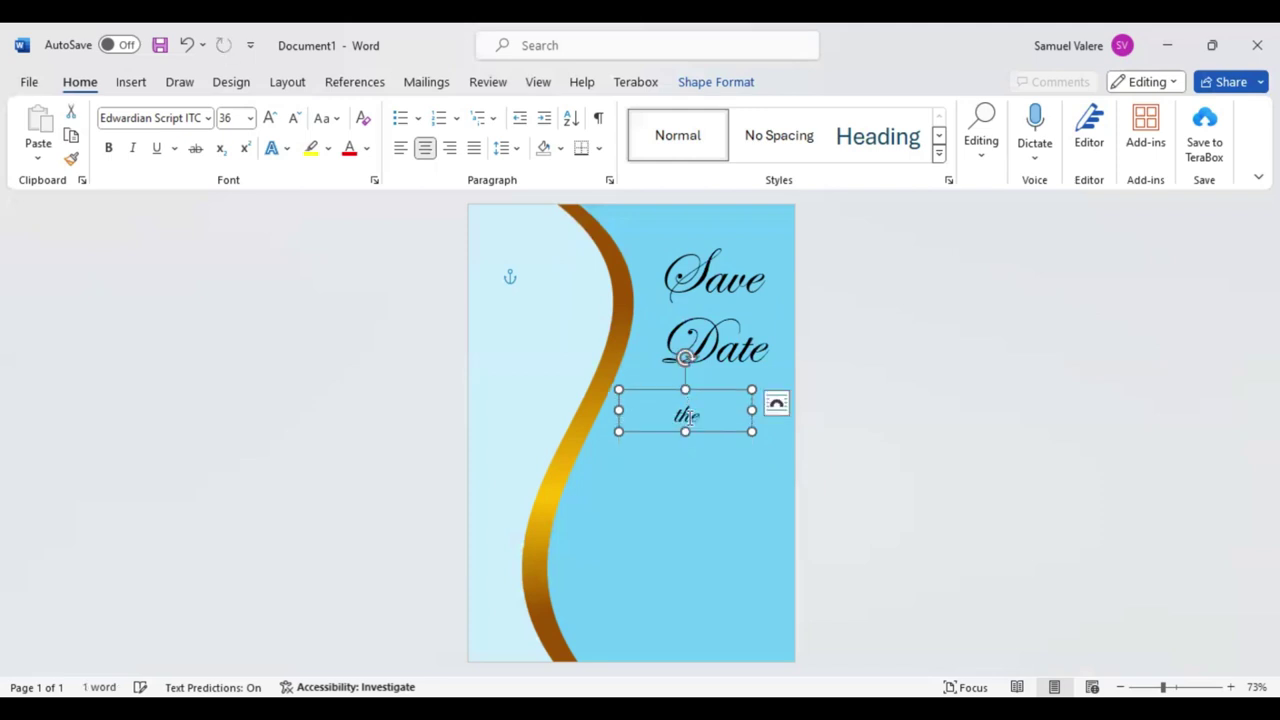
double_click(684, 428)
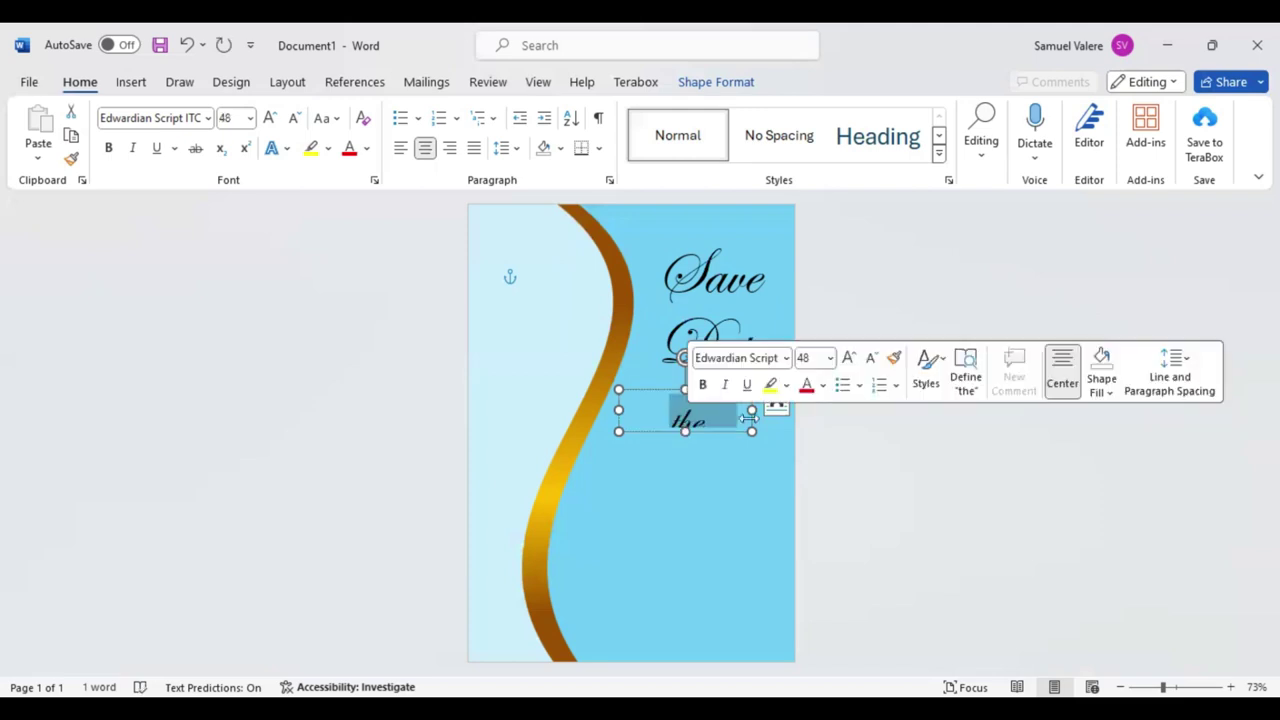
click(749, 418)
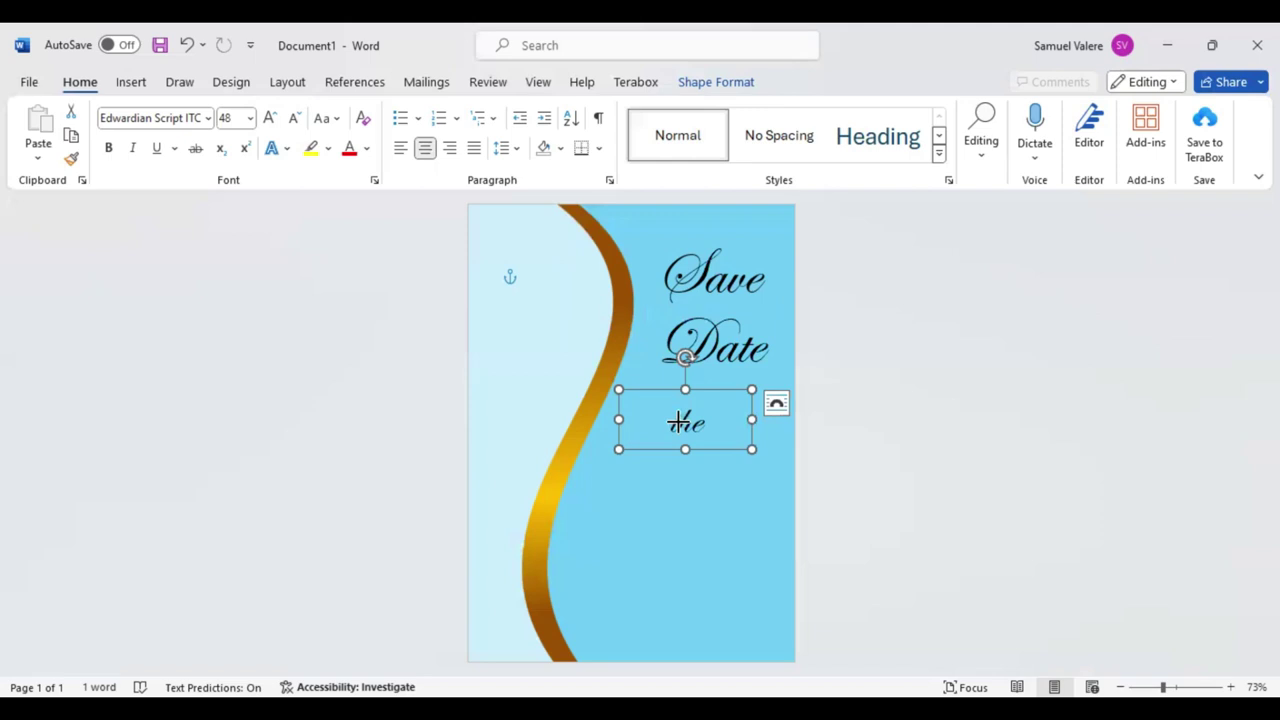
drag(678, 421, 677, 421)
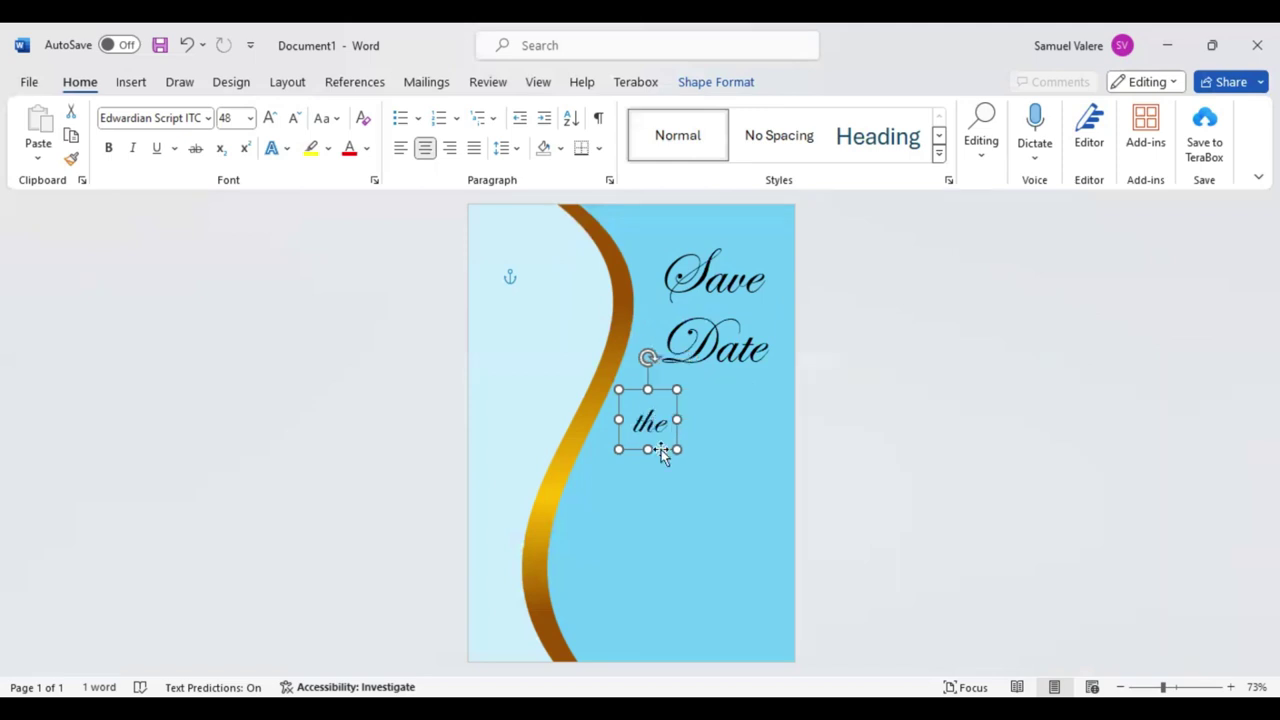
drag(661, 449, 726, 331)
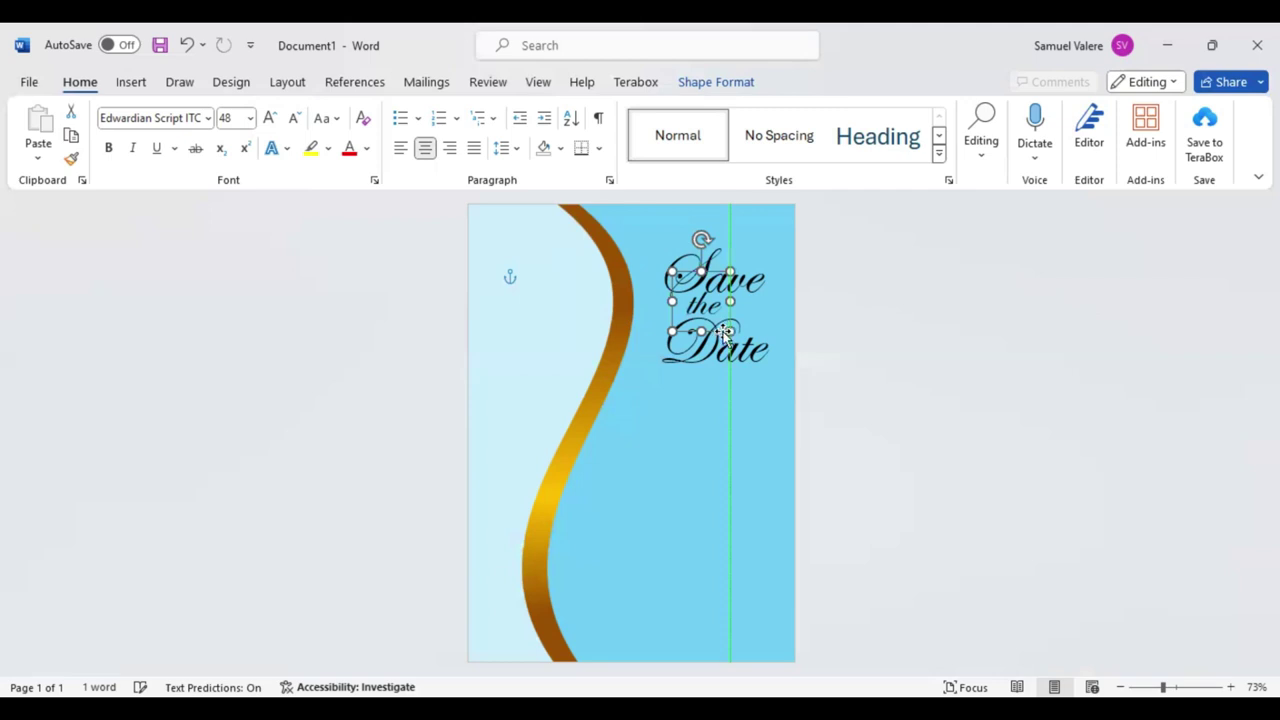
drag(724, 333, 719, 334)
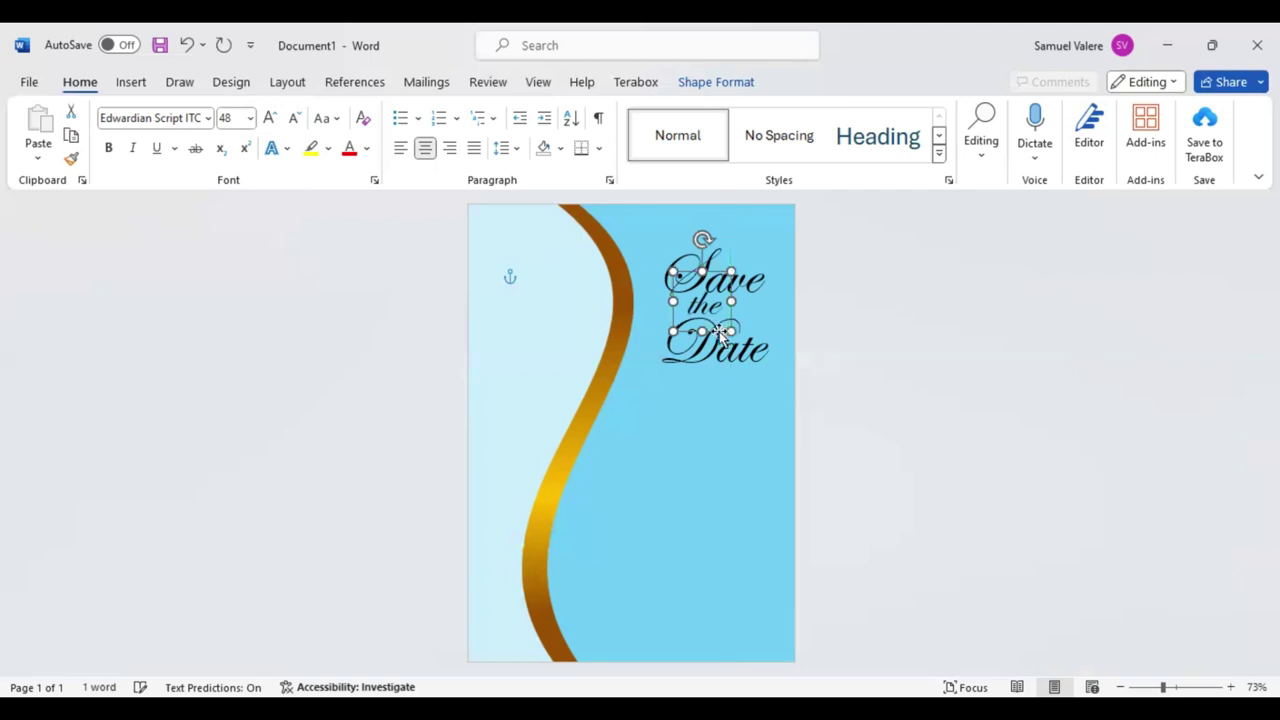
Step: Nudge 'the', Date and Save with arrow keys so the heading aligns neatly
key(Right)
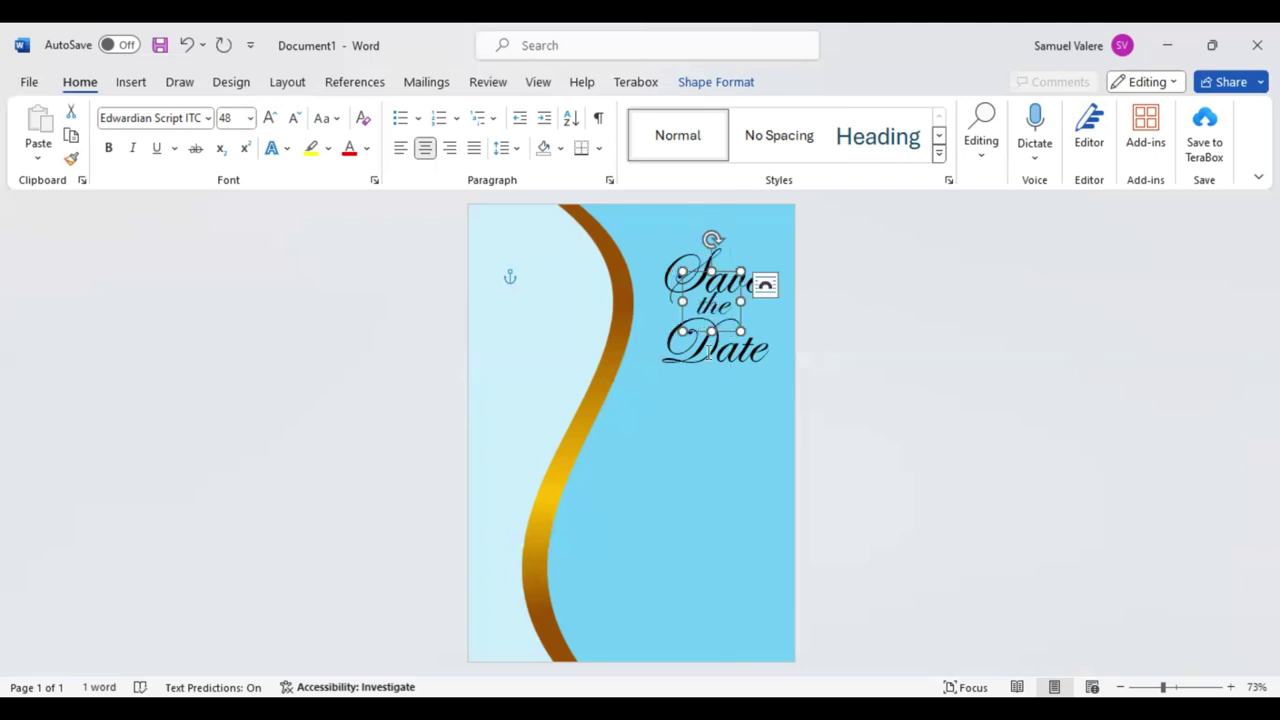
key(ctrl+Right)
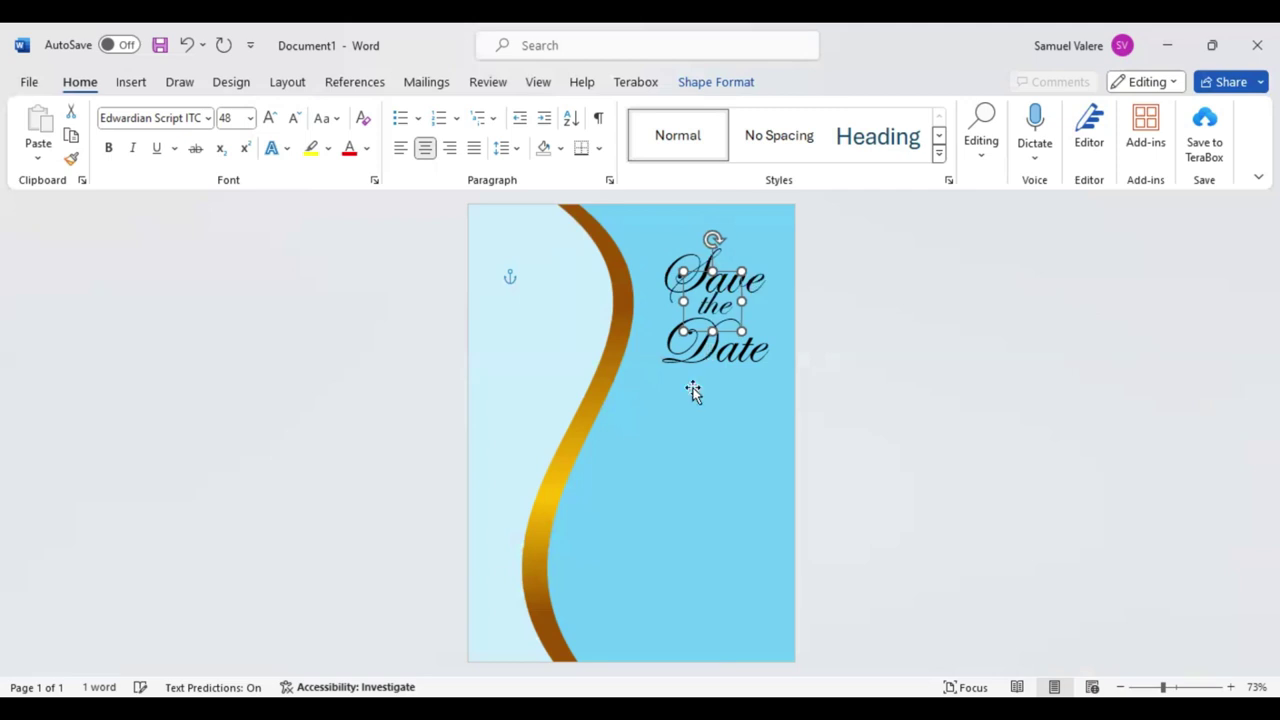
click(679, 378)
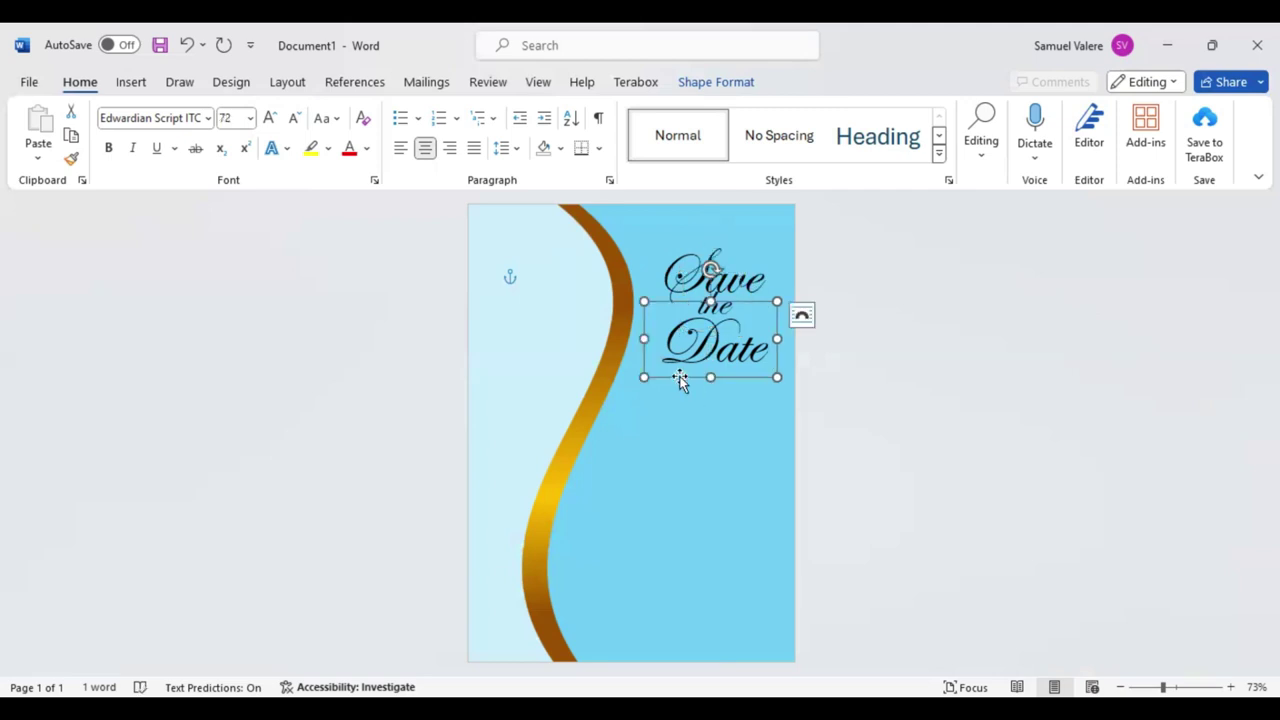
key(ctrl+Down)
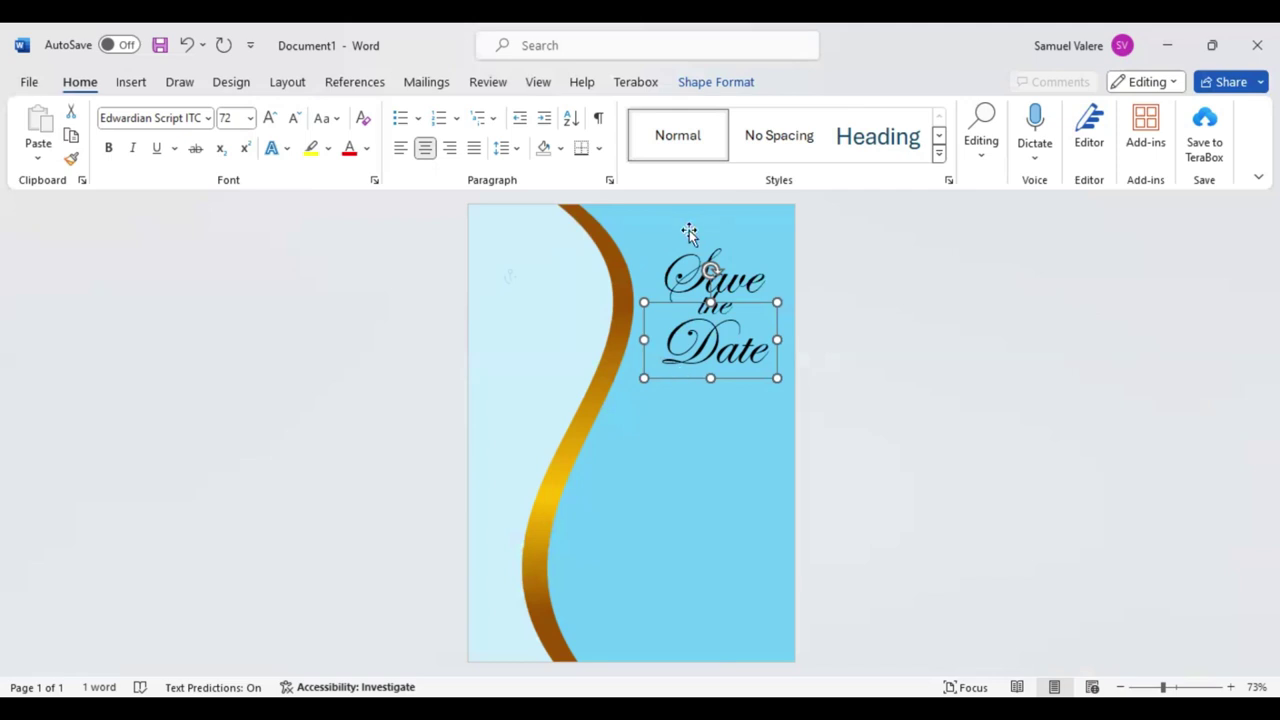
click(689, 234)
key(Up)
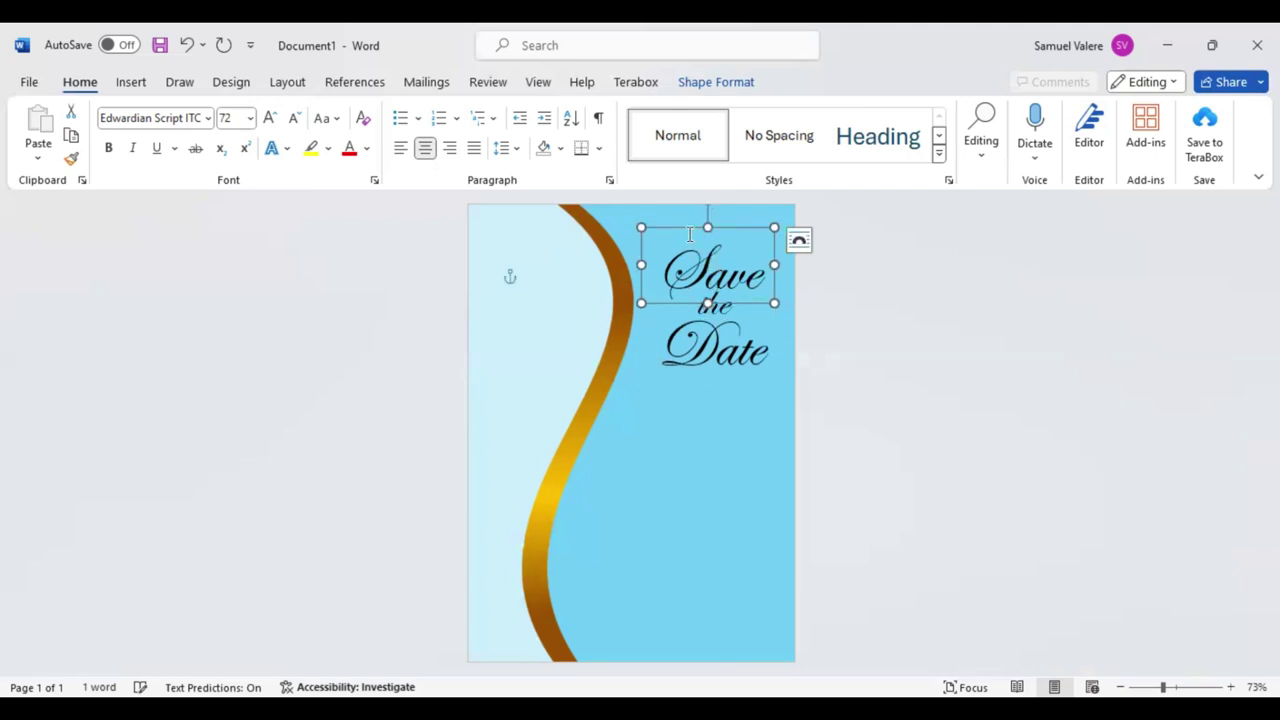
click(676, 458)
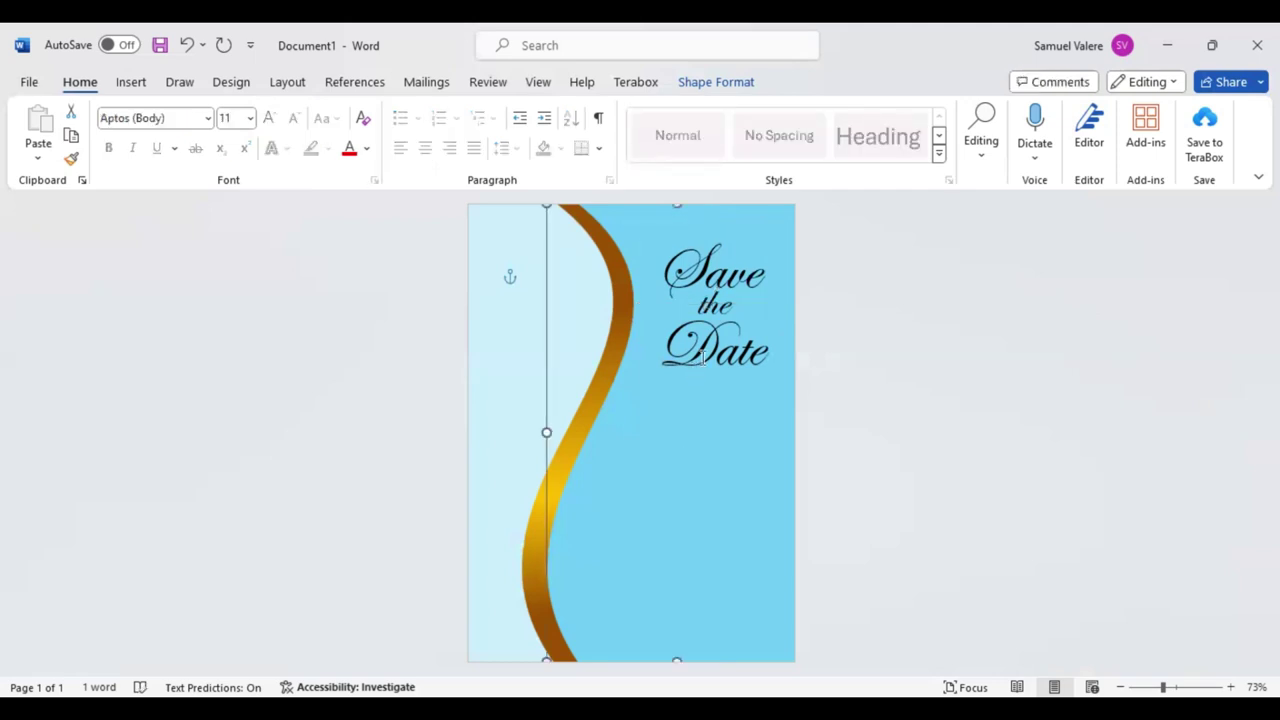
Step: Duplicate the Date box below the heading and replace its text with the first partner's name
click(676, 386)
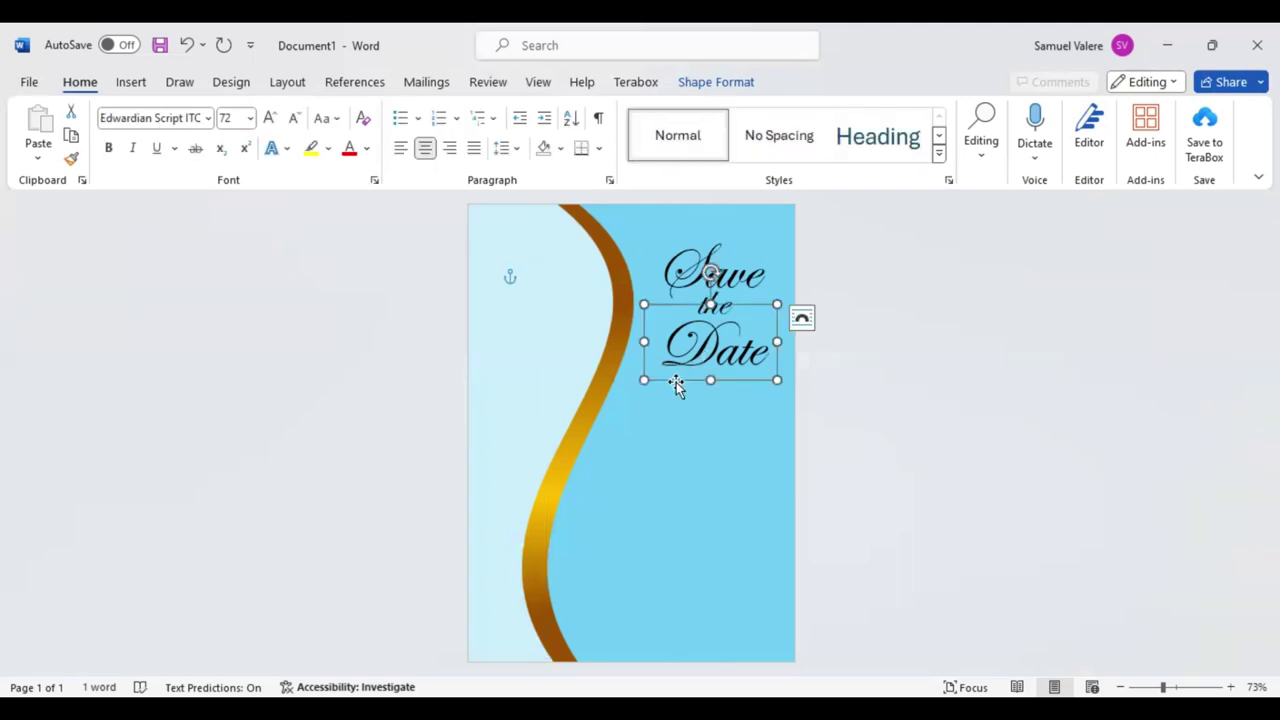
ctrl+drag(676, 382, 682, 441)
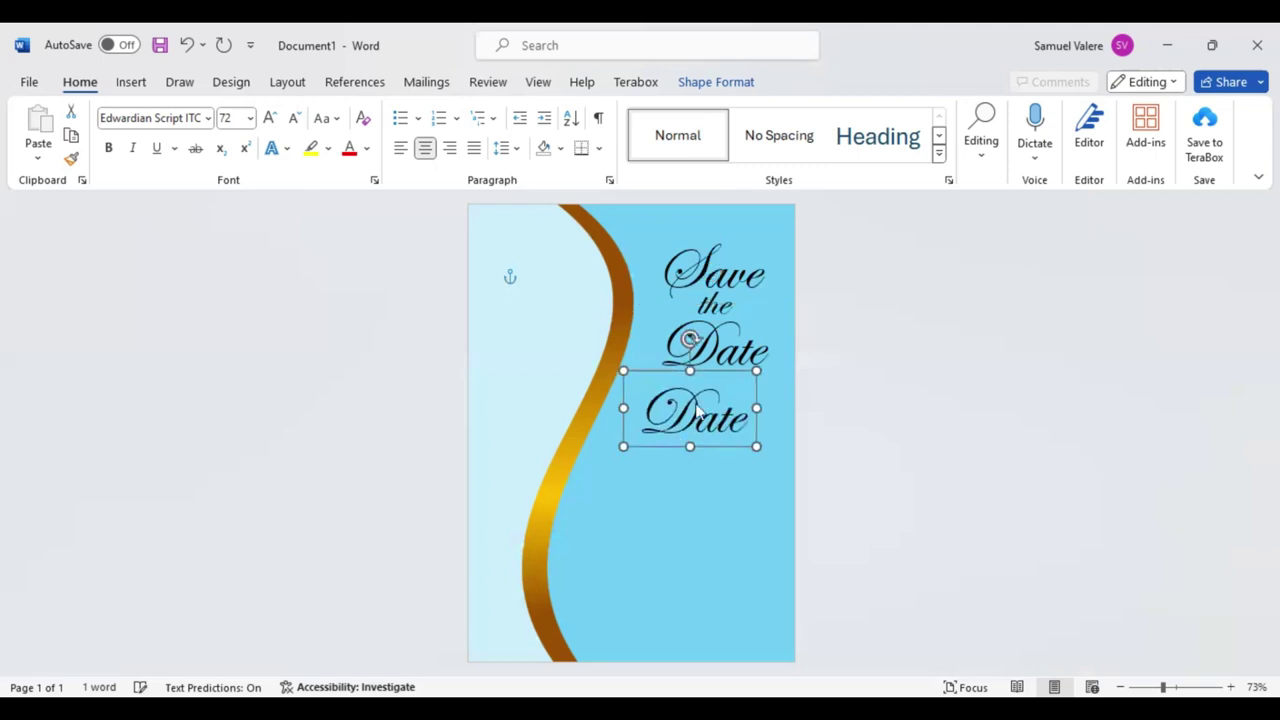
double_click(697, 410)
text(Ti)
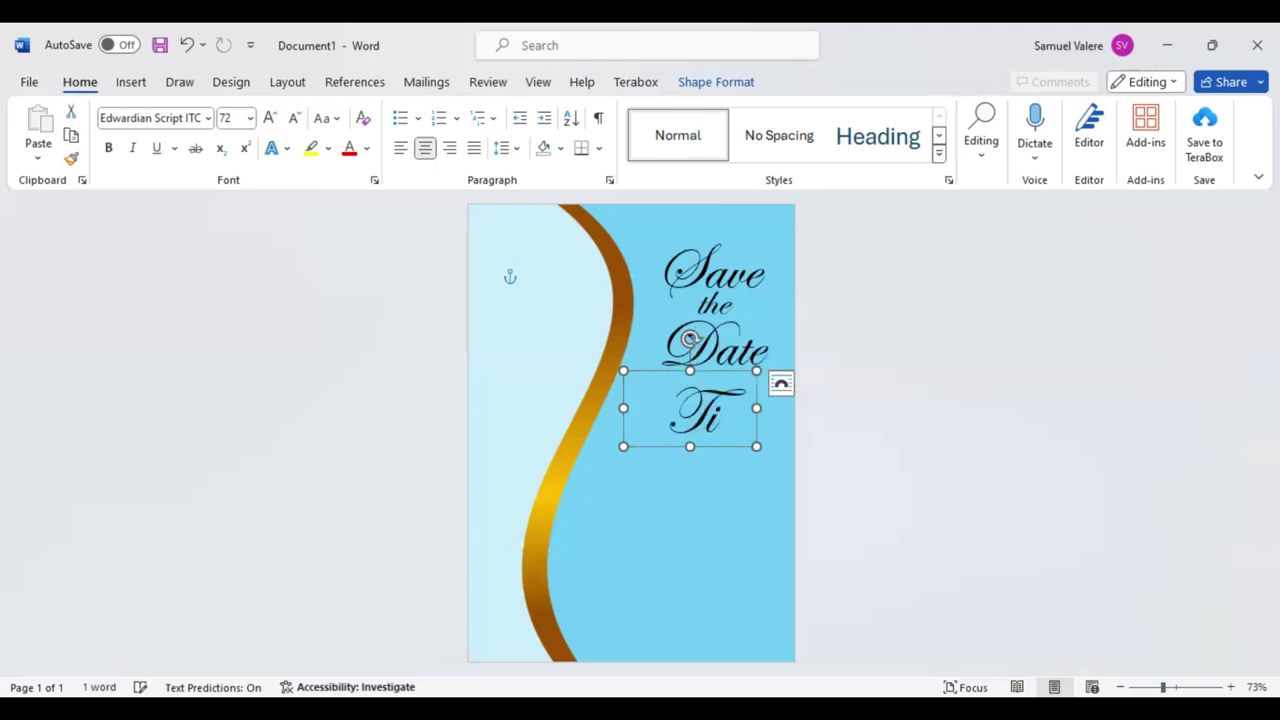
text(an)
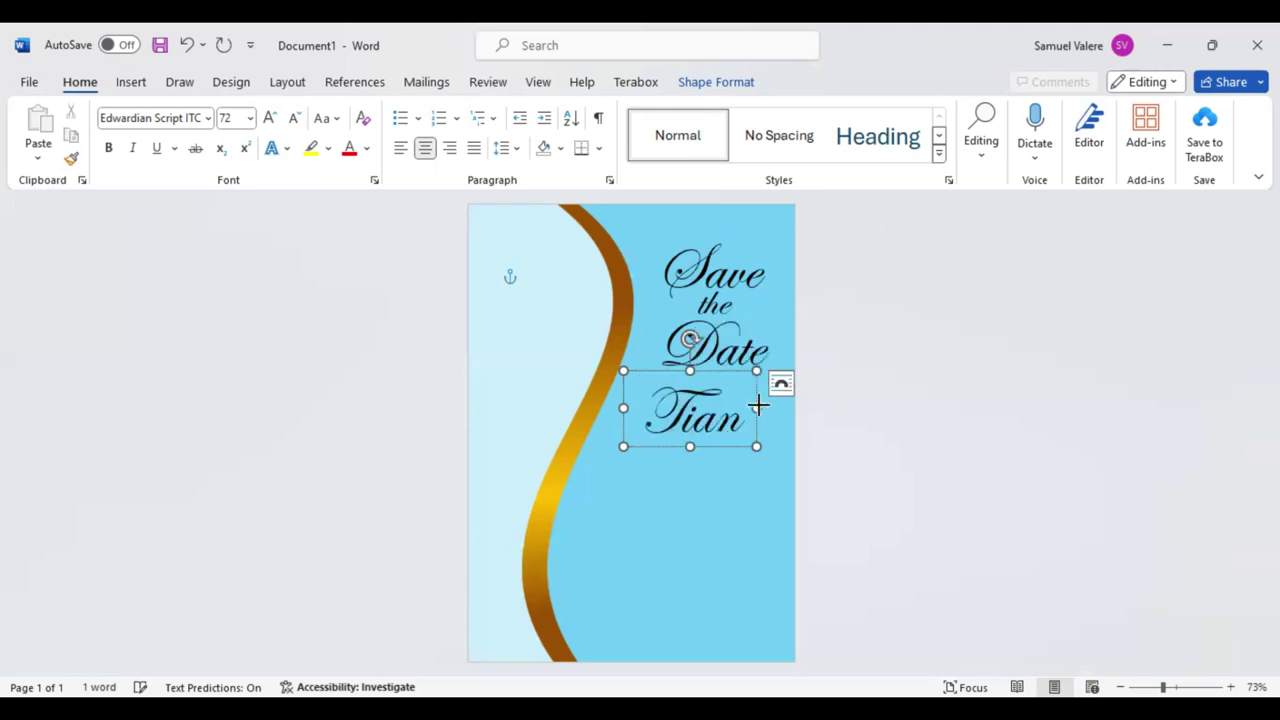
text(n)
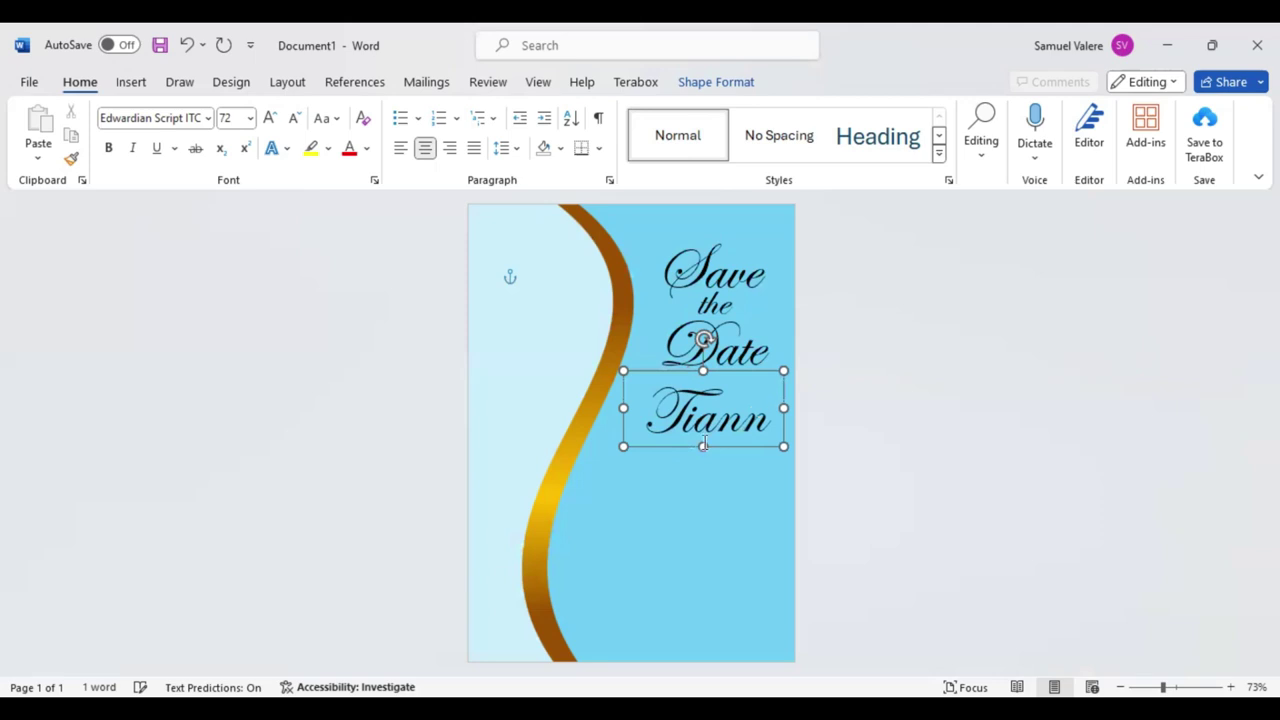
text(a)
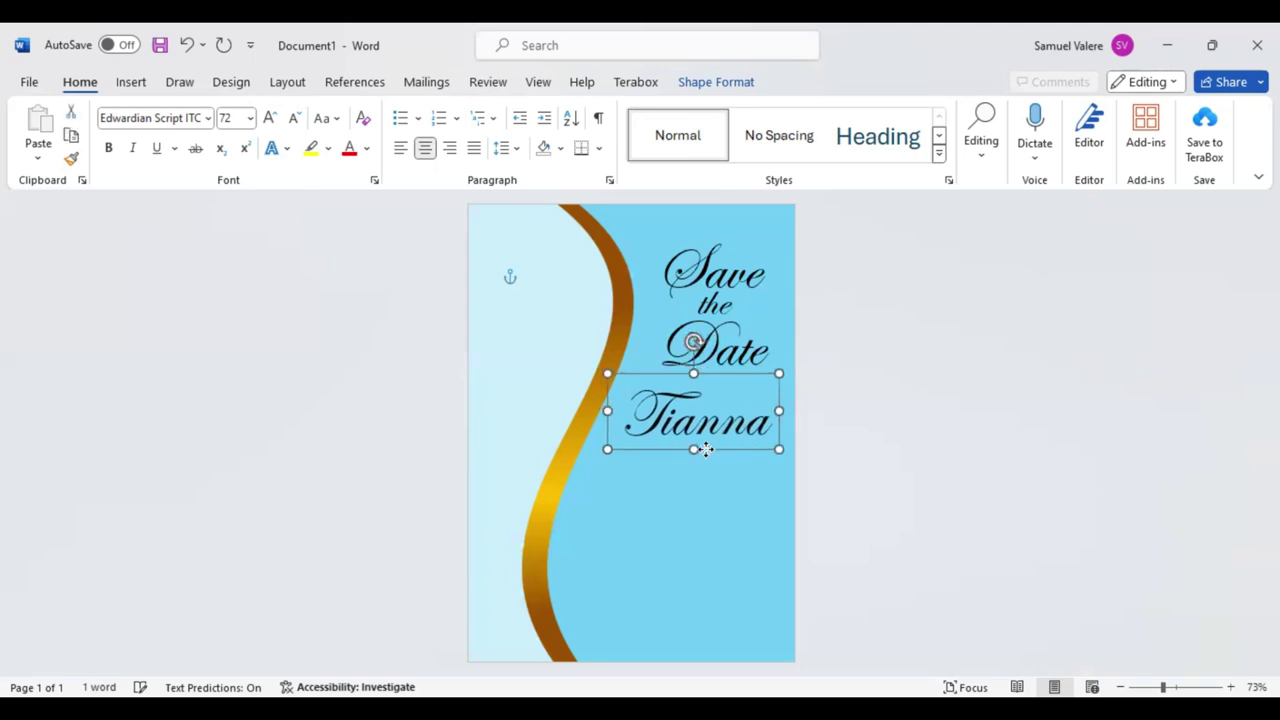
click(706, 449)
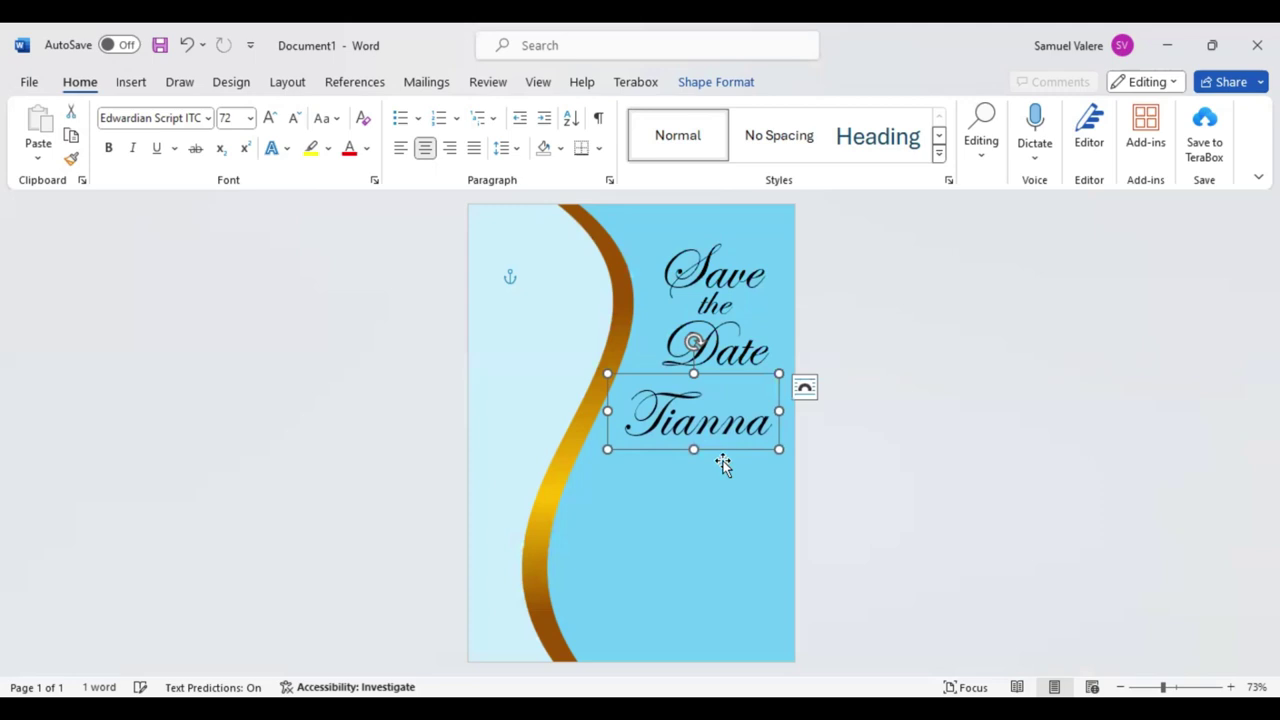
Step: Duplicate the first name box lower, retype it as 'Timmy', and make the box taller
ctrl+drag(723, 463, 706, 534)
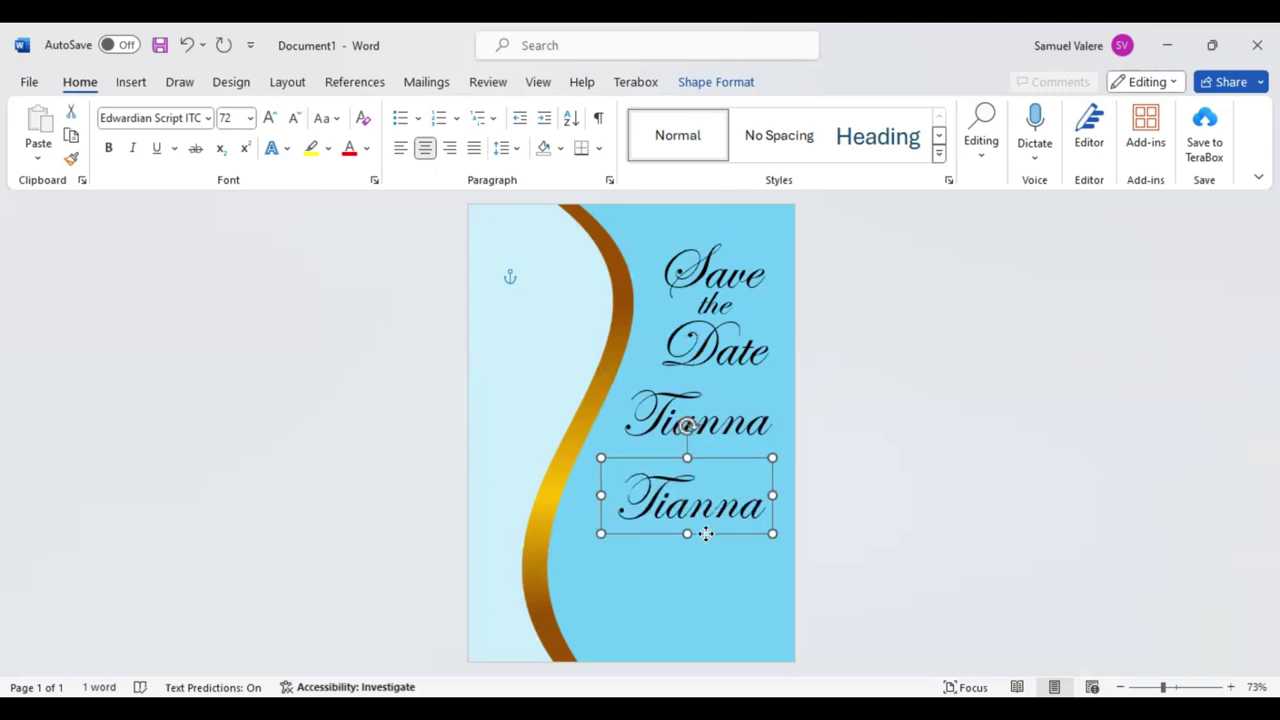
double_click(700, 512)
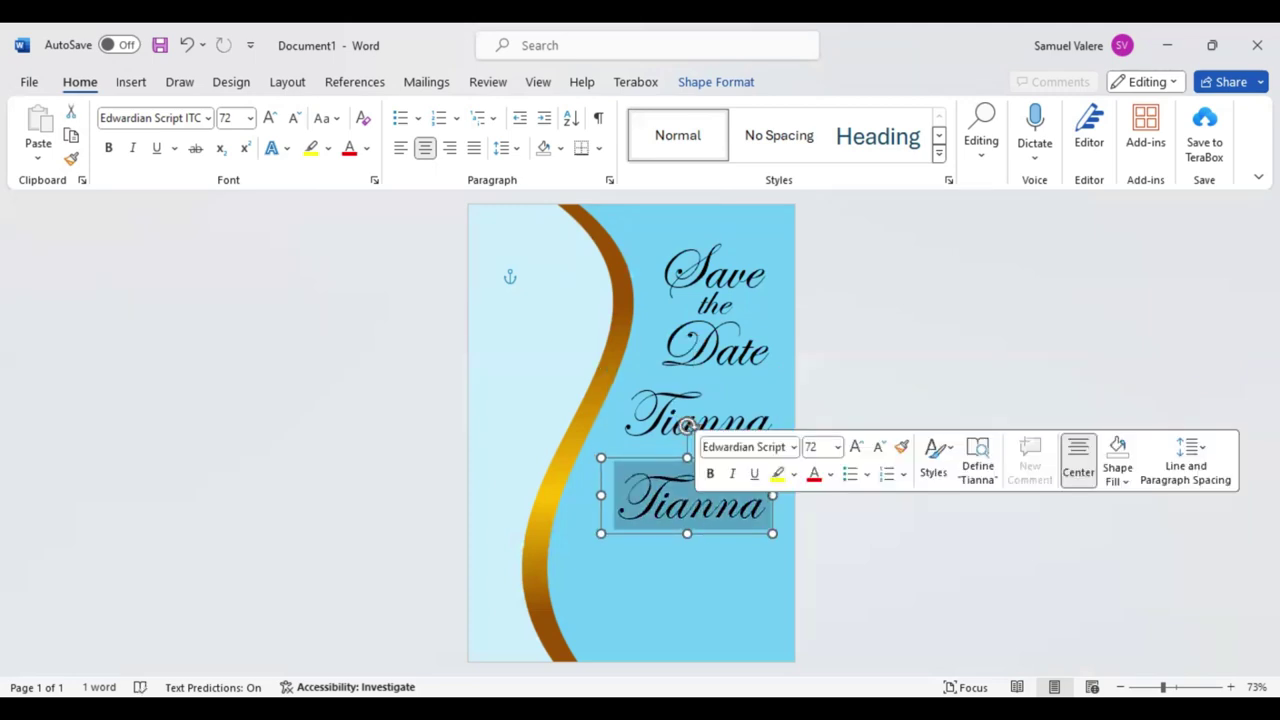
text(Timmy)
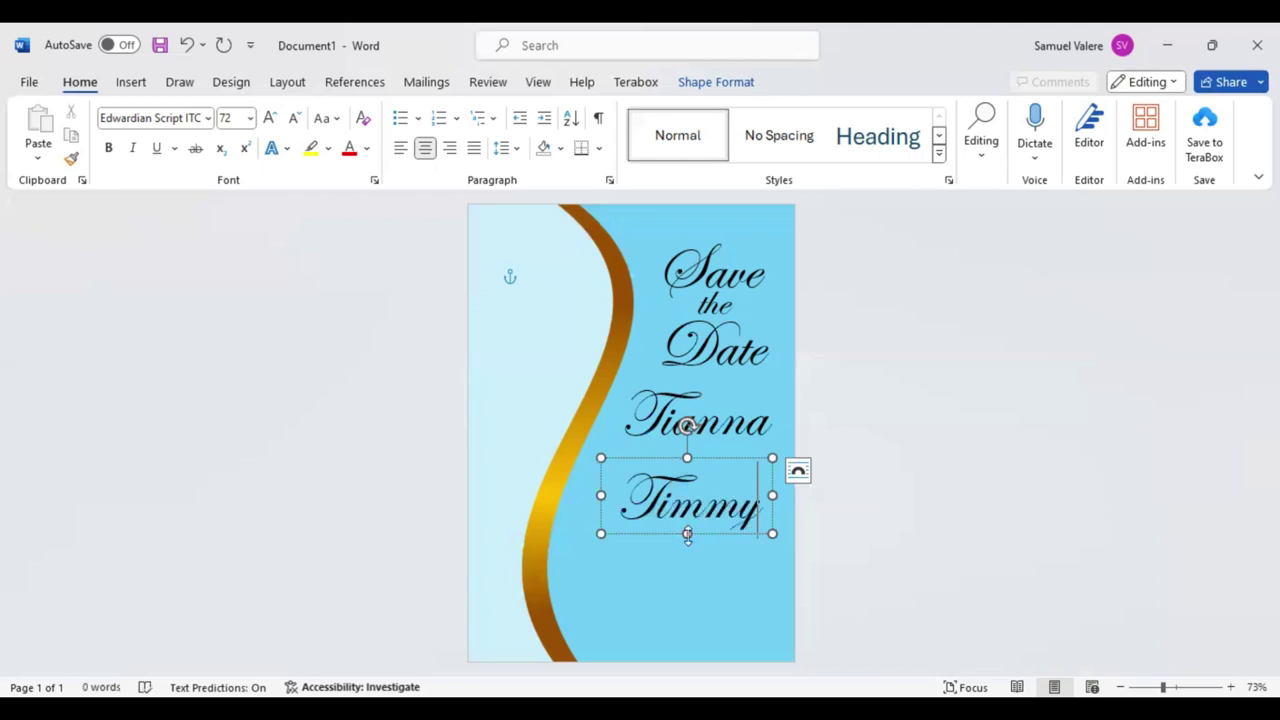
drag(687, 533, 687, 553)
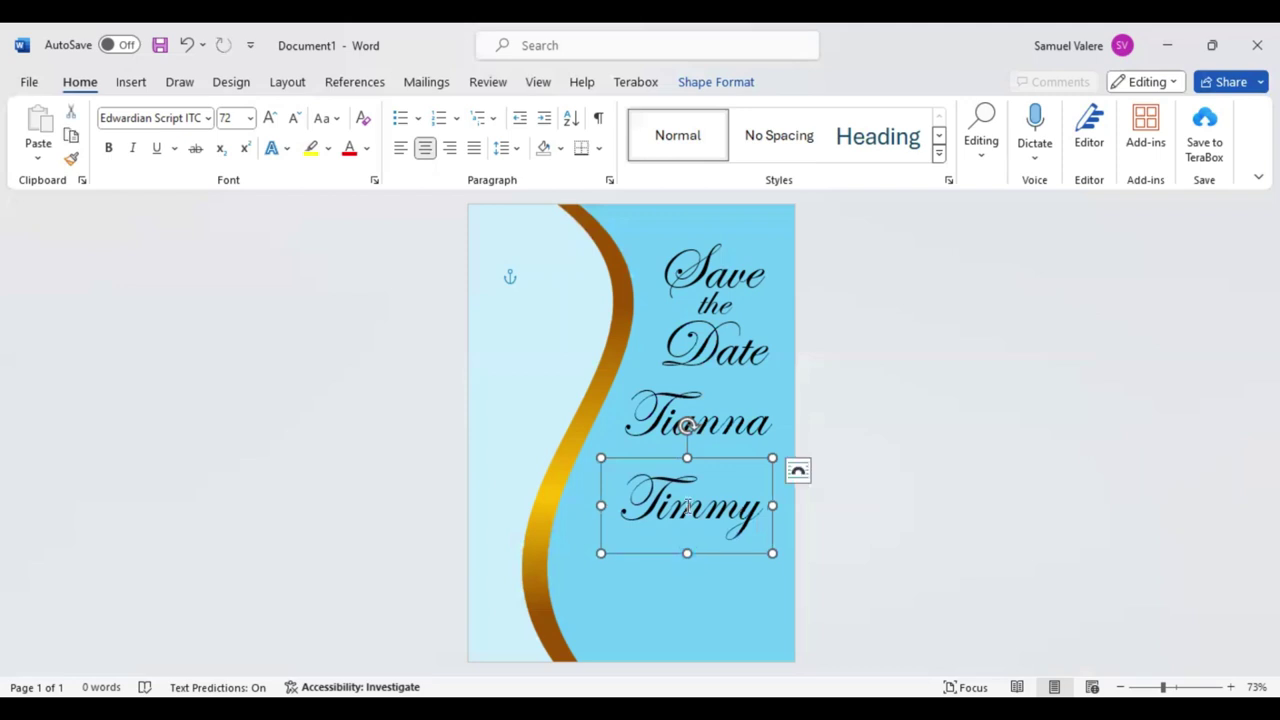
Step: Copy the Timmy box just below it and change the copy's text to 'and'
drag(700, 557, 711, 568)
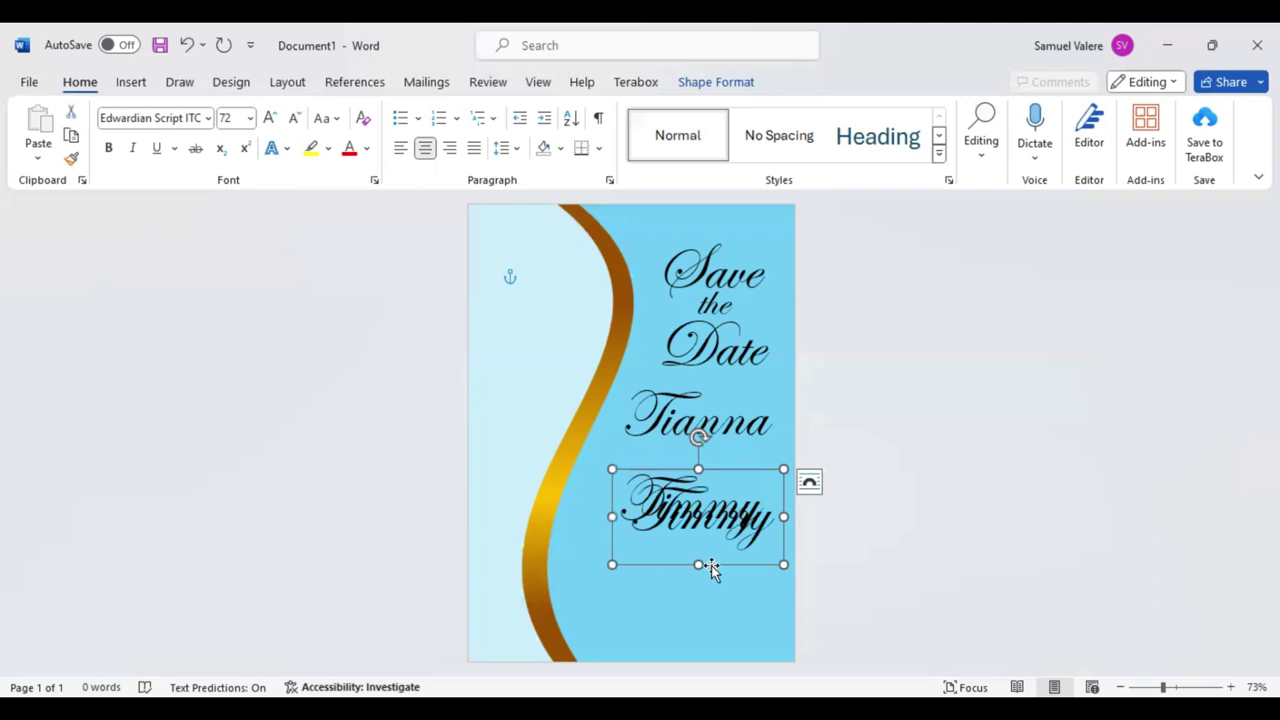
drag(671, 551, 672, 548)
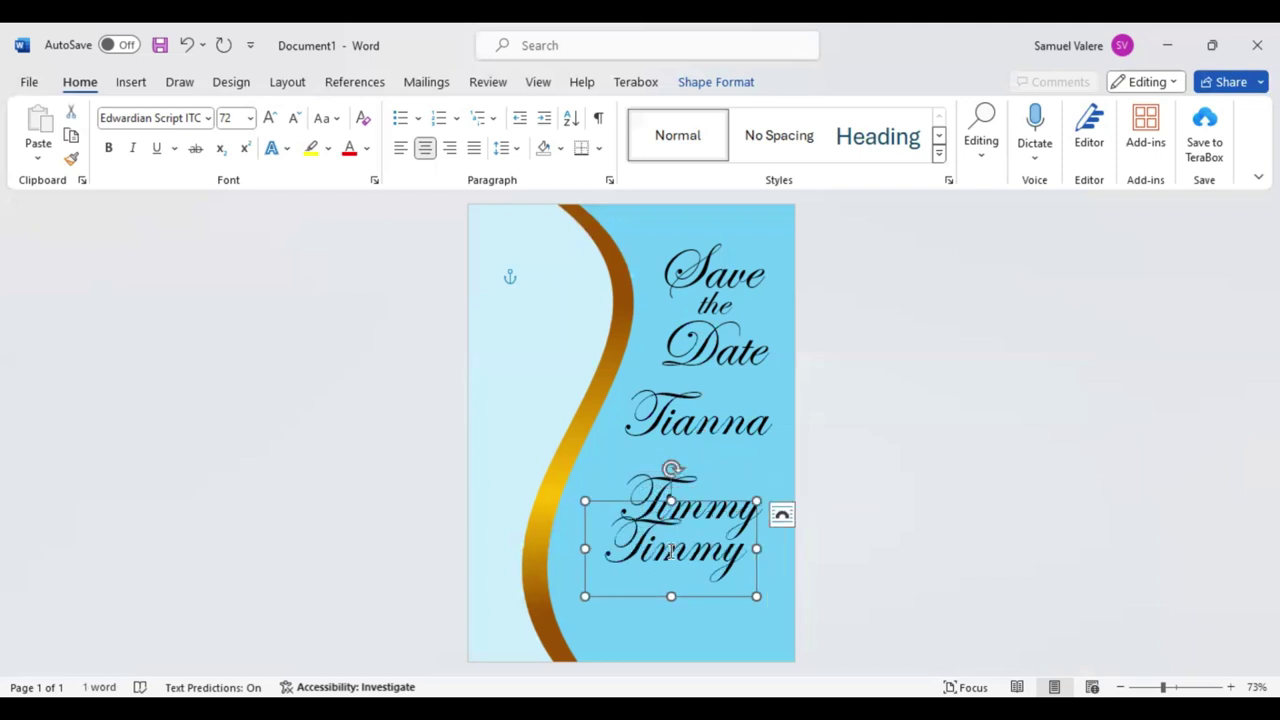
double_click(671, 551)
text(and)
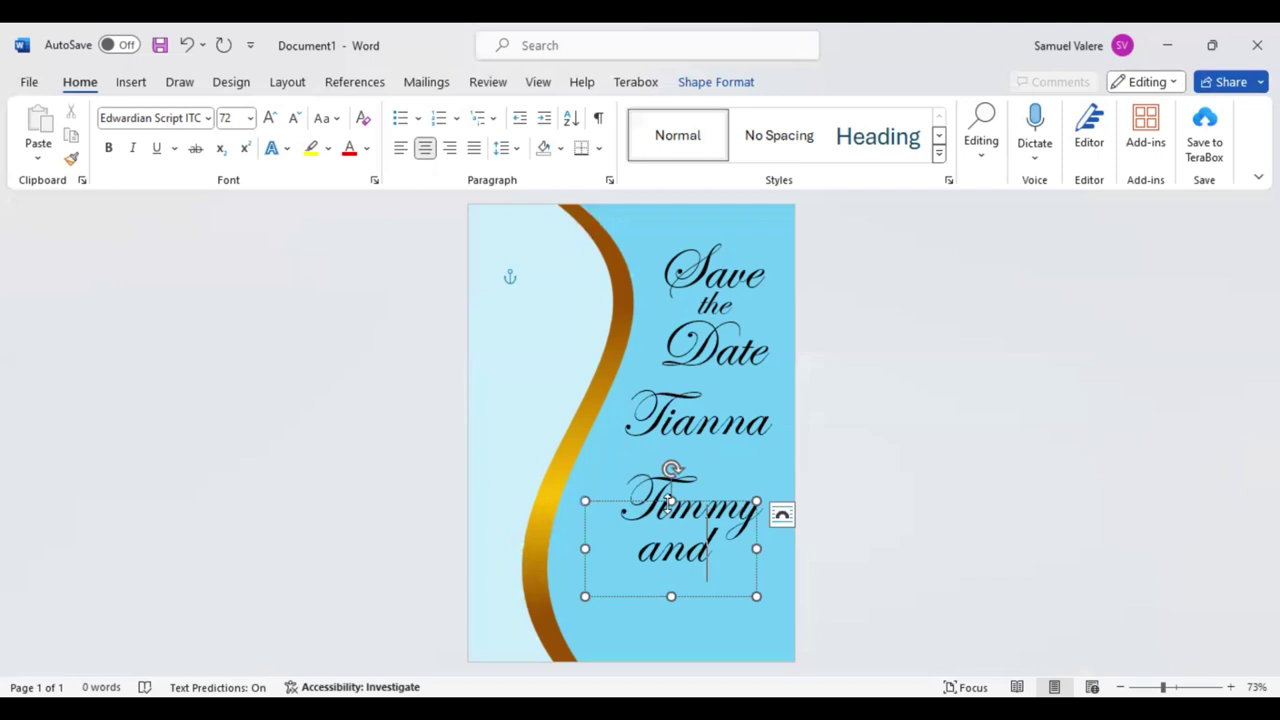
Step: Set 'and' to 48 pt and trim its text box snugly around the word
drag(668, 503, 667, 540)
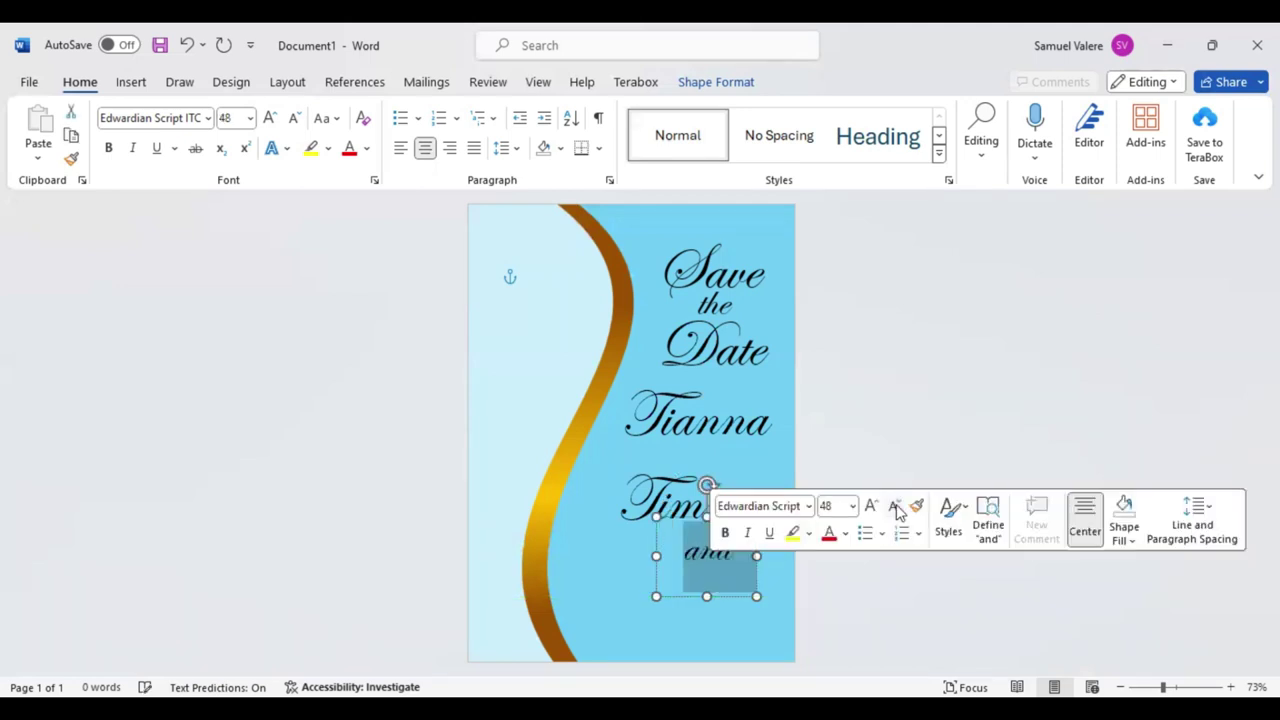
click(896, 508)
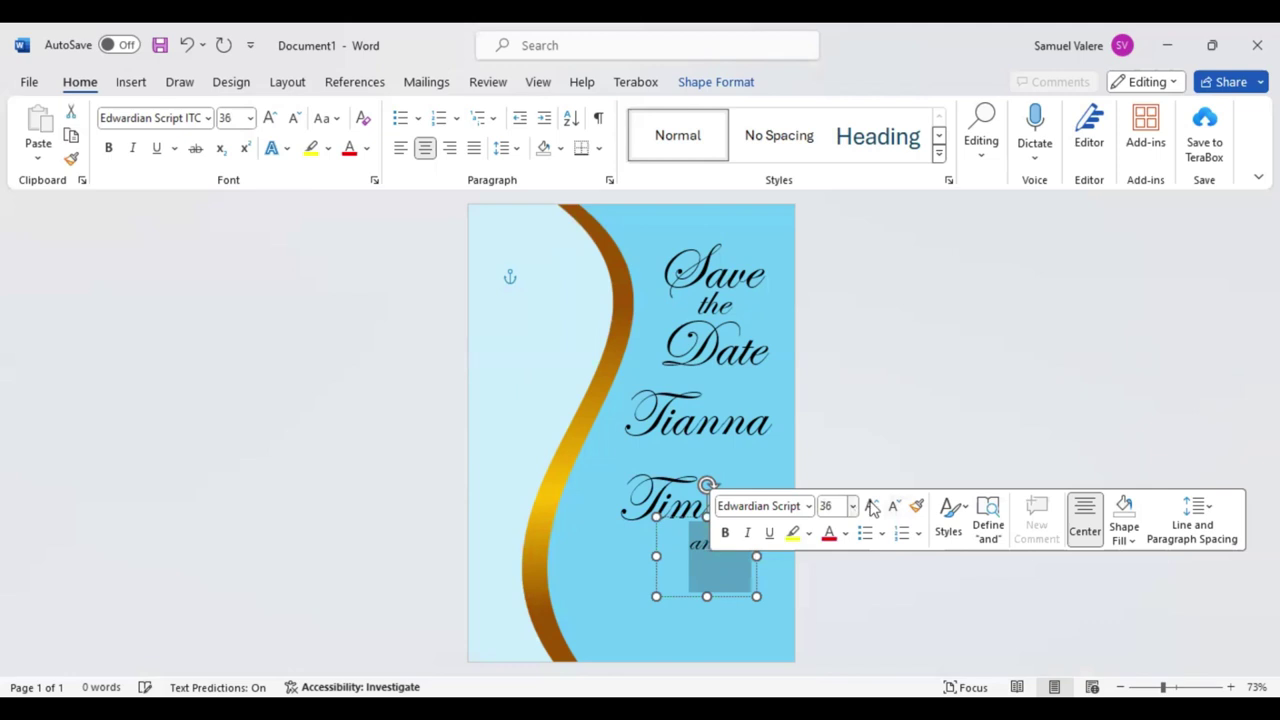
click(872, 508)
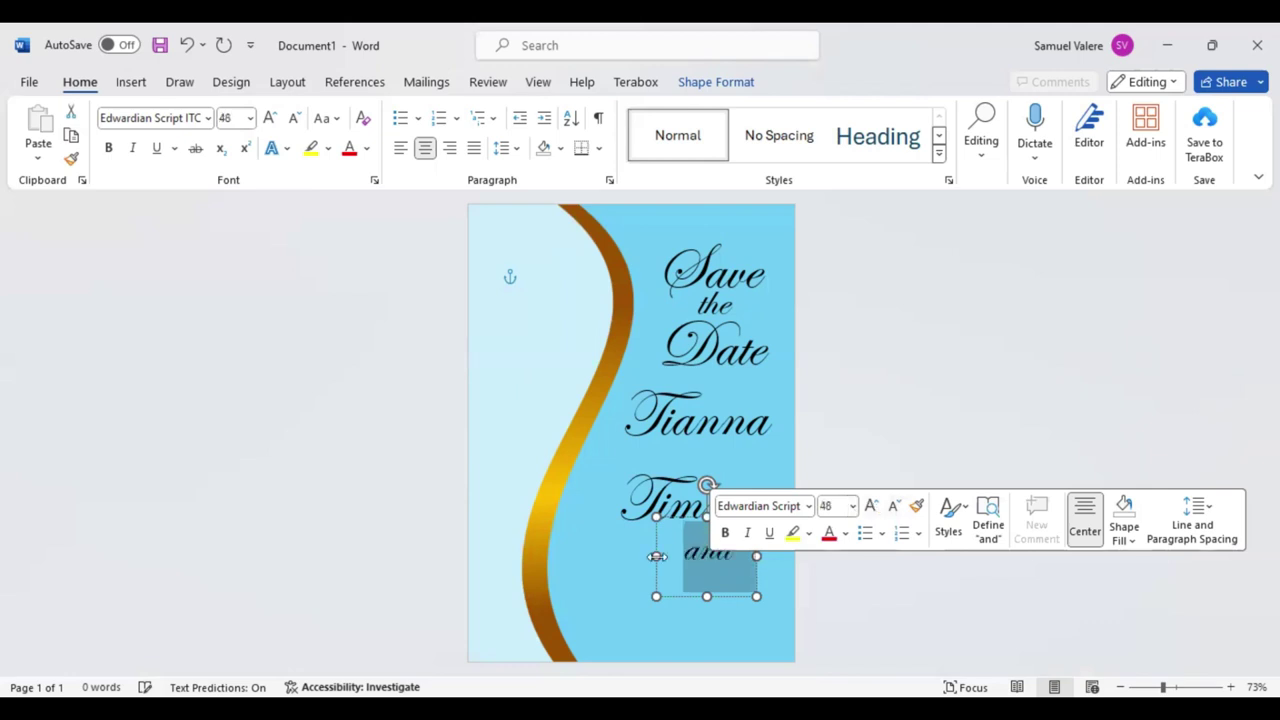
drag(657, 556, 678, 557)
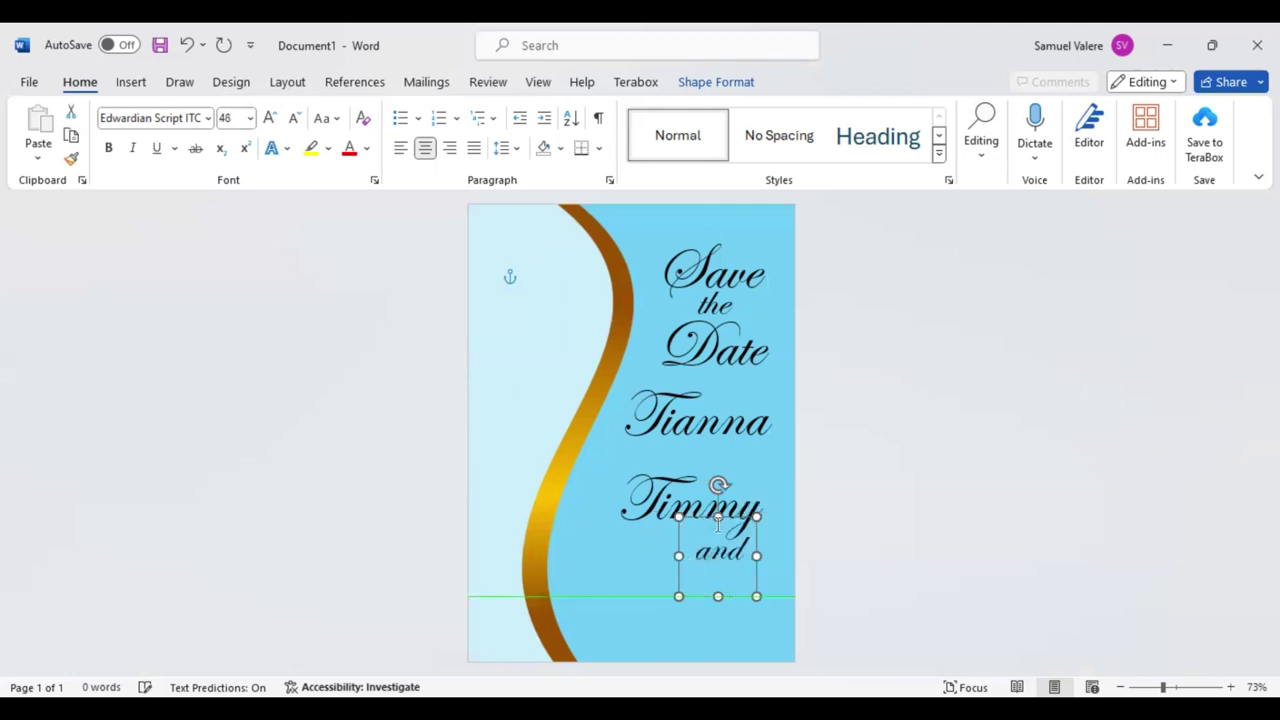
drag(717, 517, 717, 537)
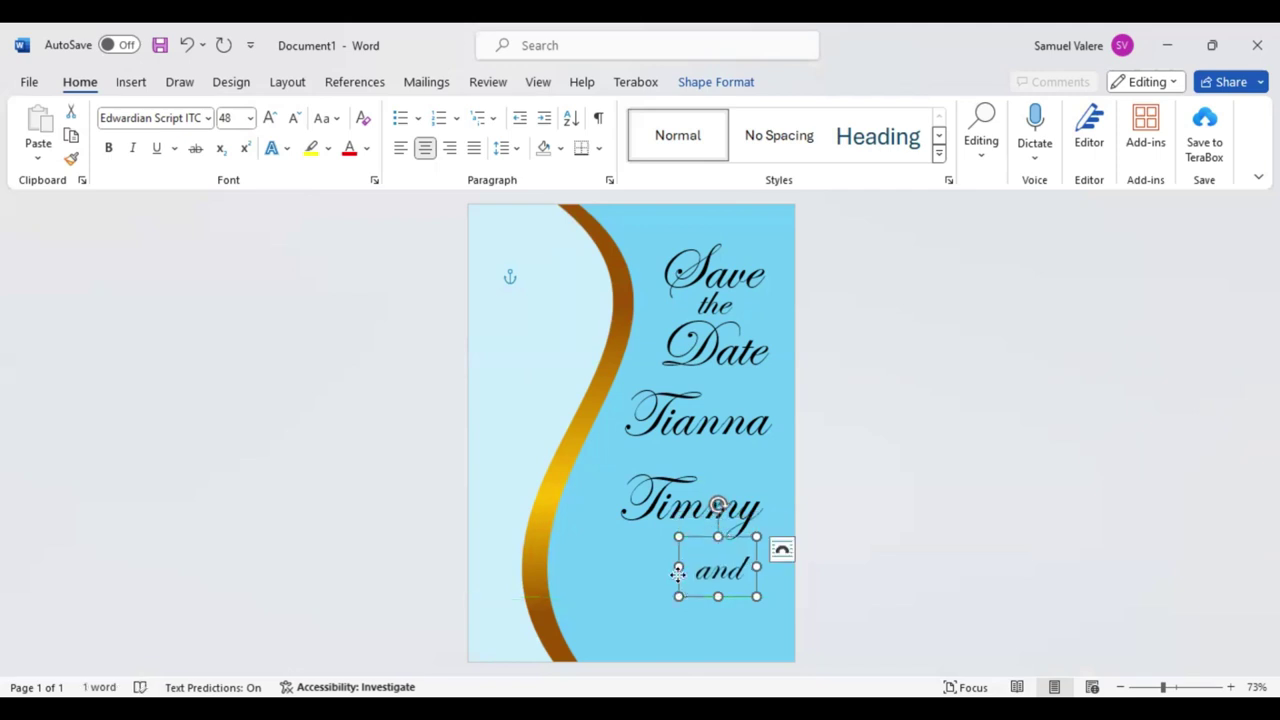
Step: Position the 'and' box centred between Tianna and Timmy
drag(678, 572, 675, 470)
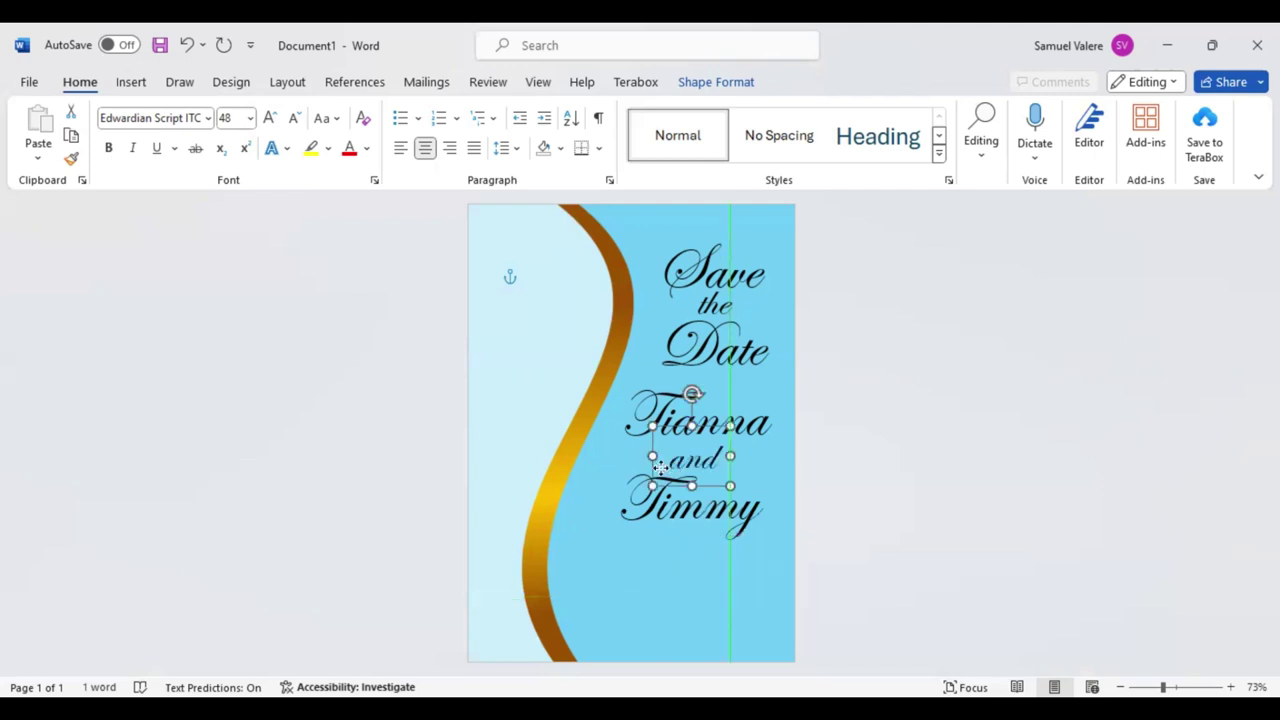
drag(660, 468, 661, 469)
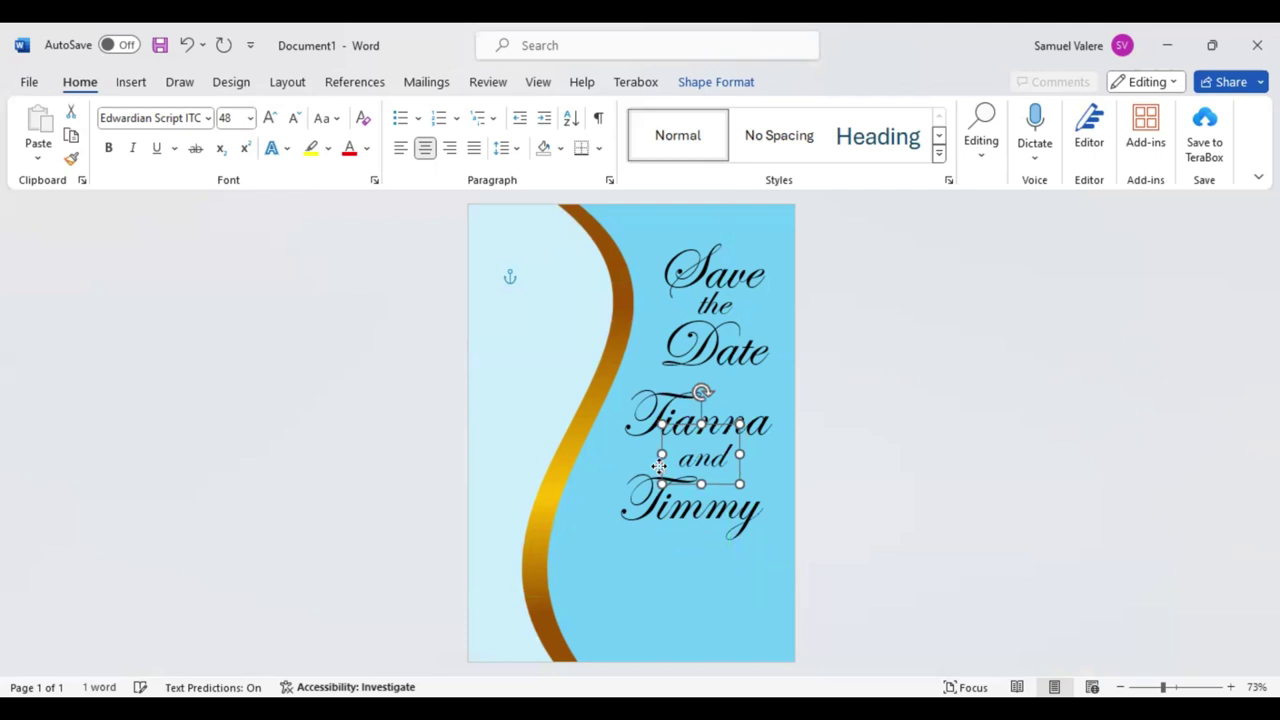
drag(660, 467, 658, 465)
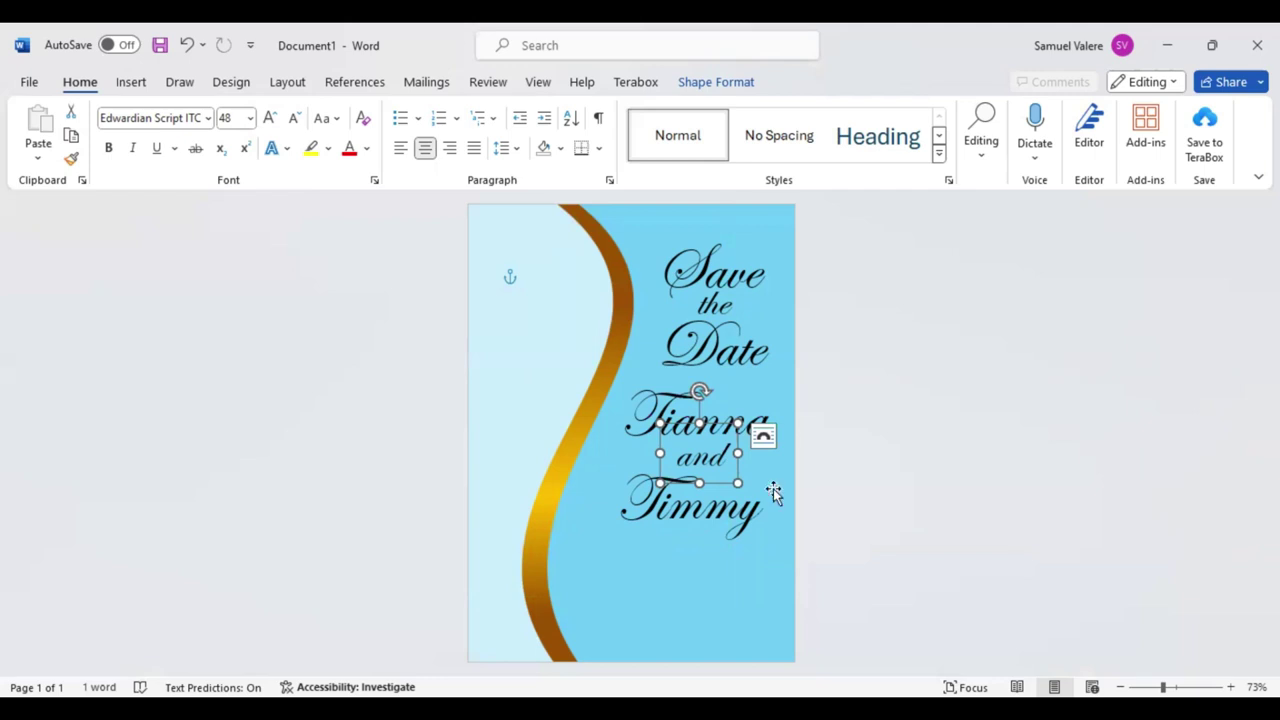
key(Escape)
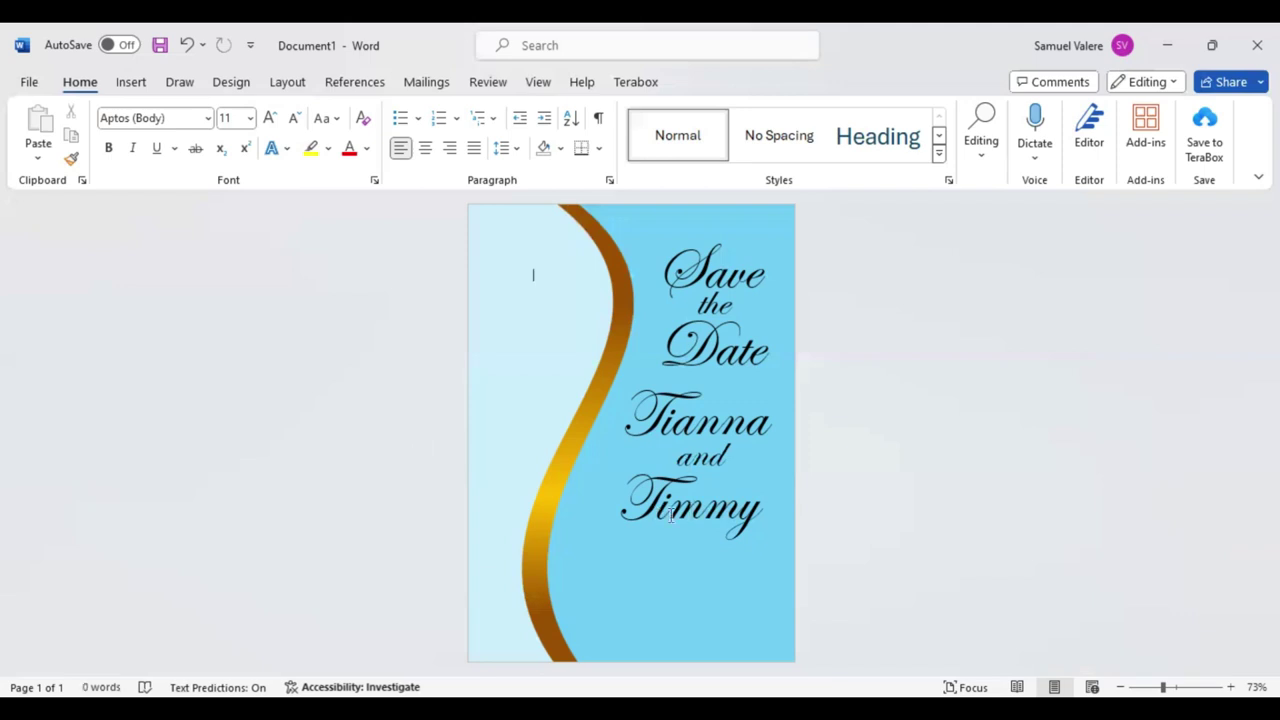
Step: Duplicate the Timmy text box and reduce the copy's font size to 36 pt
click(707, 555)
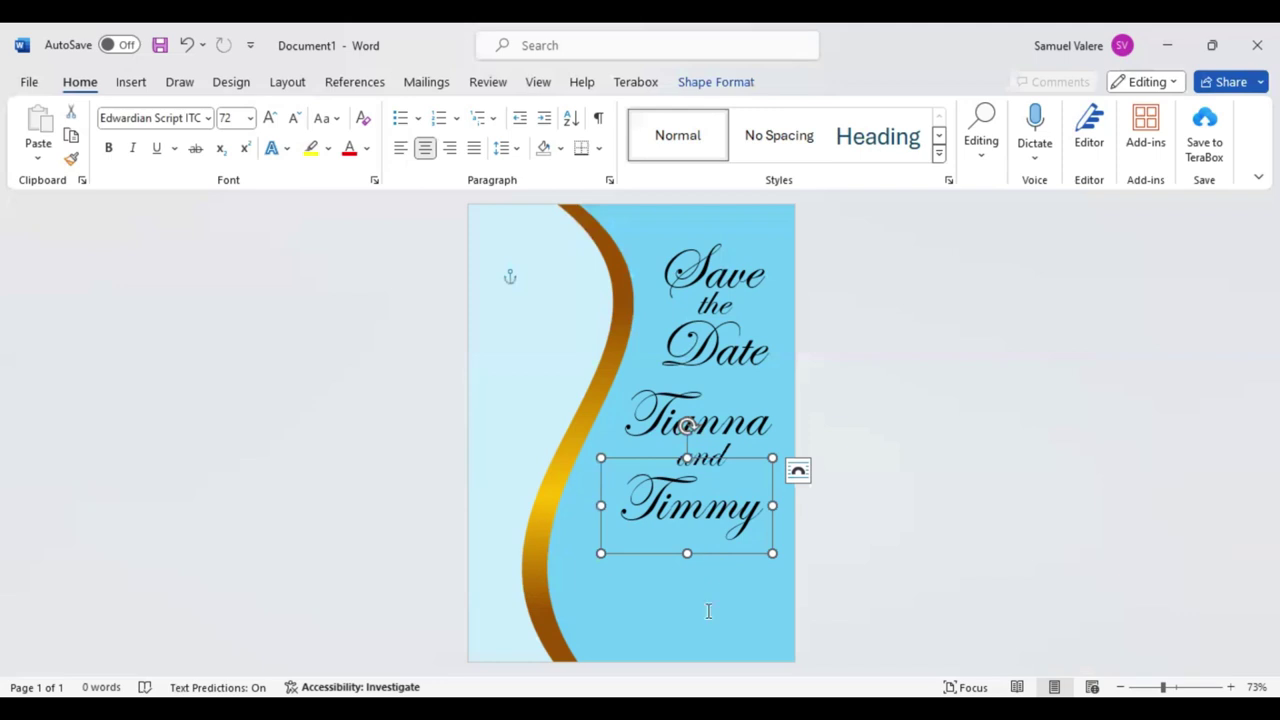
key(ctrl+v)
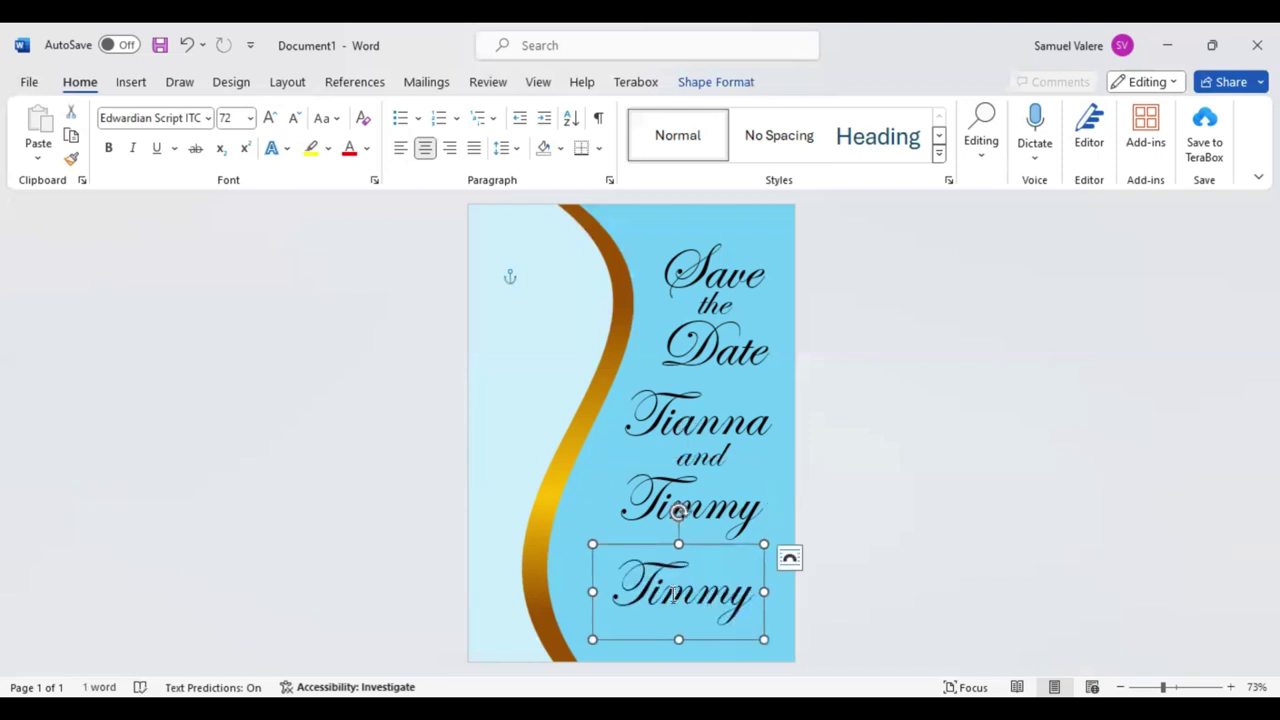
double_click(672, 594)
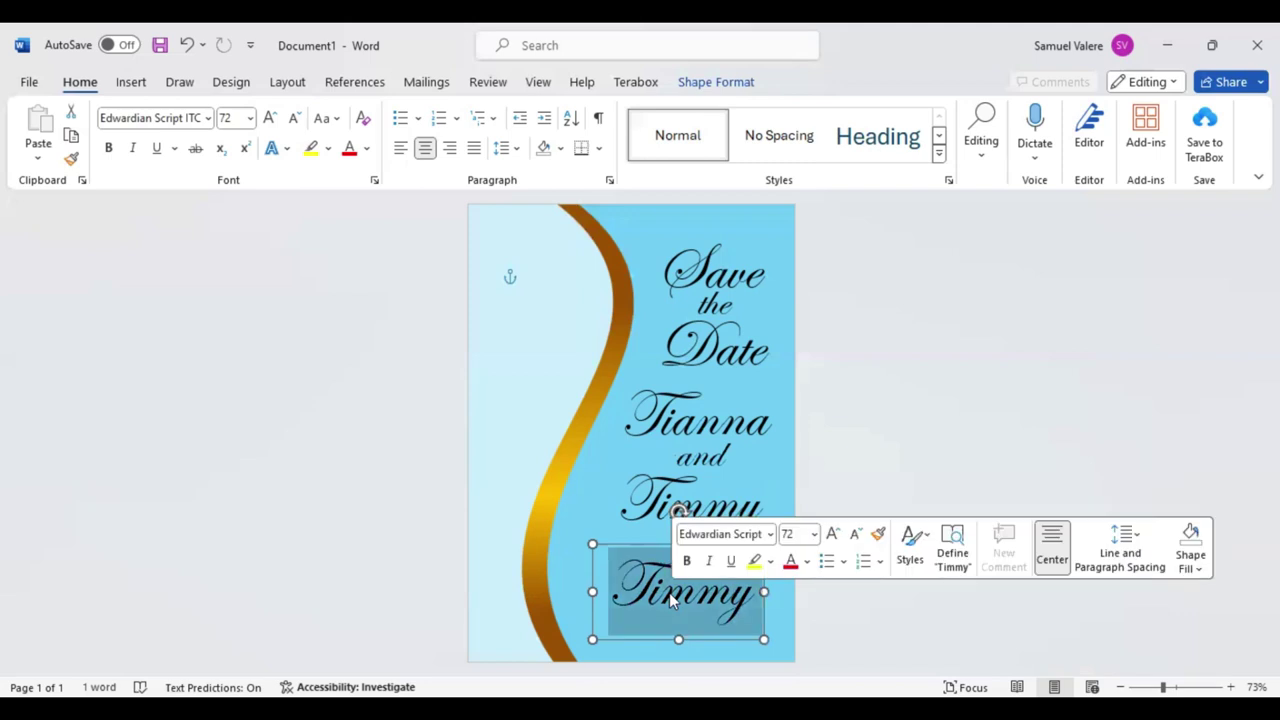
click(856, 535)
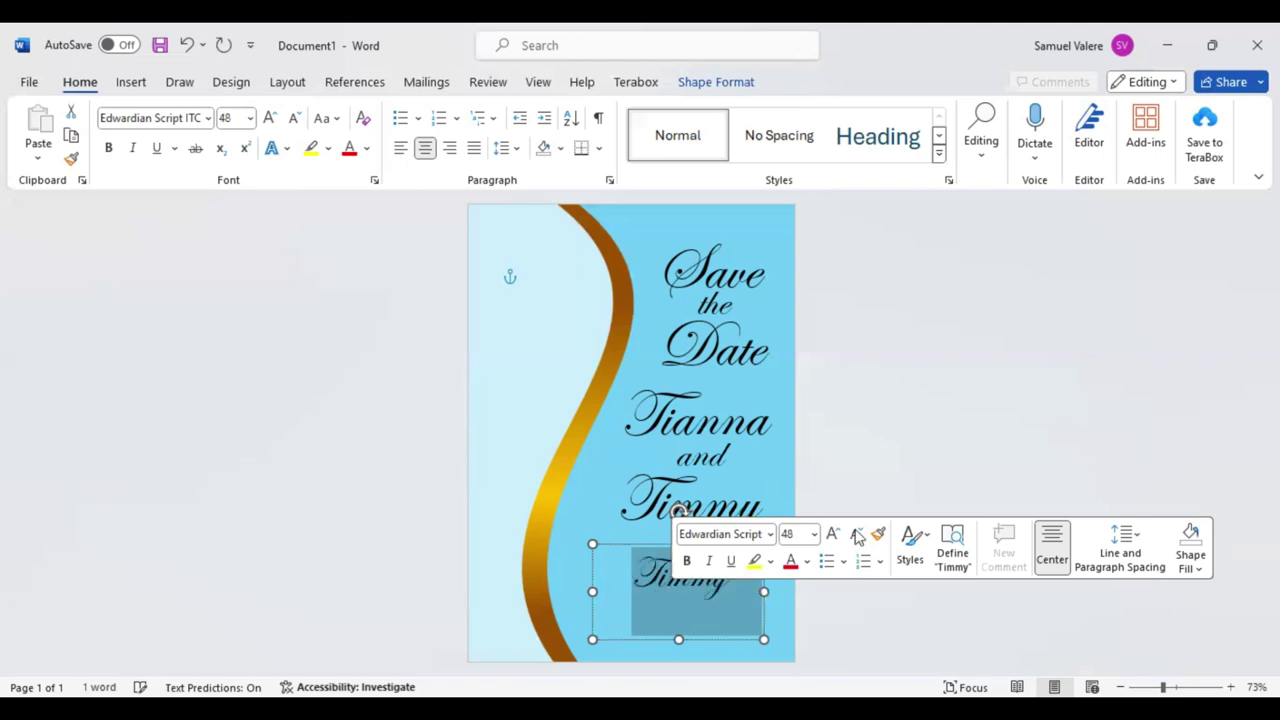
click(856, 535)
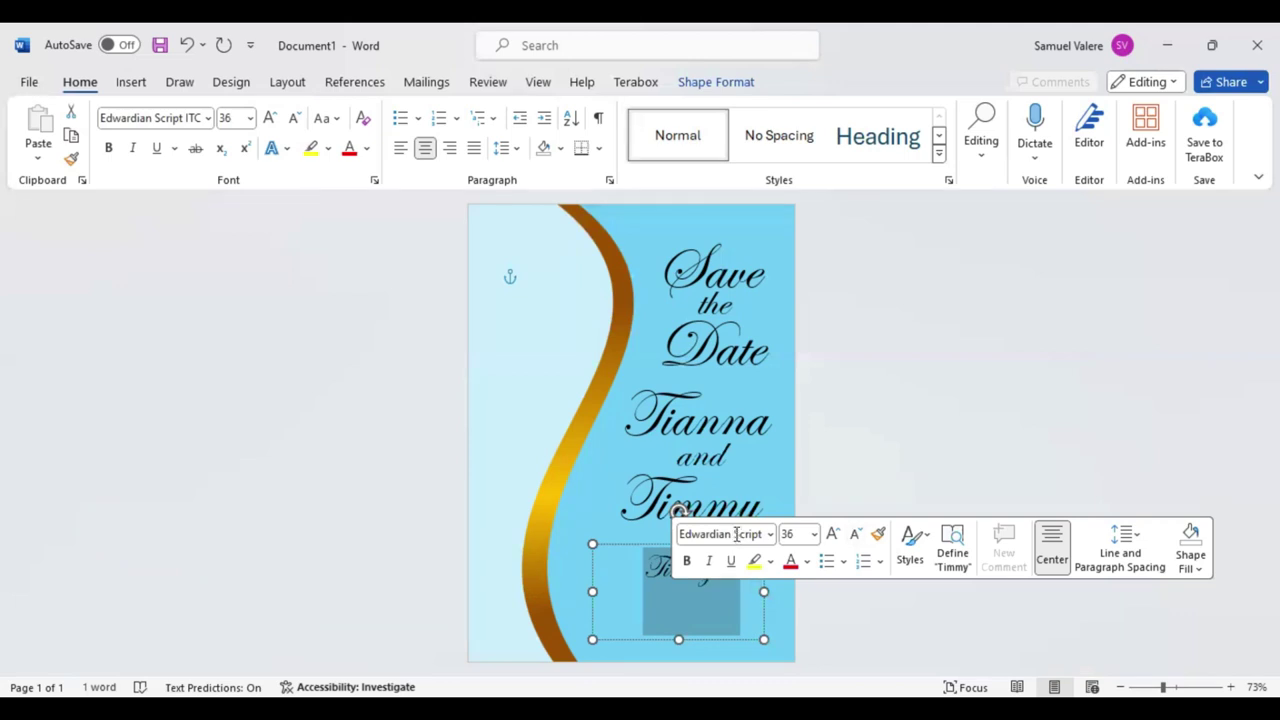
Step: Change the copied text's font to Baskerville Old Face
click(736, 534)
text(Baskerville Old Fa)
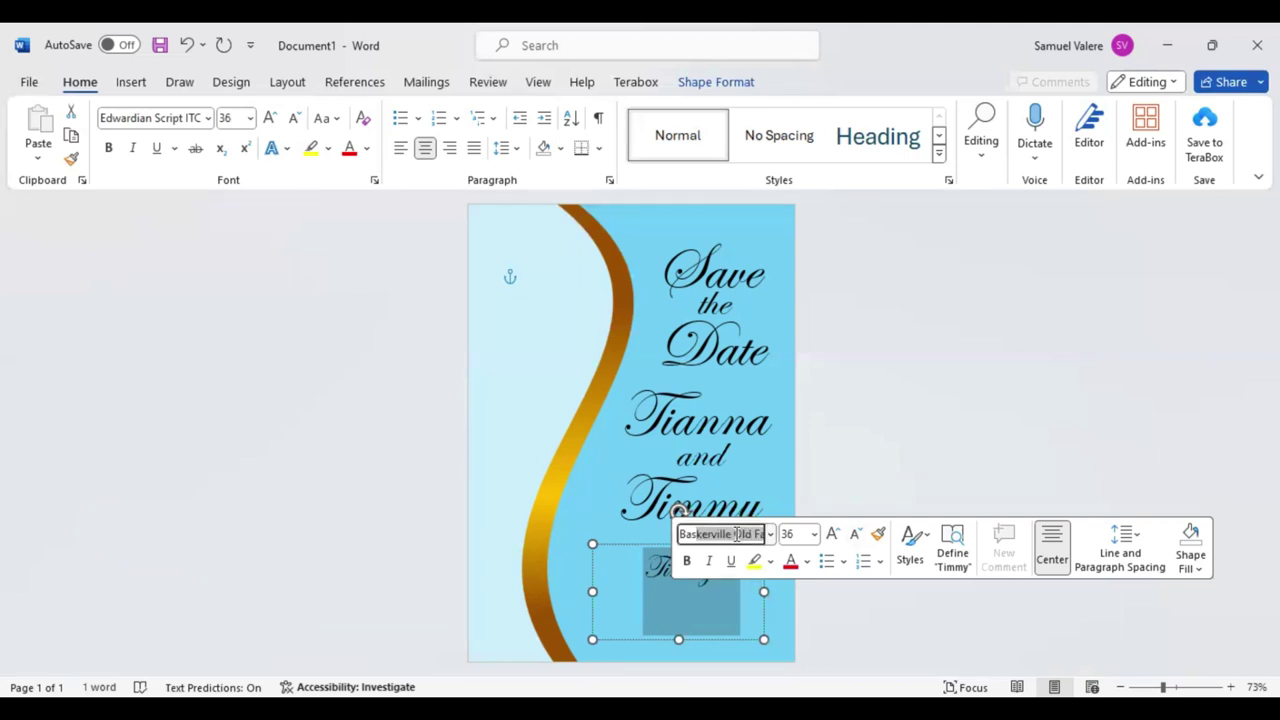
key(Return)
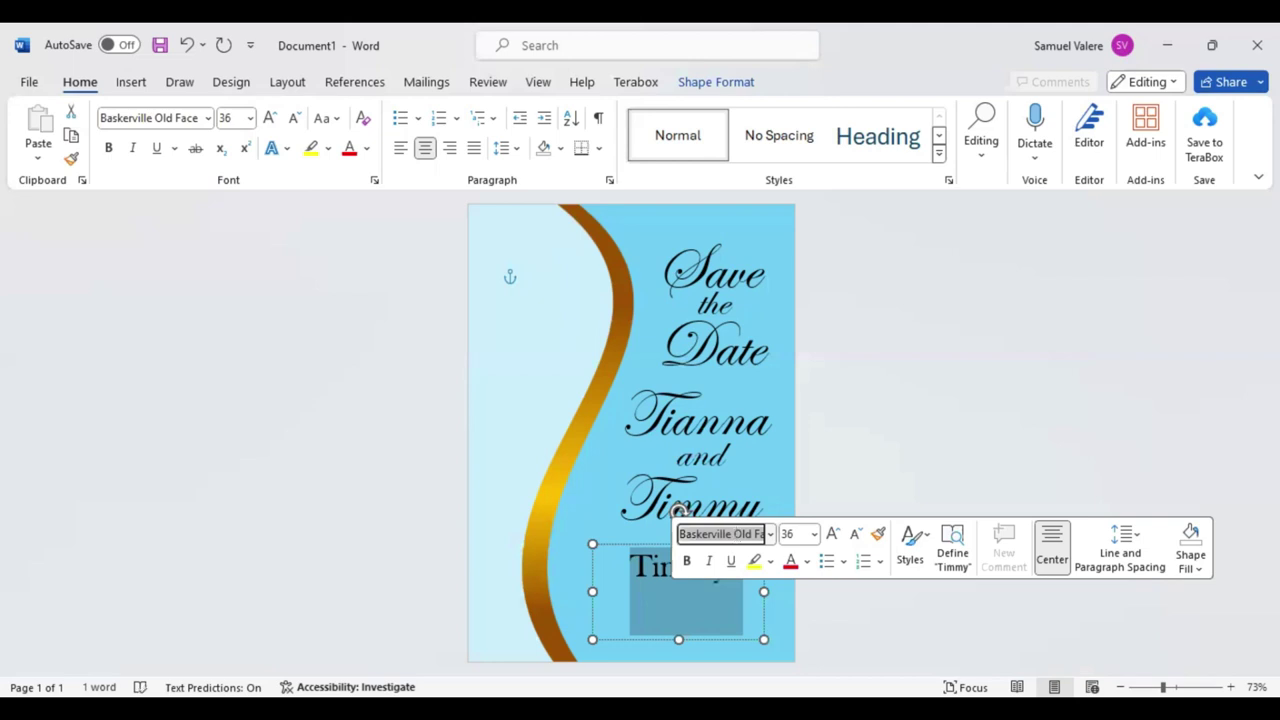
text(Are)
key(BackSpace)
key(BackSpace)
key(BackSpace)
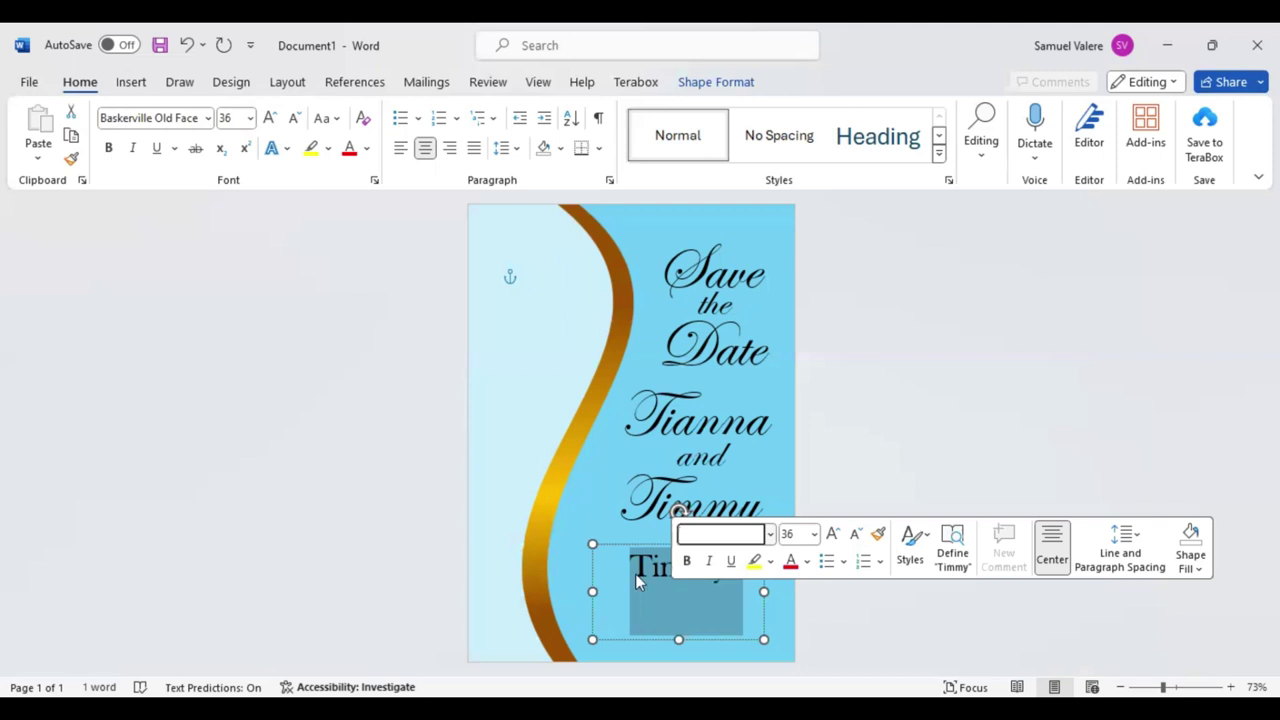
key(Escape)
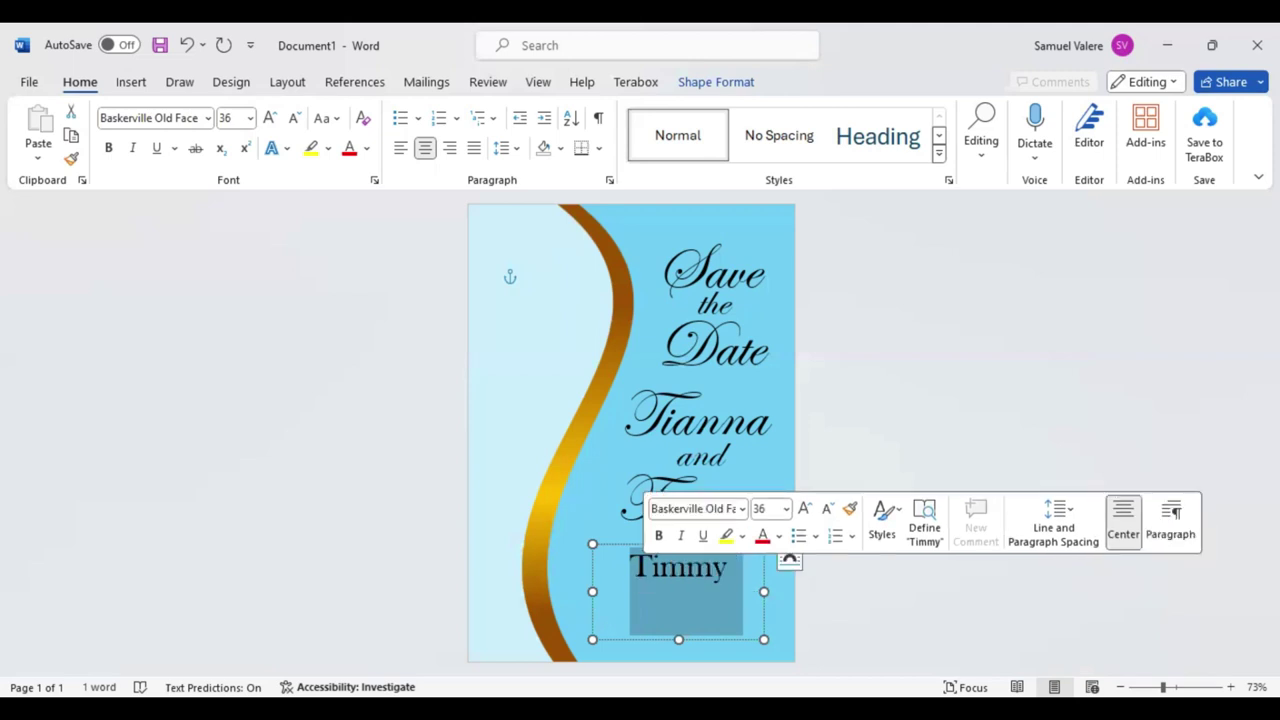
Step: Type 'Are Getting Married', shrink it to 28 pt, and resize the box to one line
text(Are G)
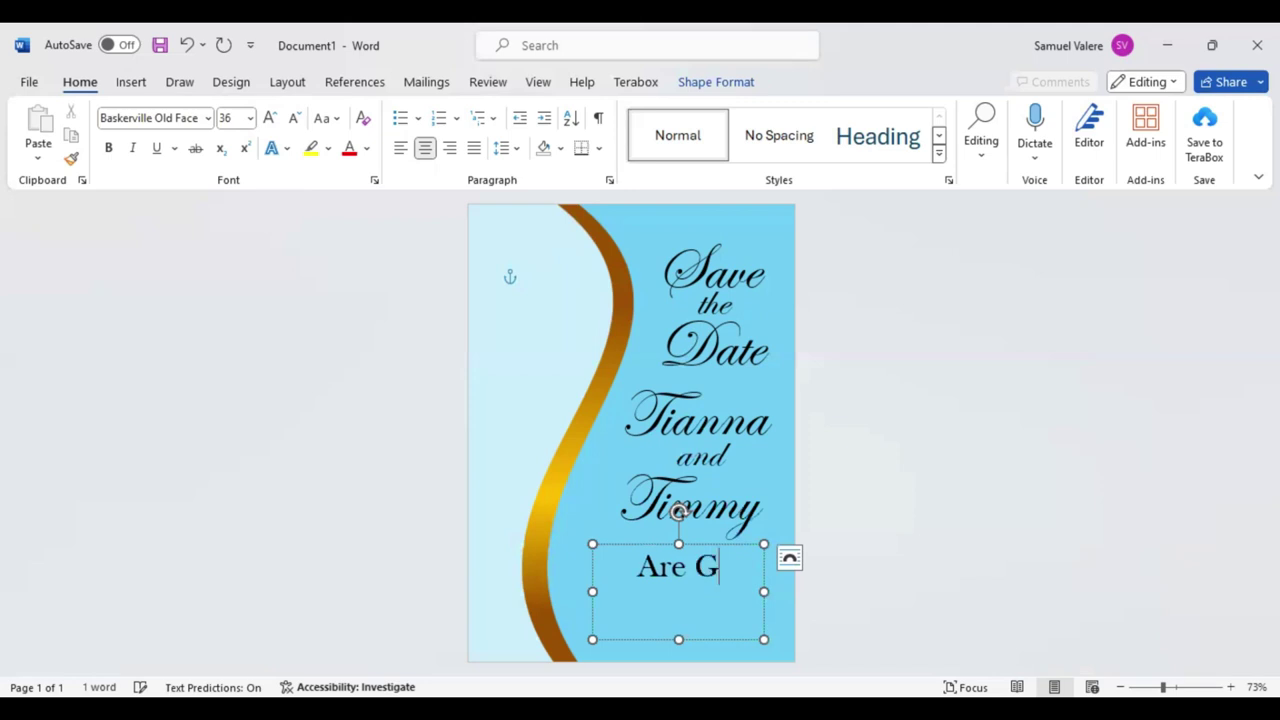
text(ettin)
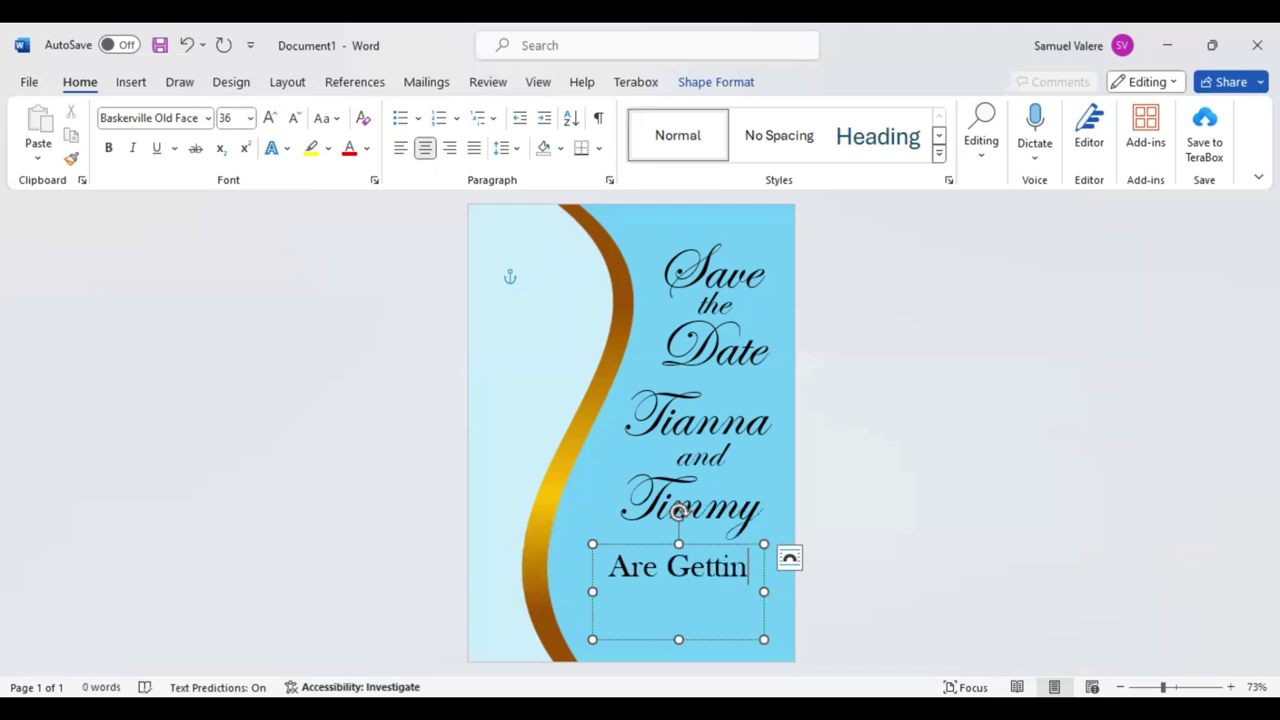
text(g Marrie)
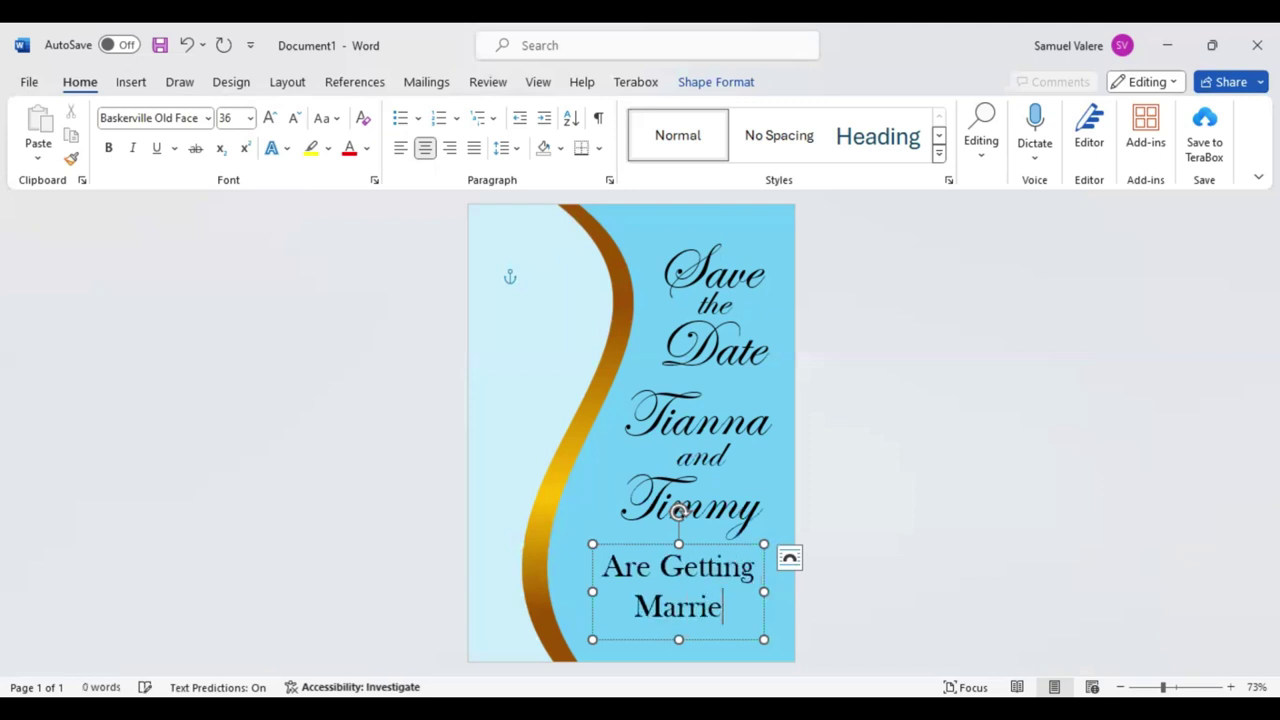
text(d)
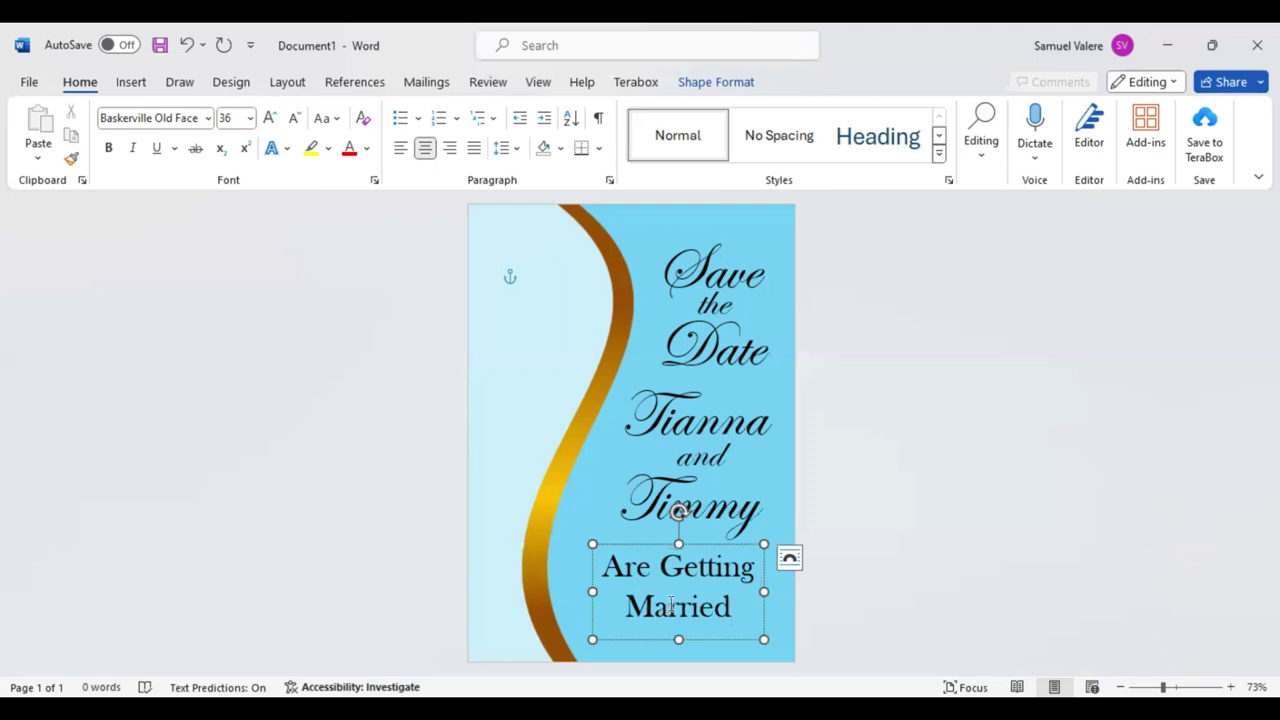
triple_click(686, 557)
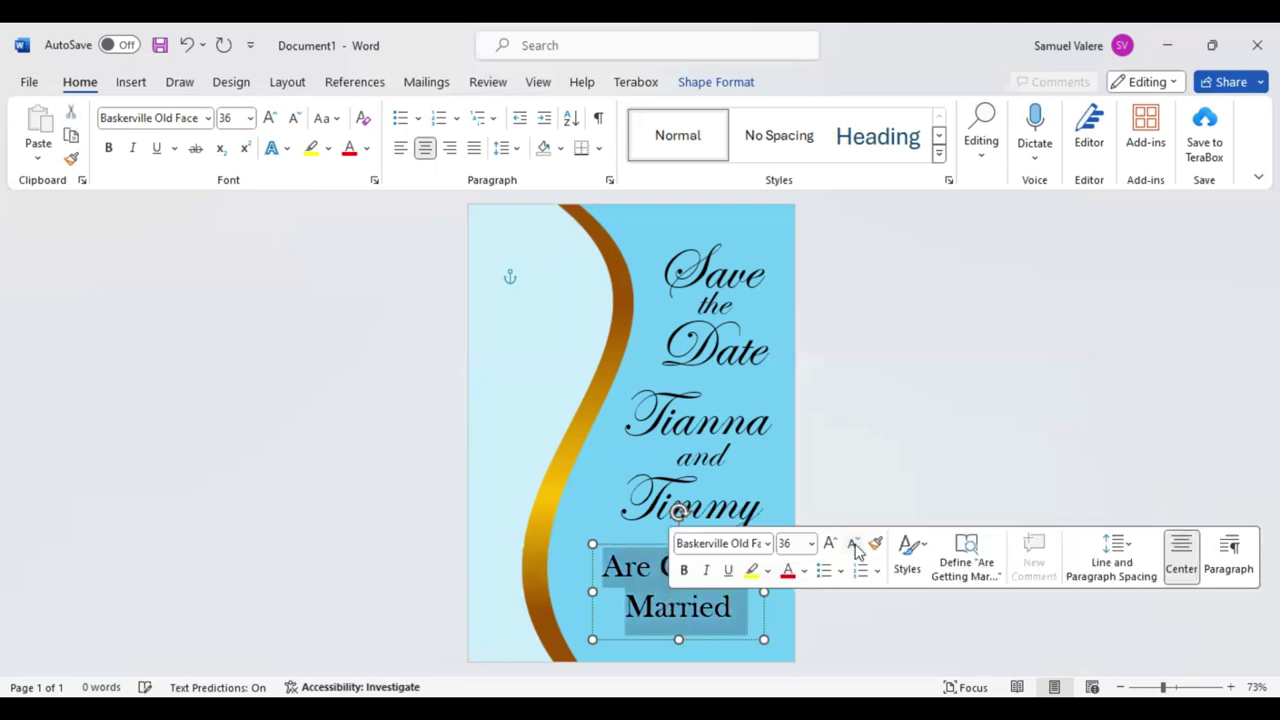
click(855, 545)
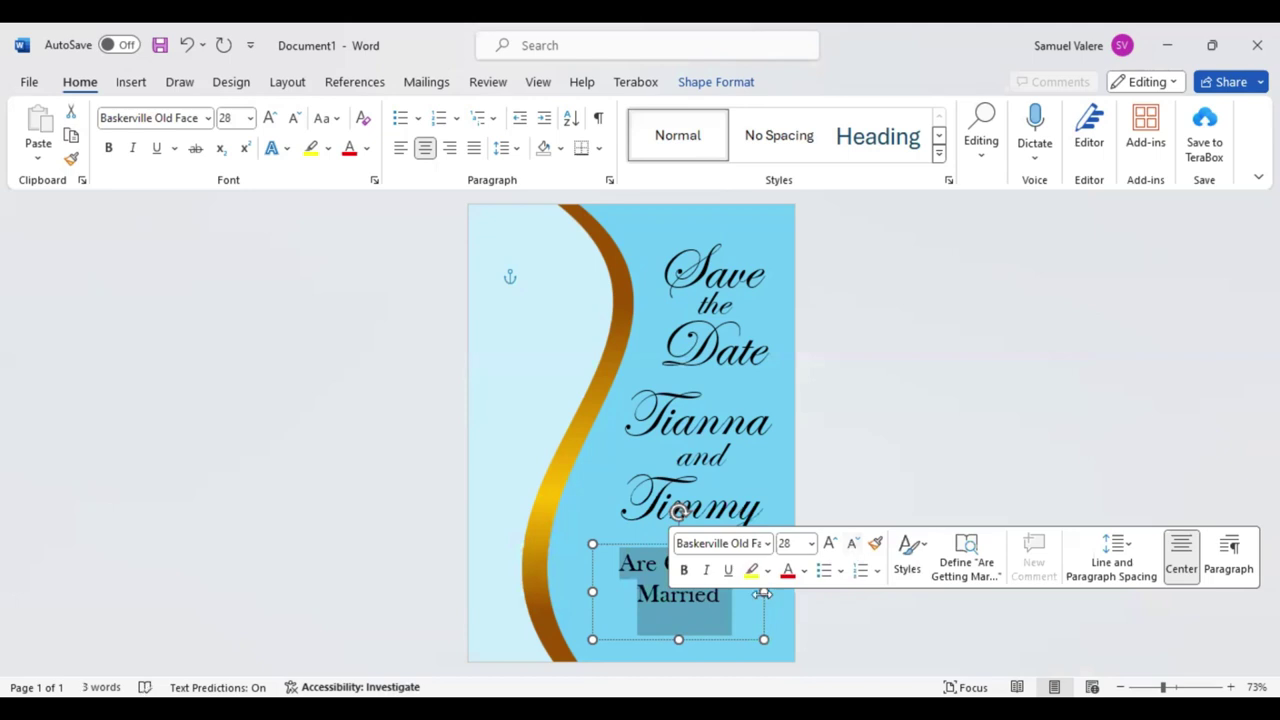
drag(764, 591, 793, 591)
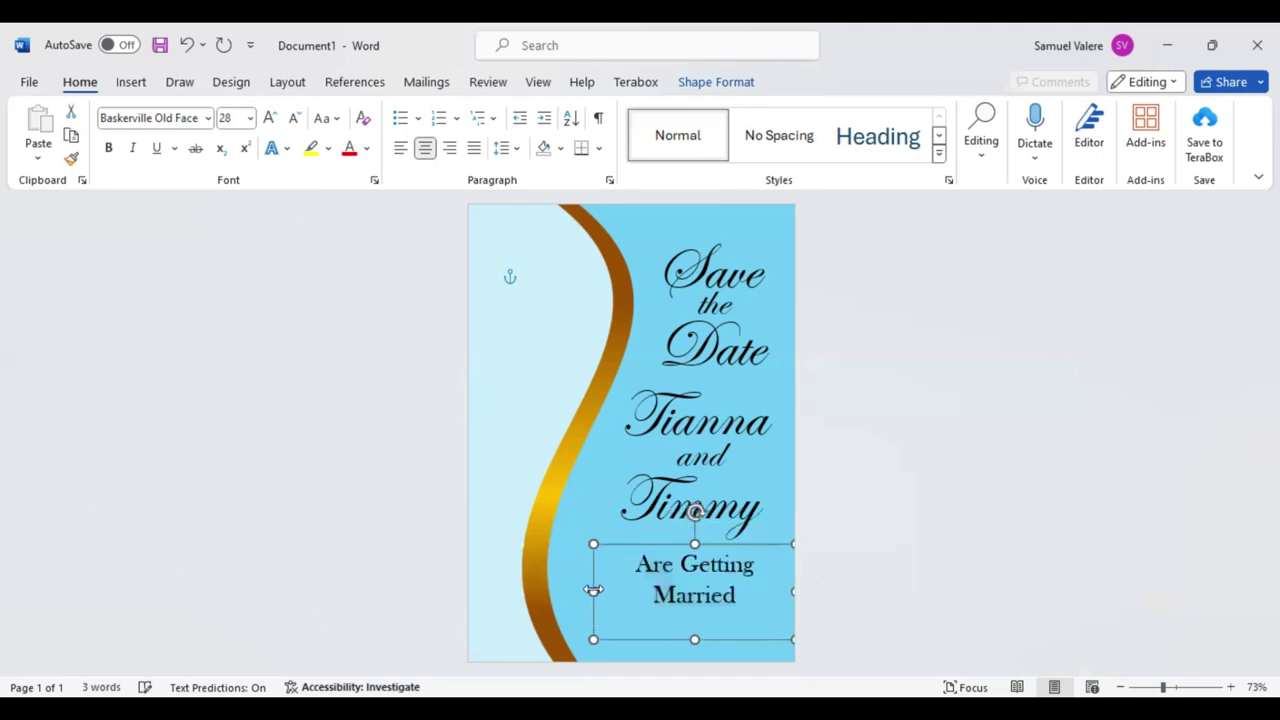
drag(593, 591, 547, 591)
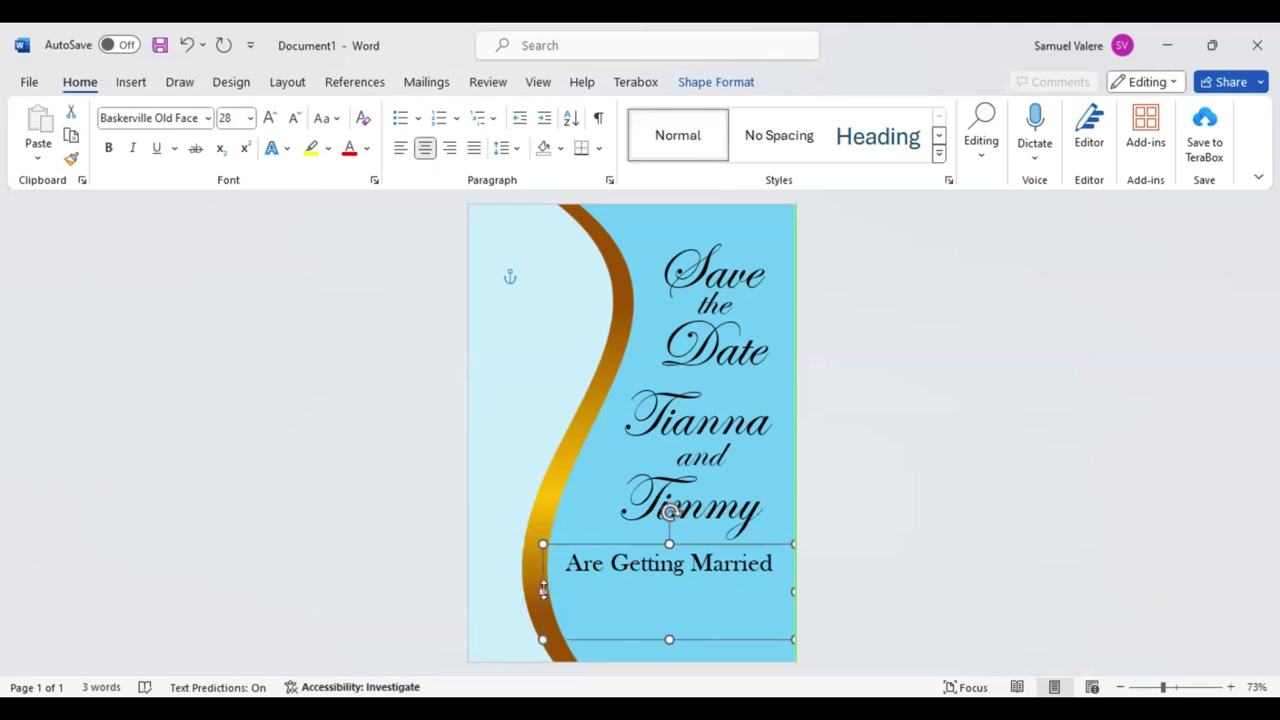
drag(673, 640, 677, 566)
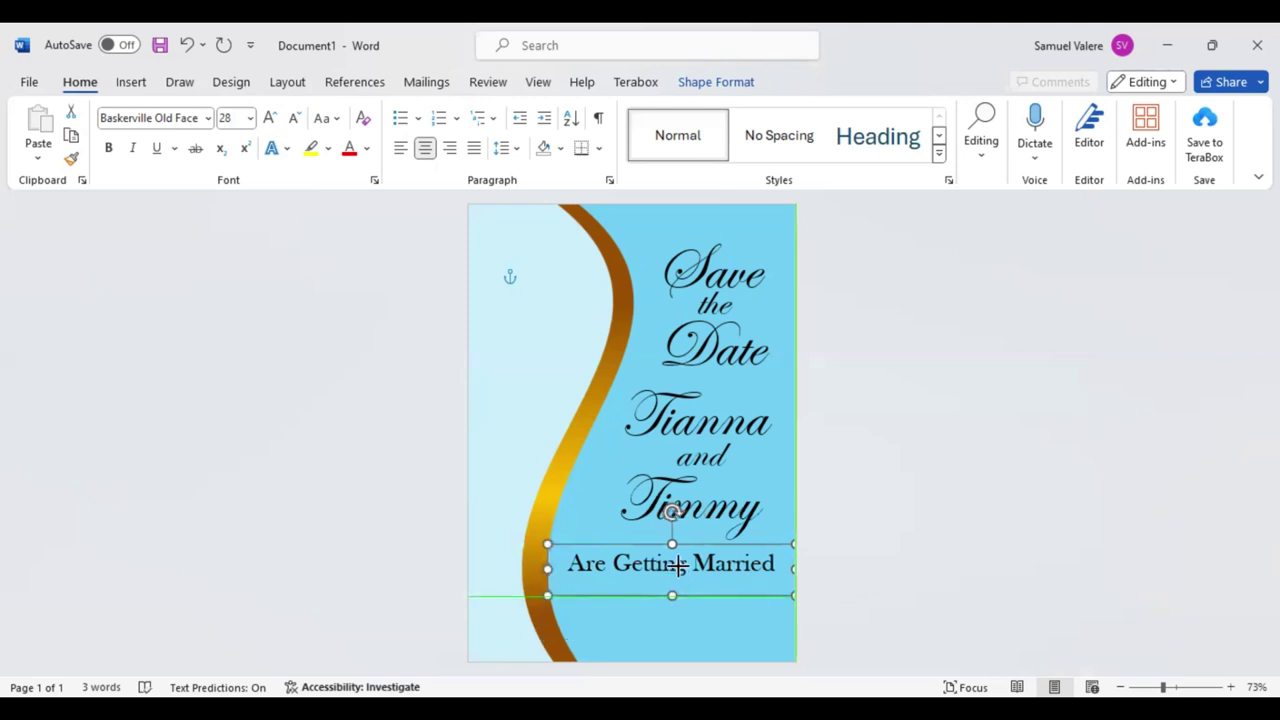
drag(677, 566, 677, 580)
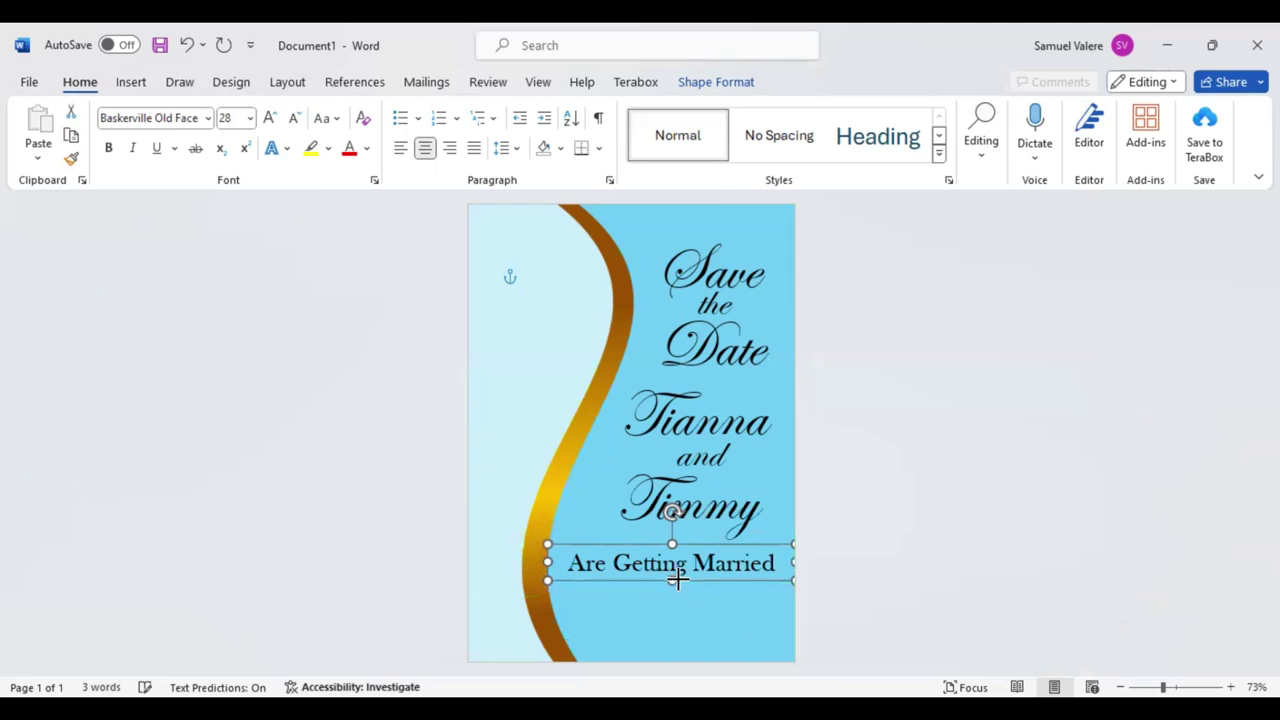
Step: Reduce 'Are Getting Married' step by step down to 18 pt
key(ctrl+a)
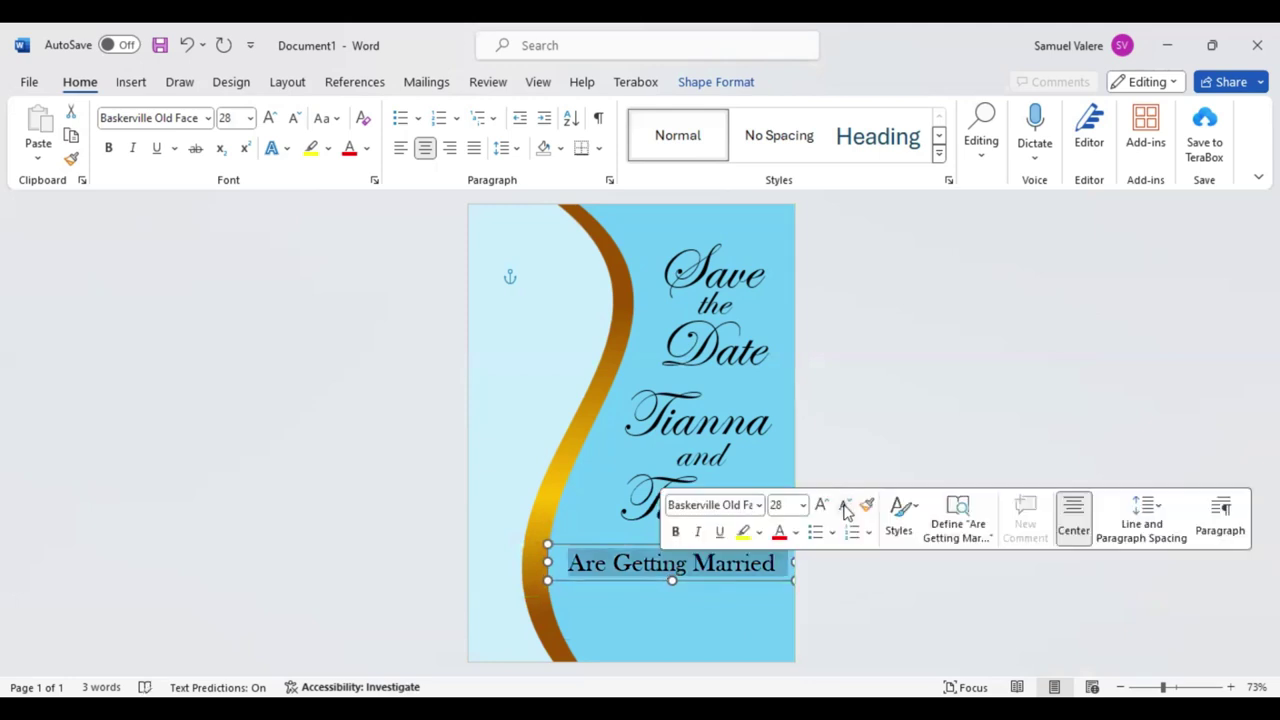
click(845, 507)
click(845, 507)
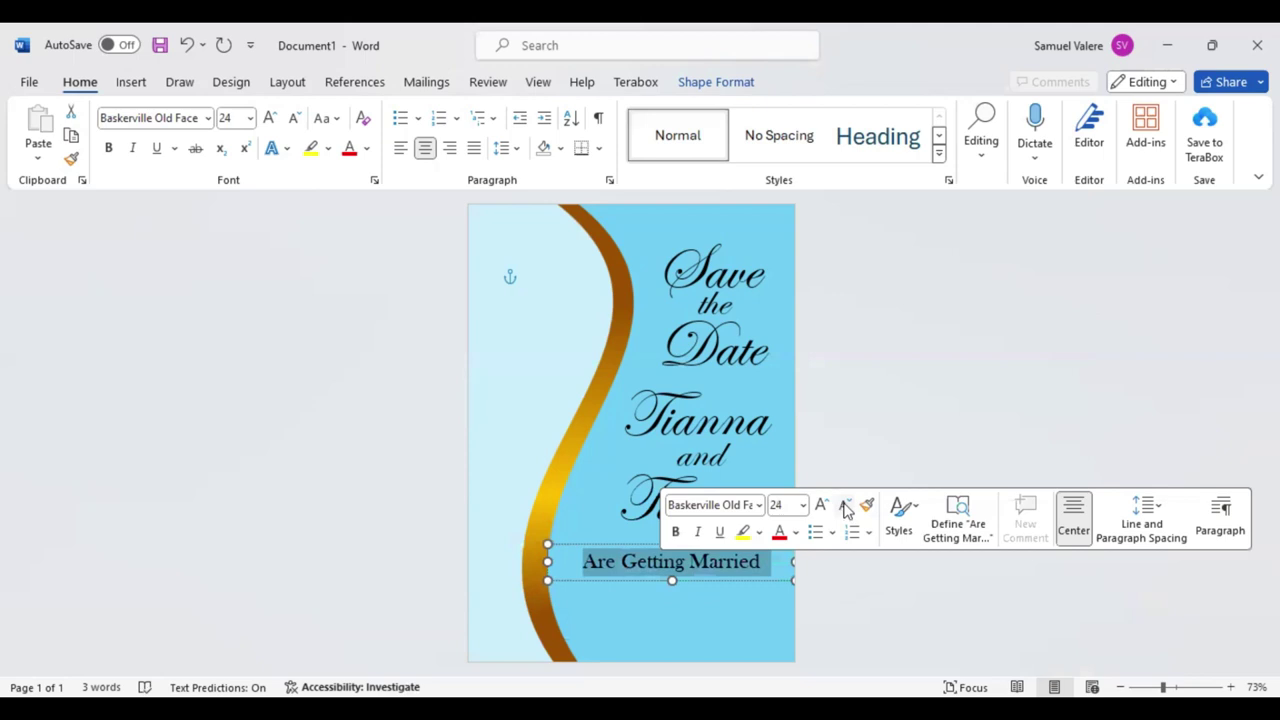
click(845, 507)
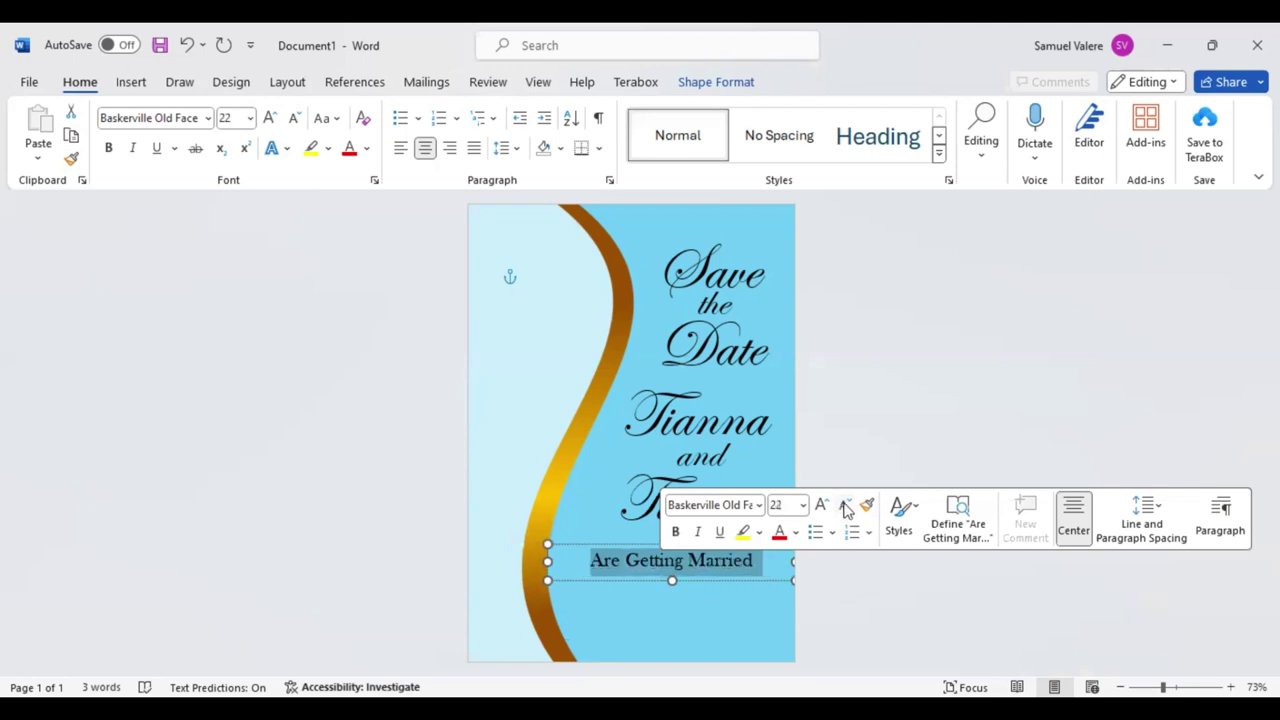
click(845, 507)
click(845, 507)
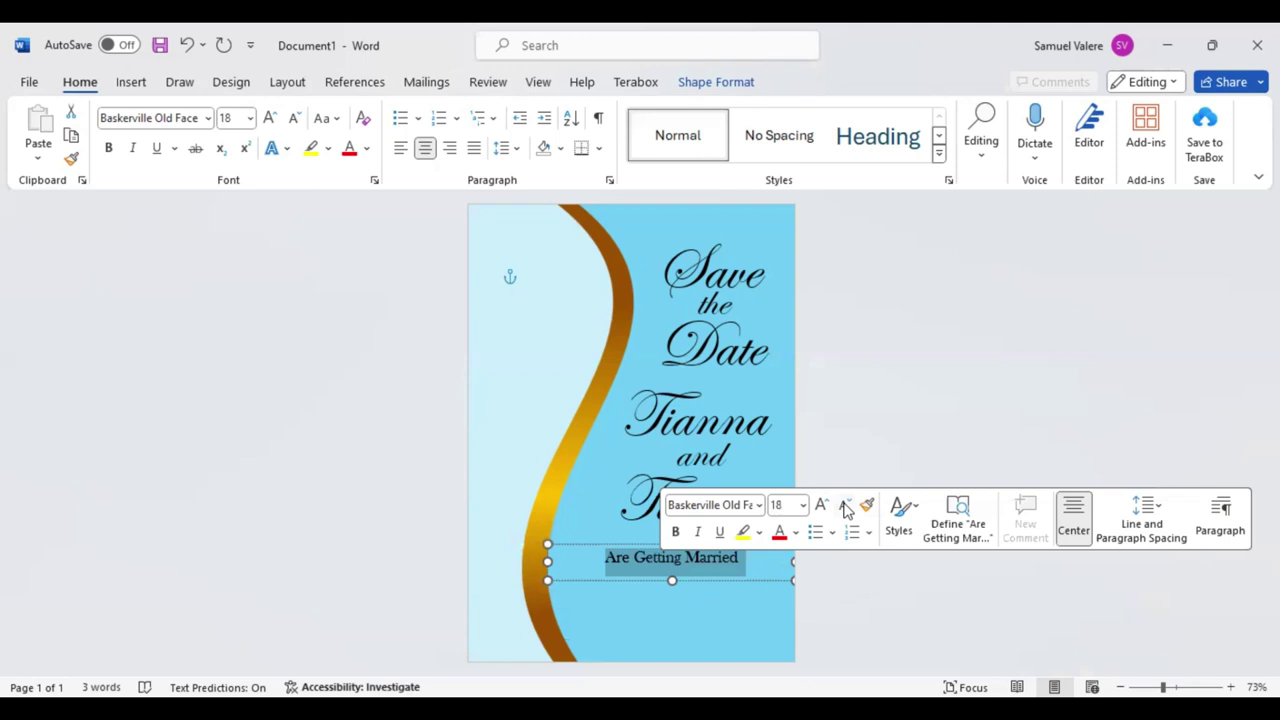
click(678, 560)
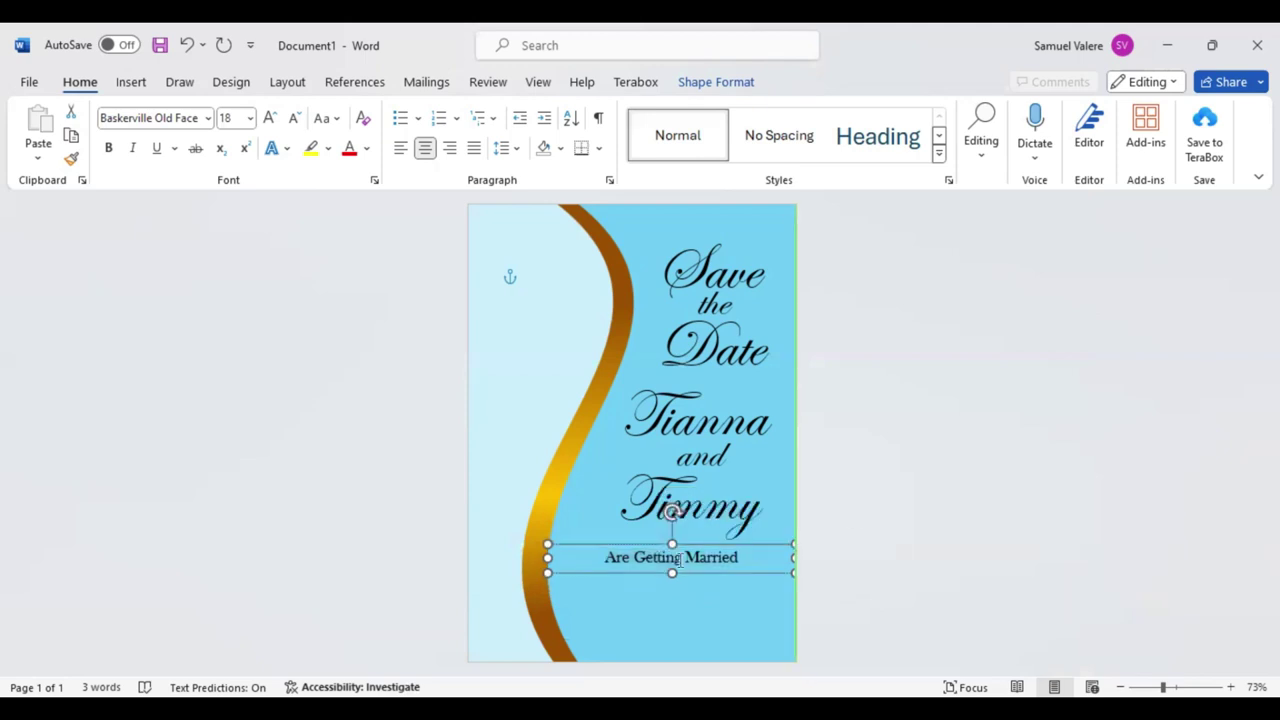
Step: Set the letter spacing of 'Are Getting Married' to Expanded by 4 pt
key(ctrl+a)
click(375, 180)
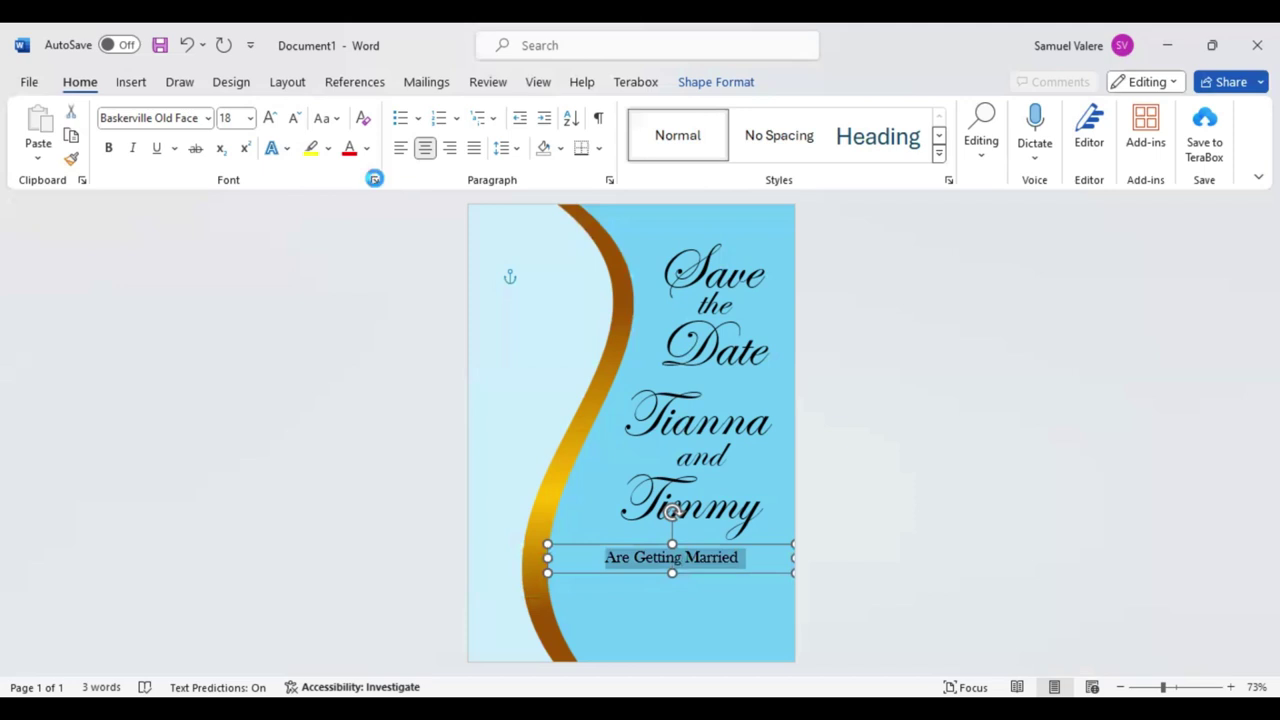
key(ctrl+d)
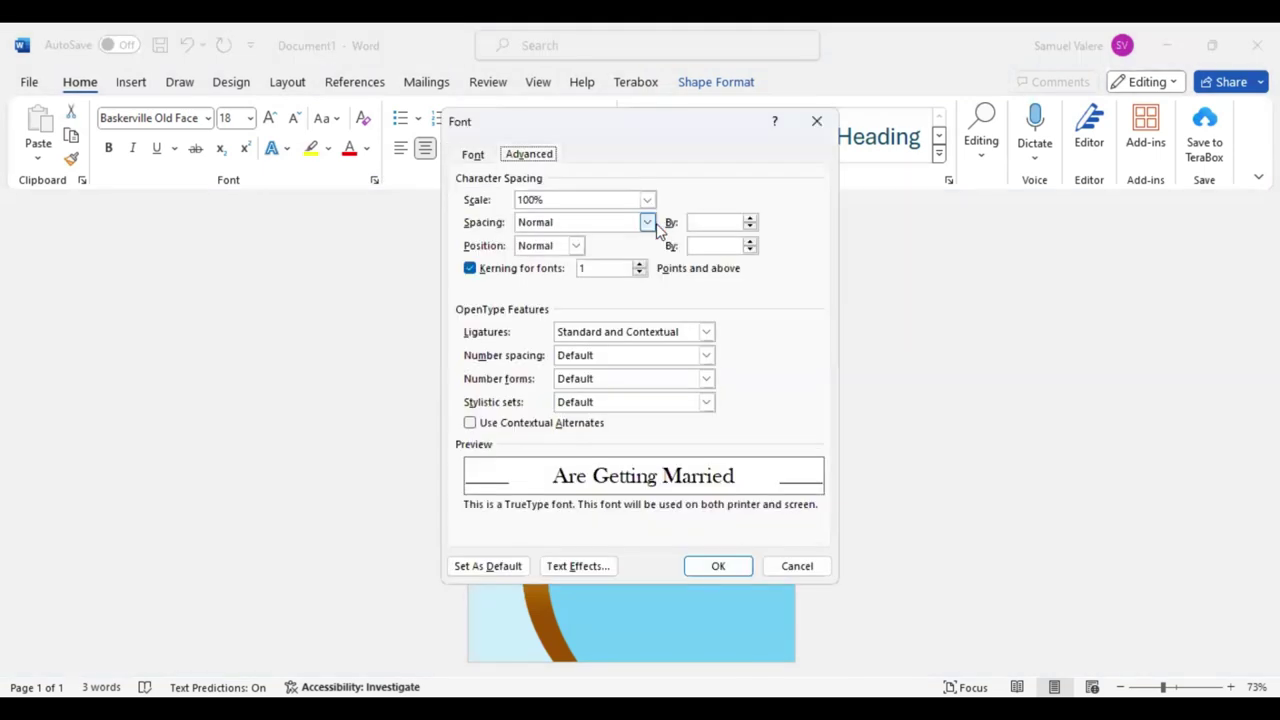
click(652, 224)
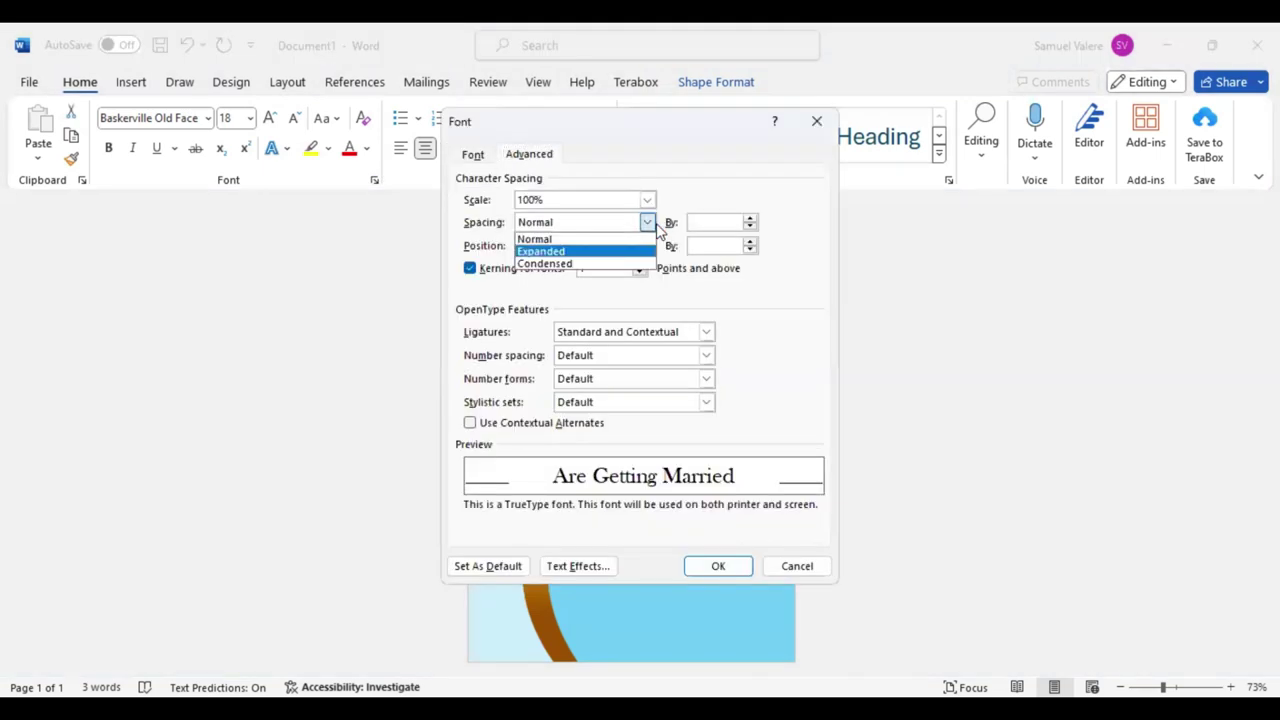
key(Return)
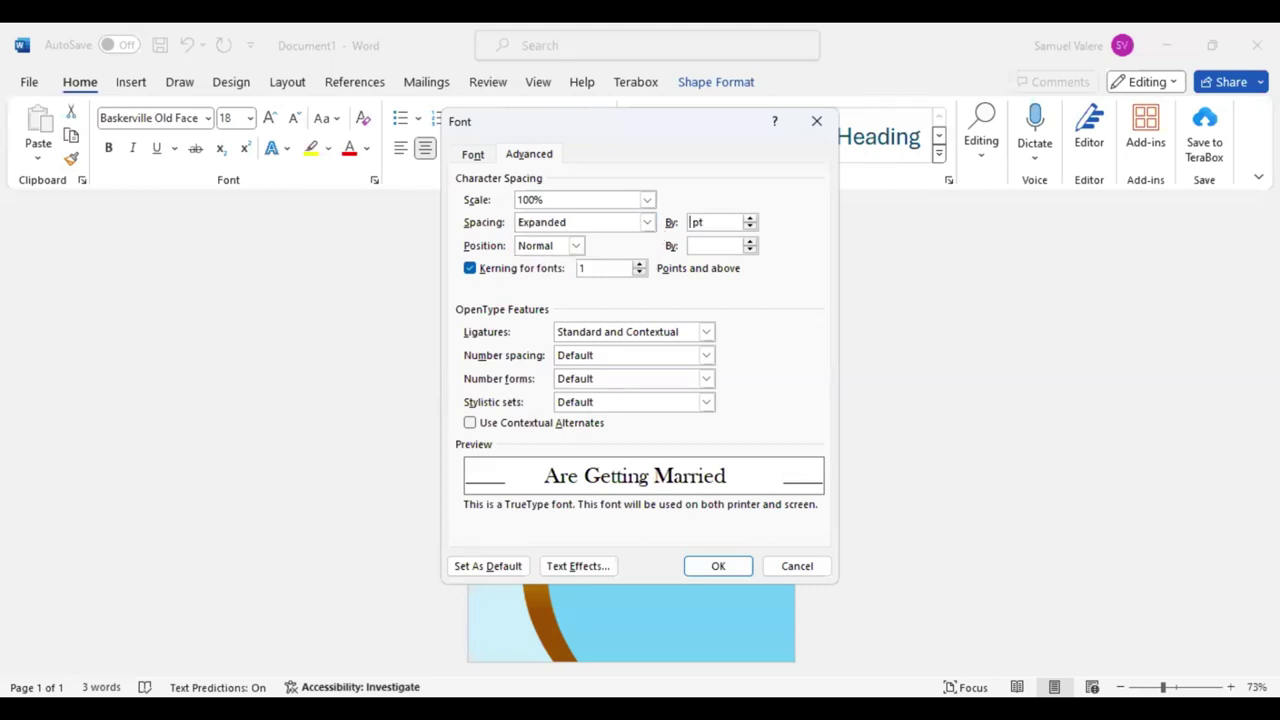
key(Return)
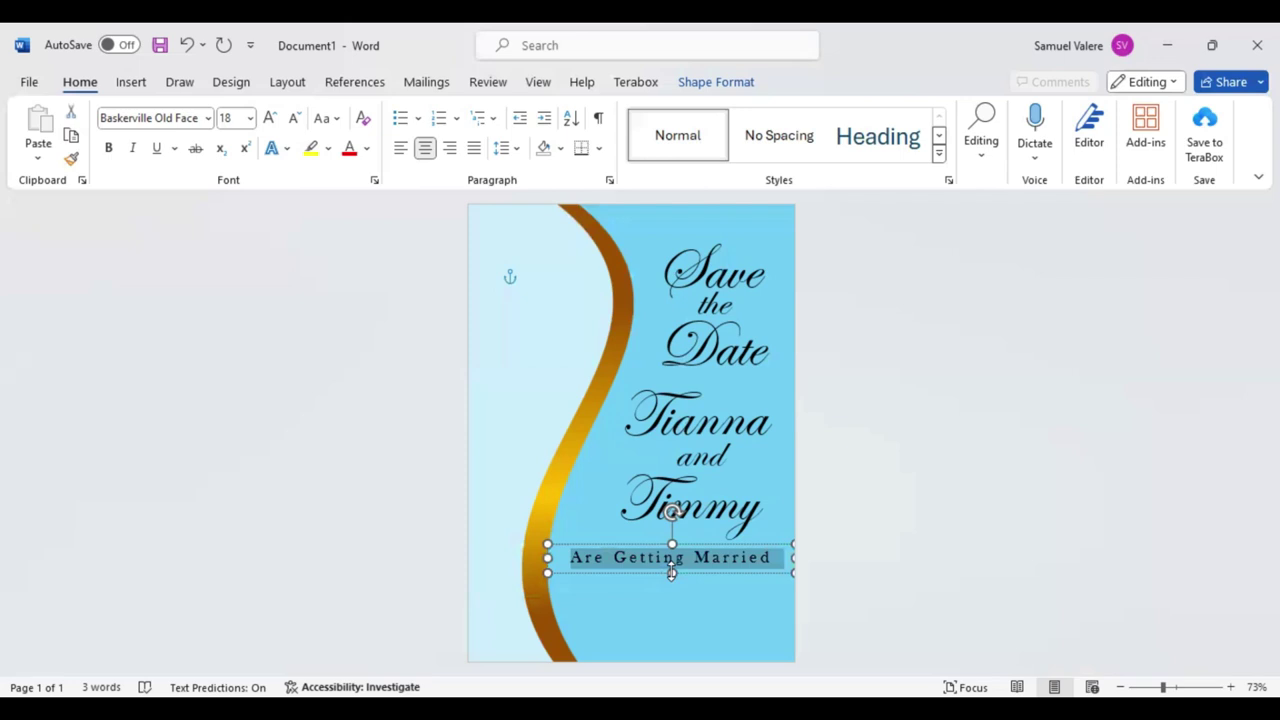
Step: Nudge the line up slightly and place a copy of it just below
click(672, 573)
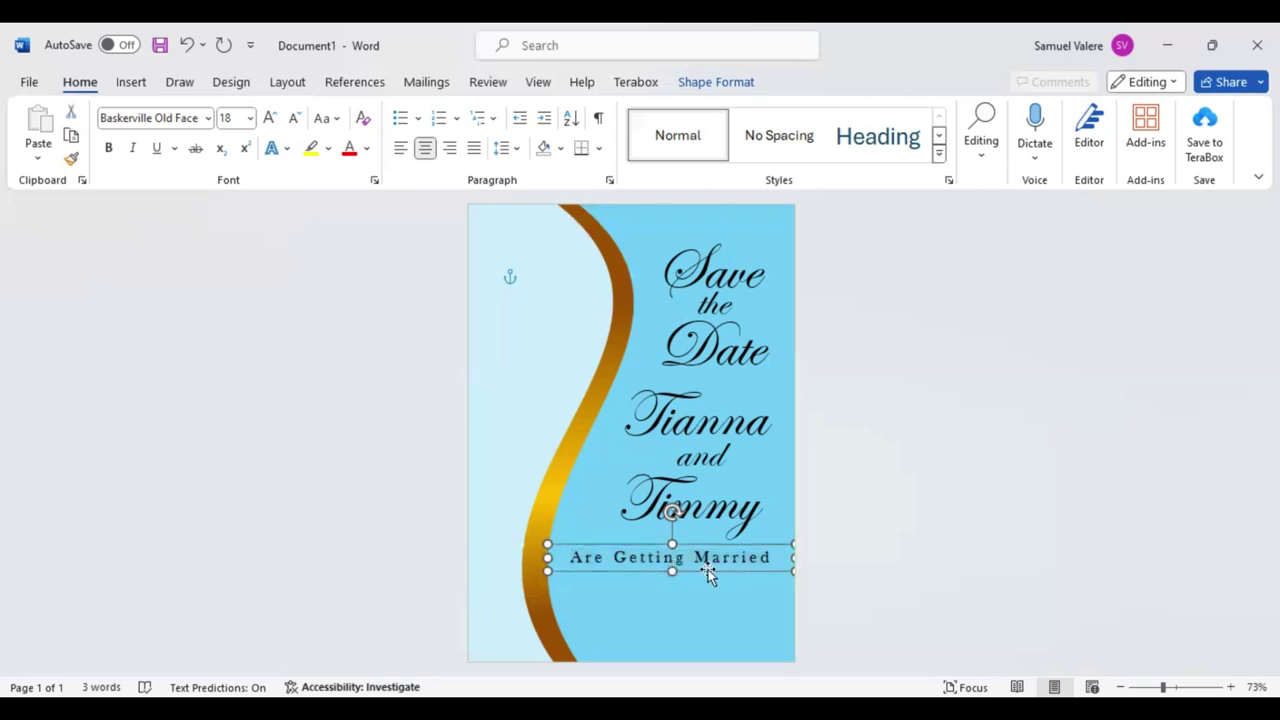
drag(707, 573, 705, 569)
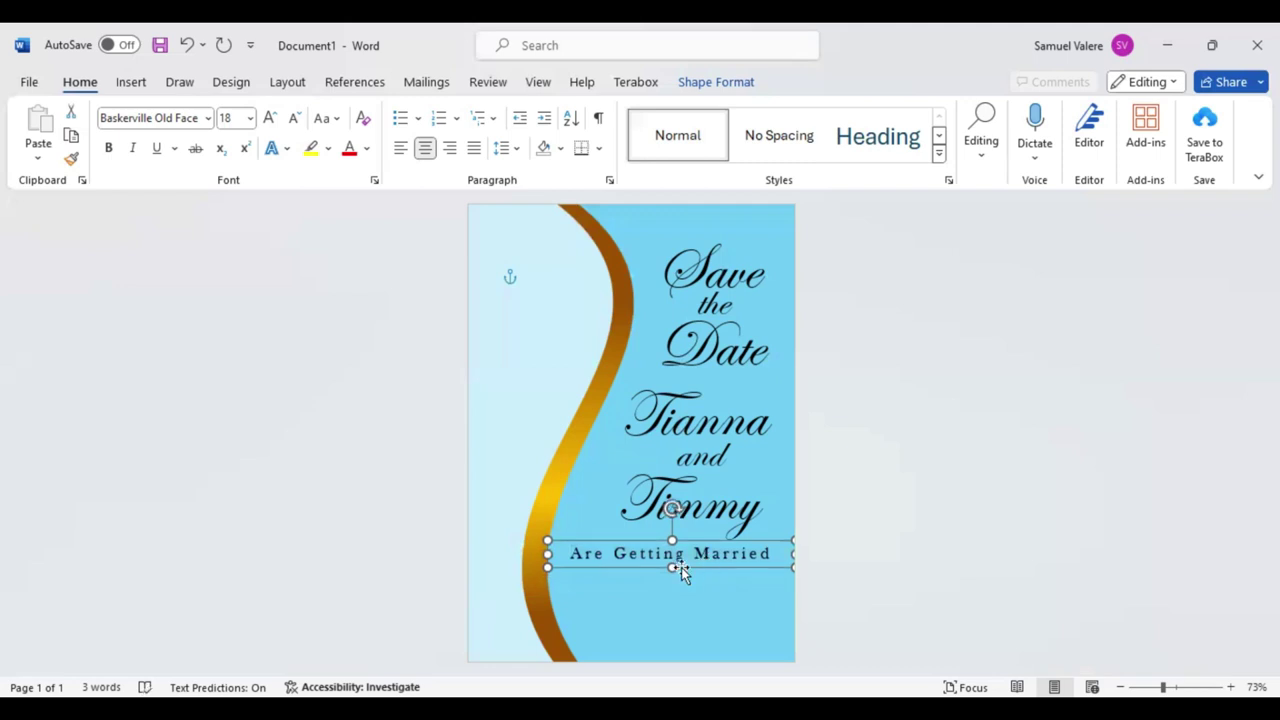
ctrl+drag(681, 567, 683, 595)
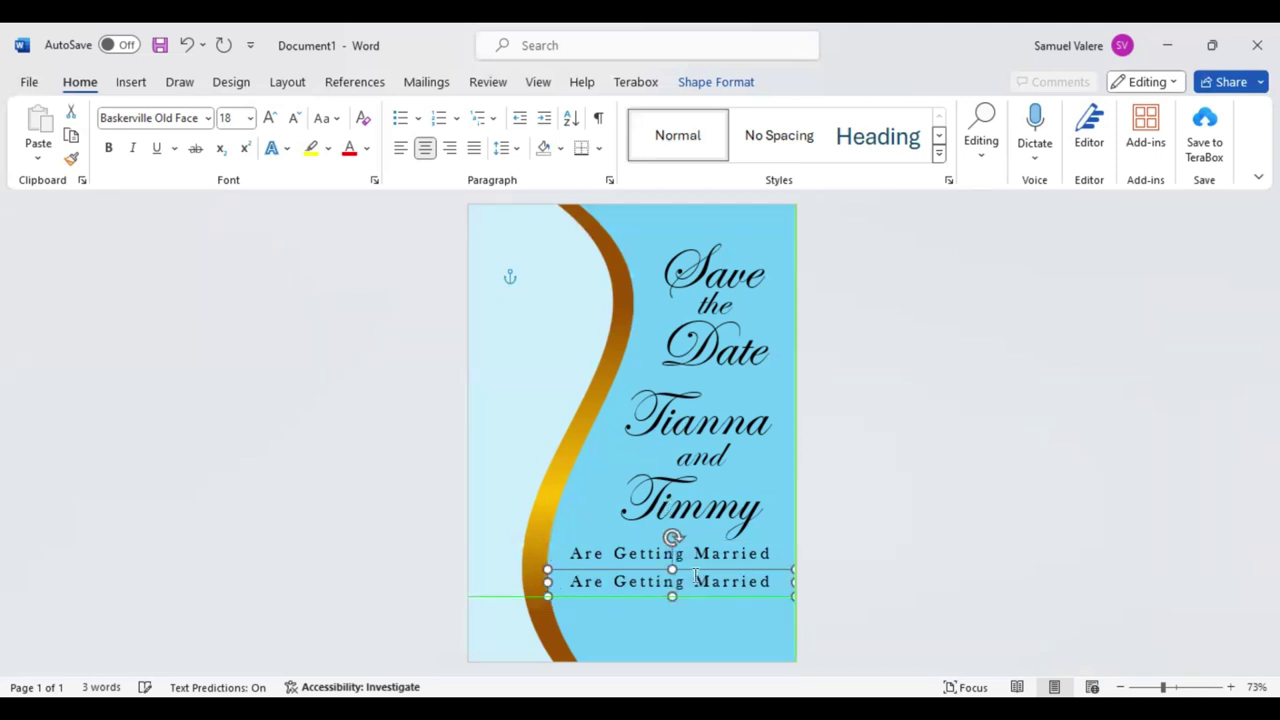
Step: Reset the copied line's letter spacing to Normal
double_click(696, 578)
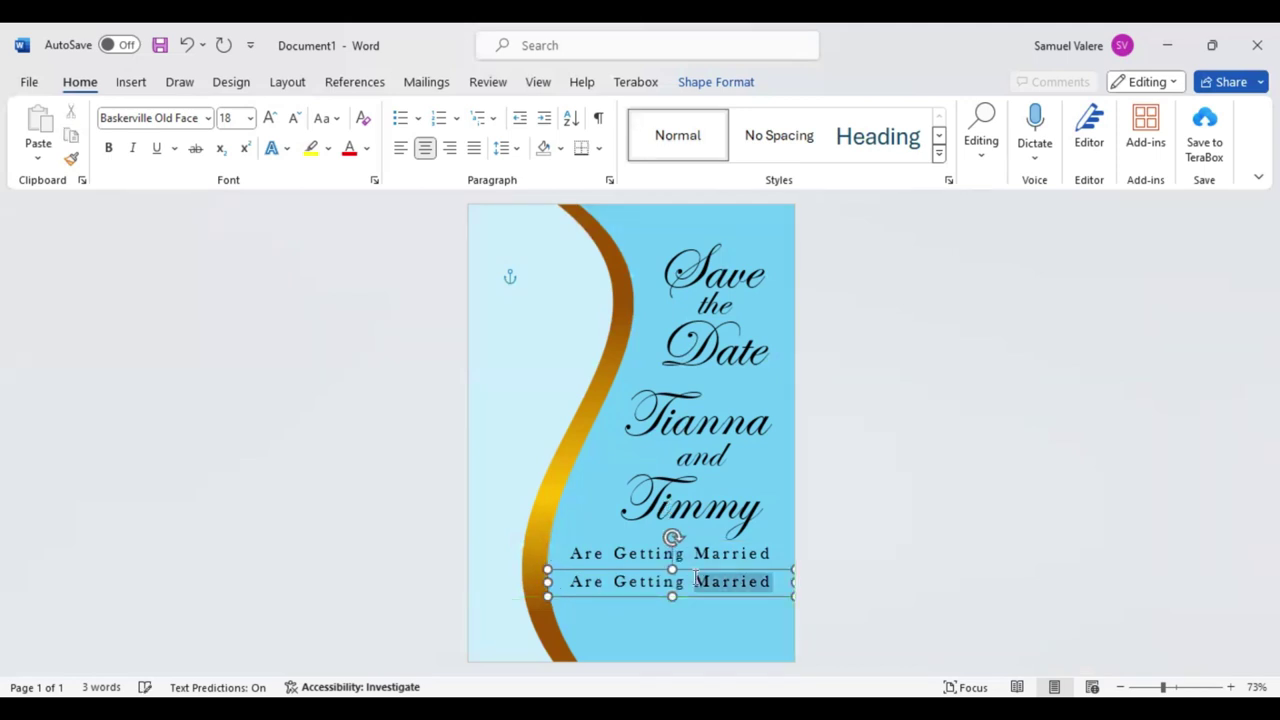
key(ctrl+a)
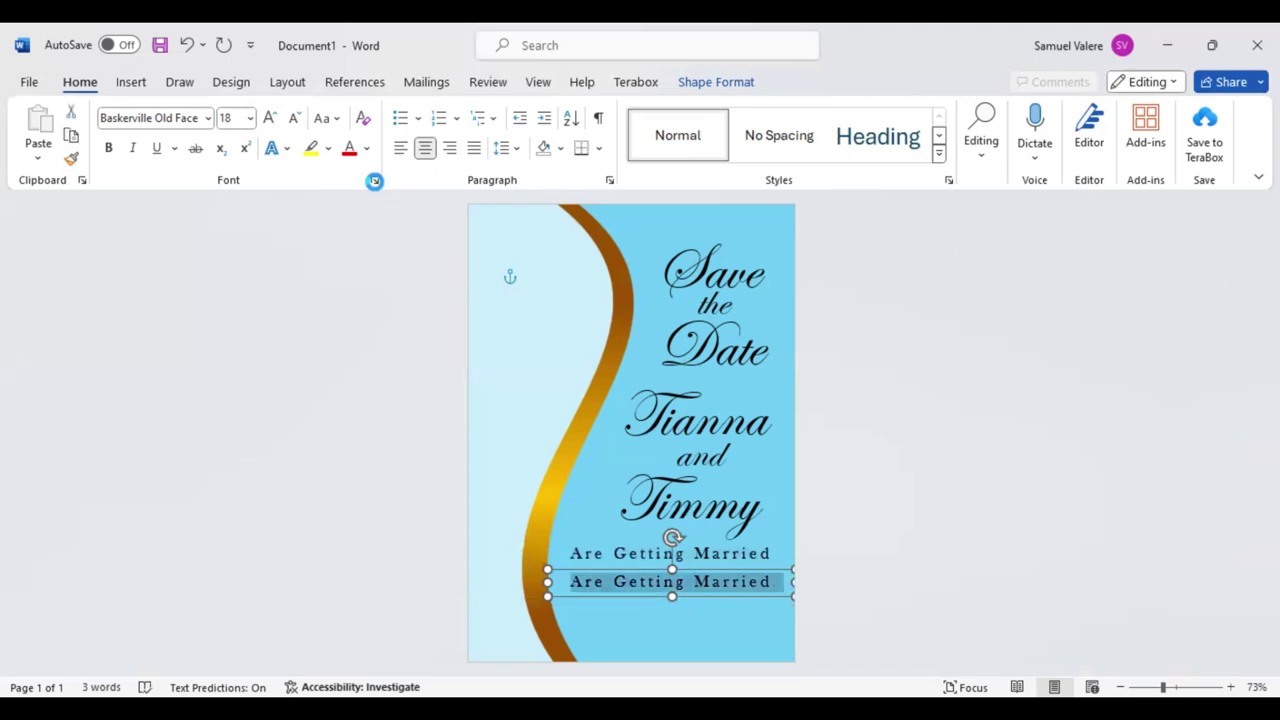
key(ctrl+d)
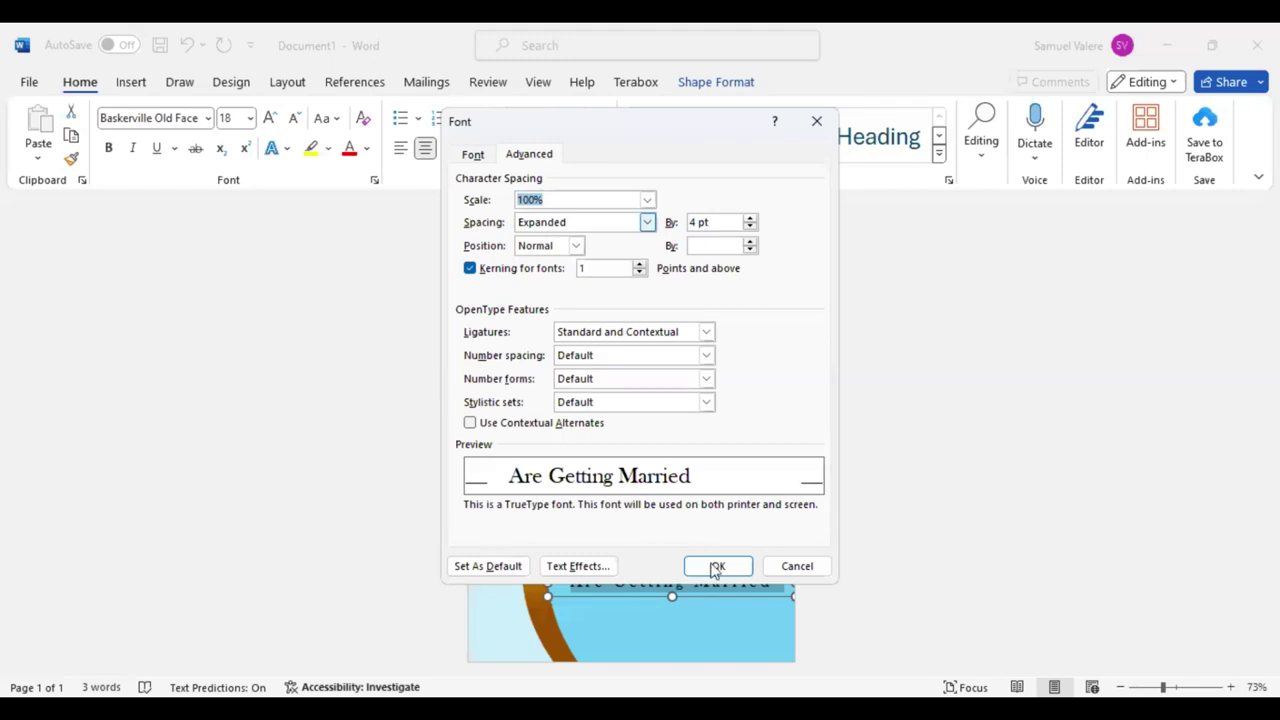
key(Tab)
key(Up)
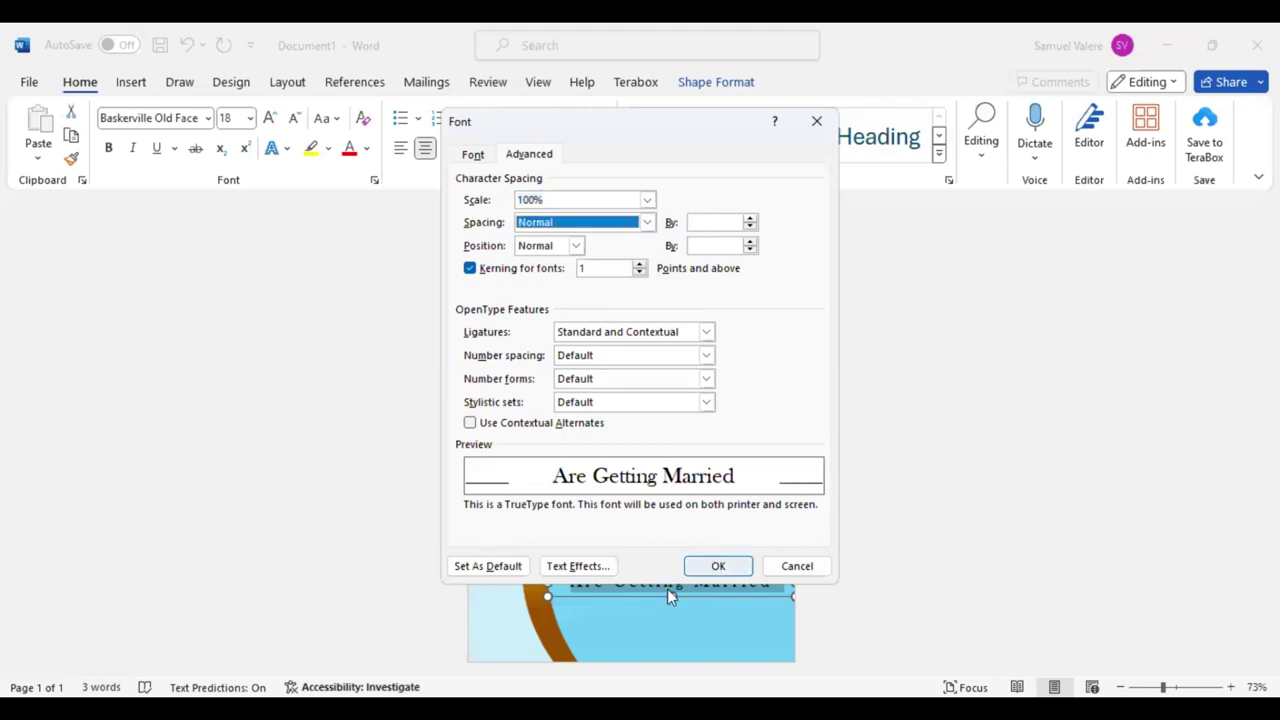
key(Return)
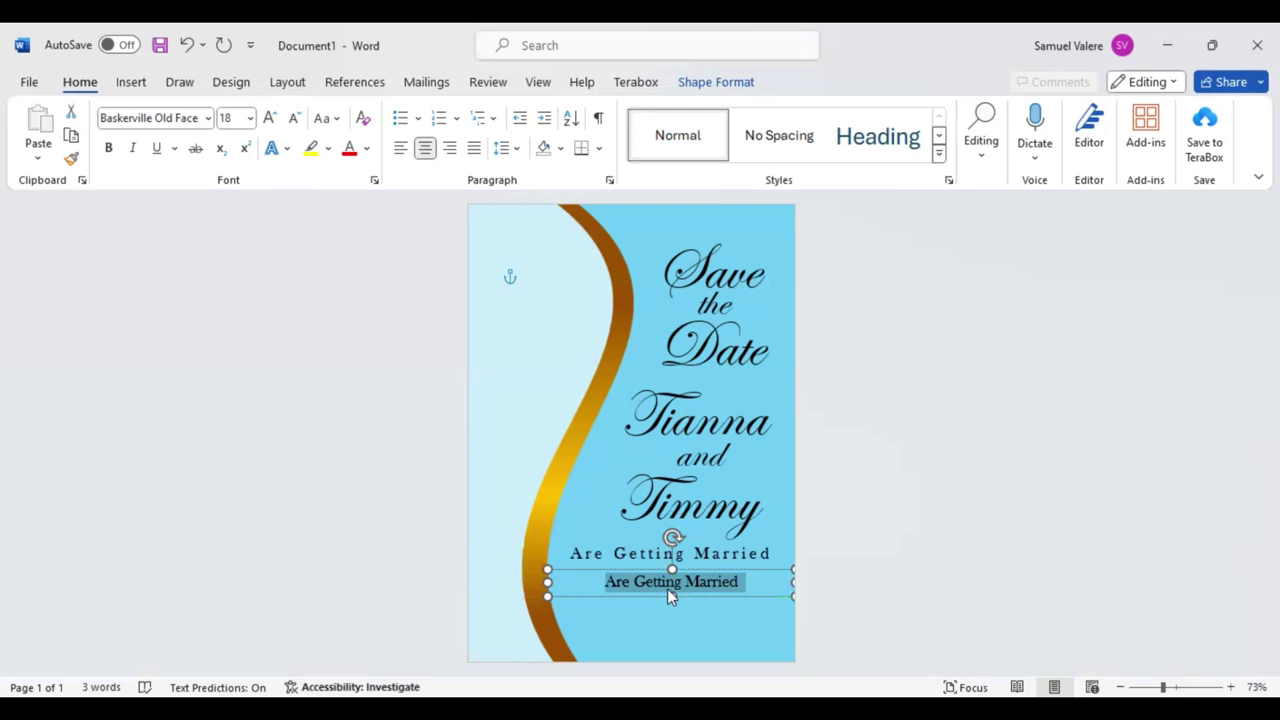
Step: Retype the copy as 'Month', narrow its box, and move it right under 'Married'
text(Mo)
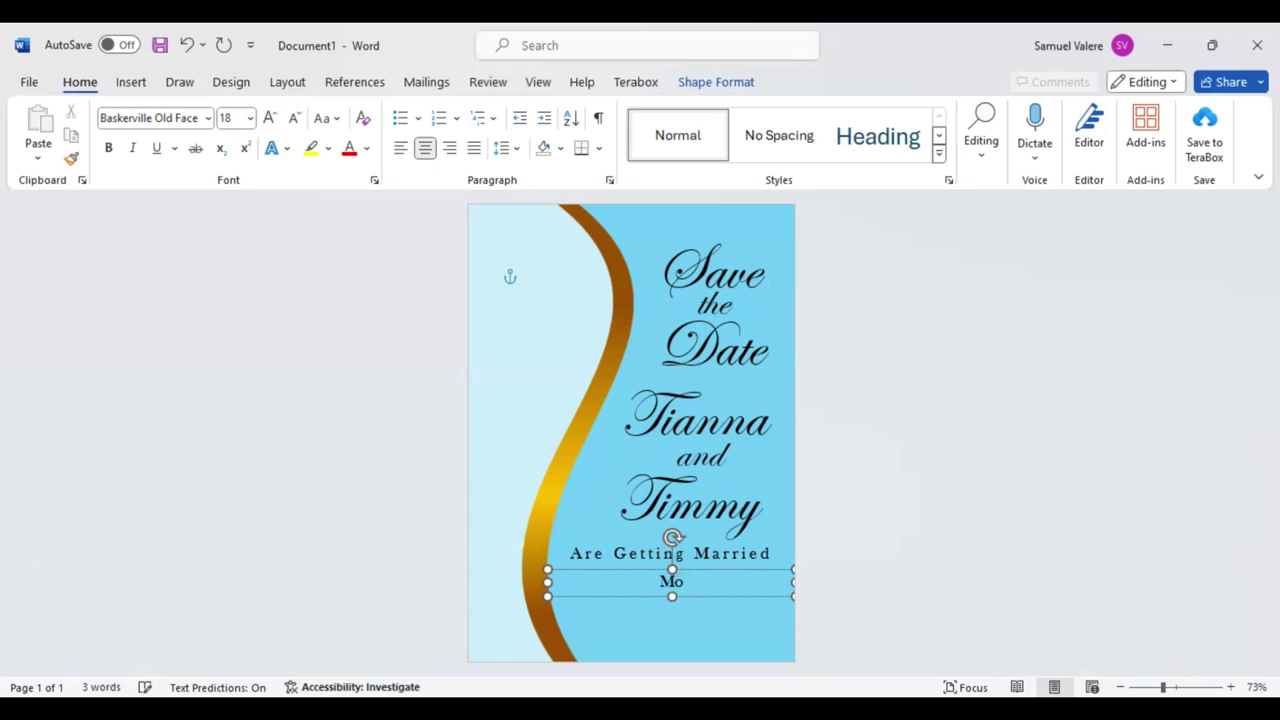
text(nt)
text(g)
key(BackSpace)
text(h)
drag(547, 581, 672, 582)
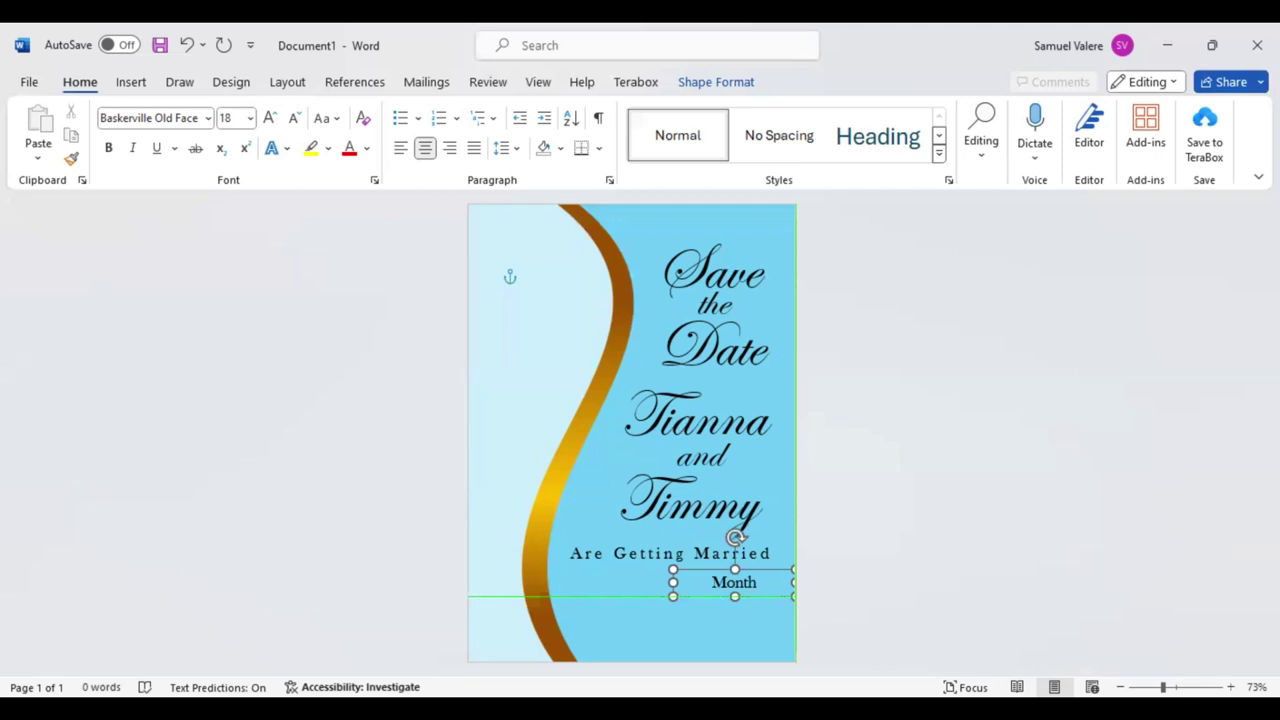
drag(735, 582, 678, 582)
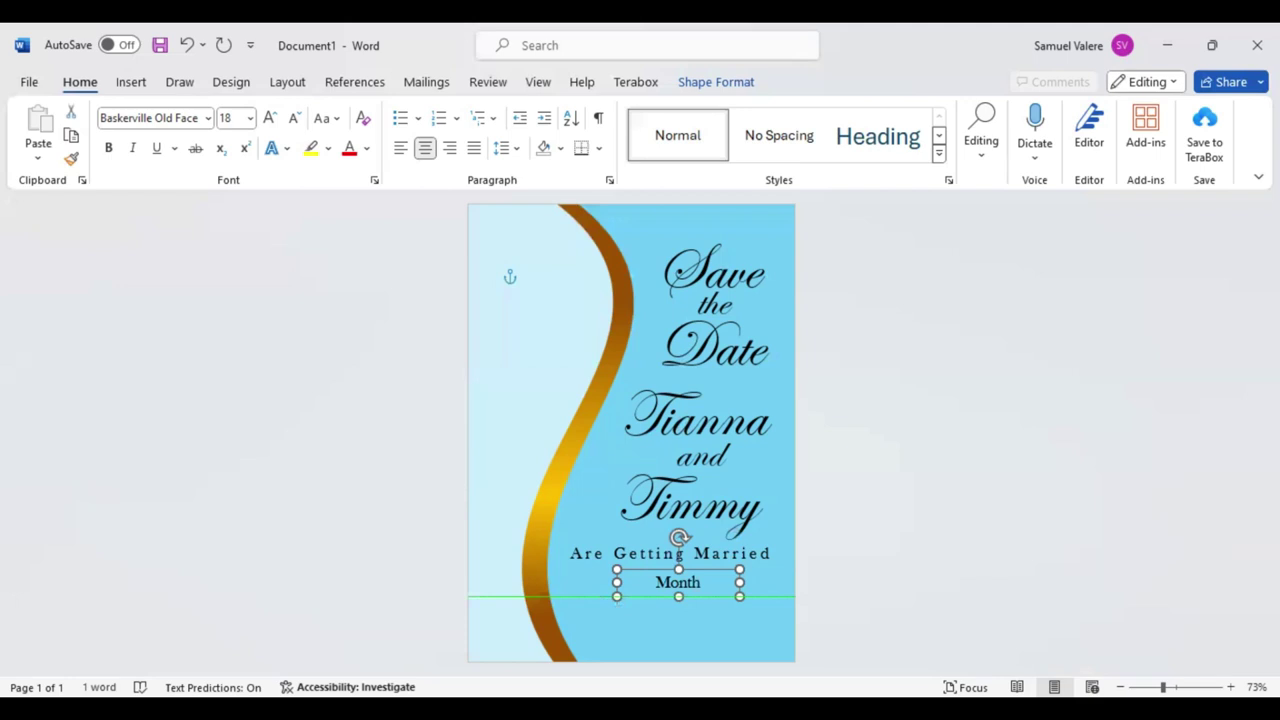
drag(616, 582, 681, 583)
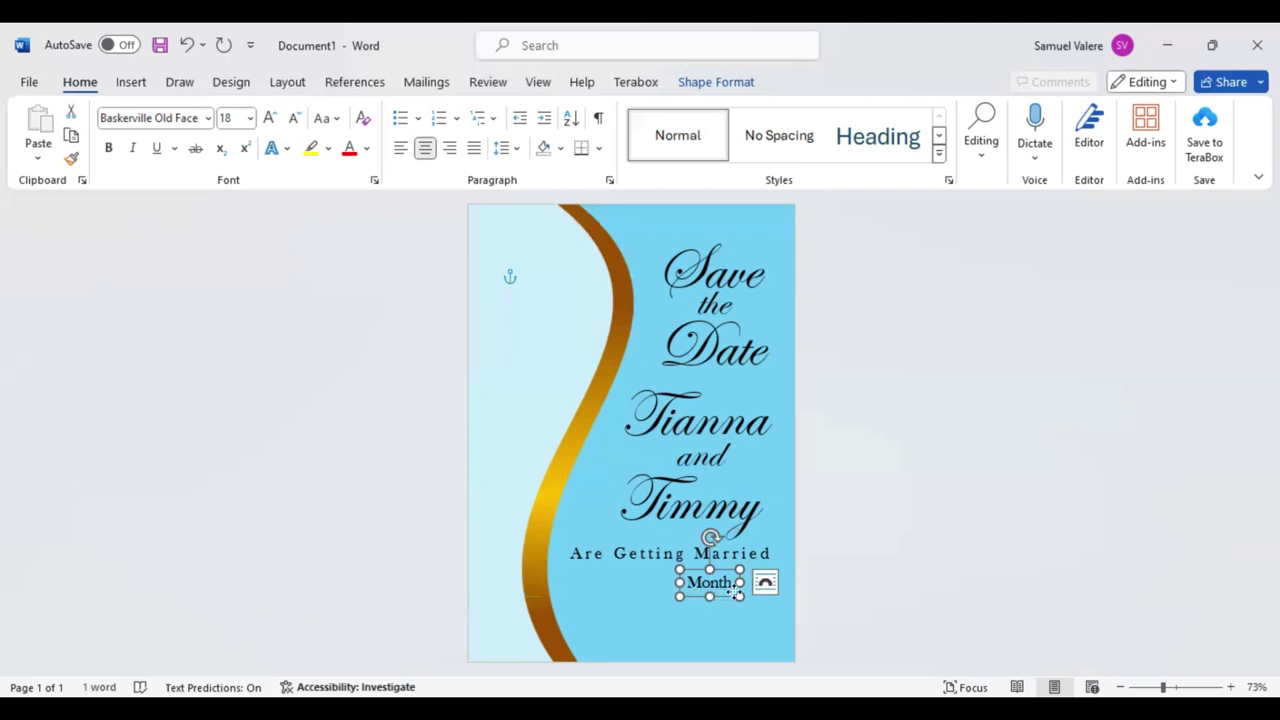
mouse_move(697, 598)
mouse_down()
mouse_move(726, 592)
mouse_move(592, 590)
mouse_up()
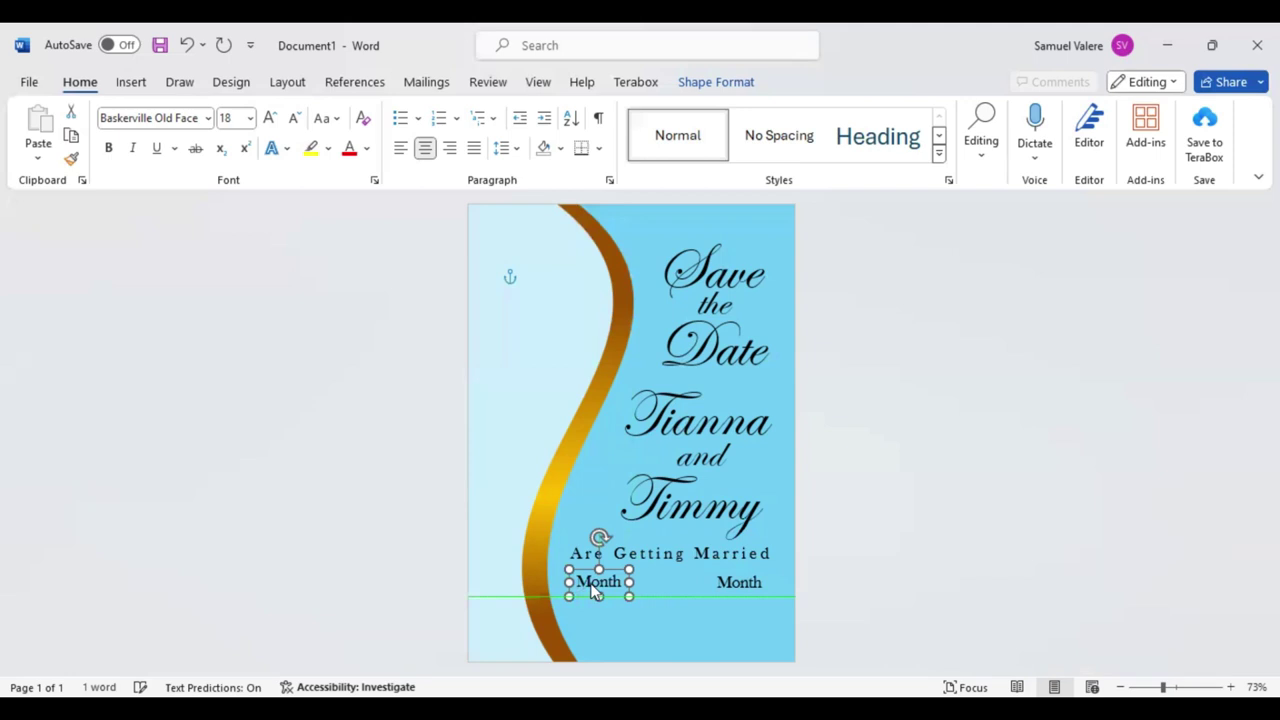
Step: Change the left 'Month' to 'Day' and place a copy between Day and Month
double_click(593, 585)
text(Day)
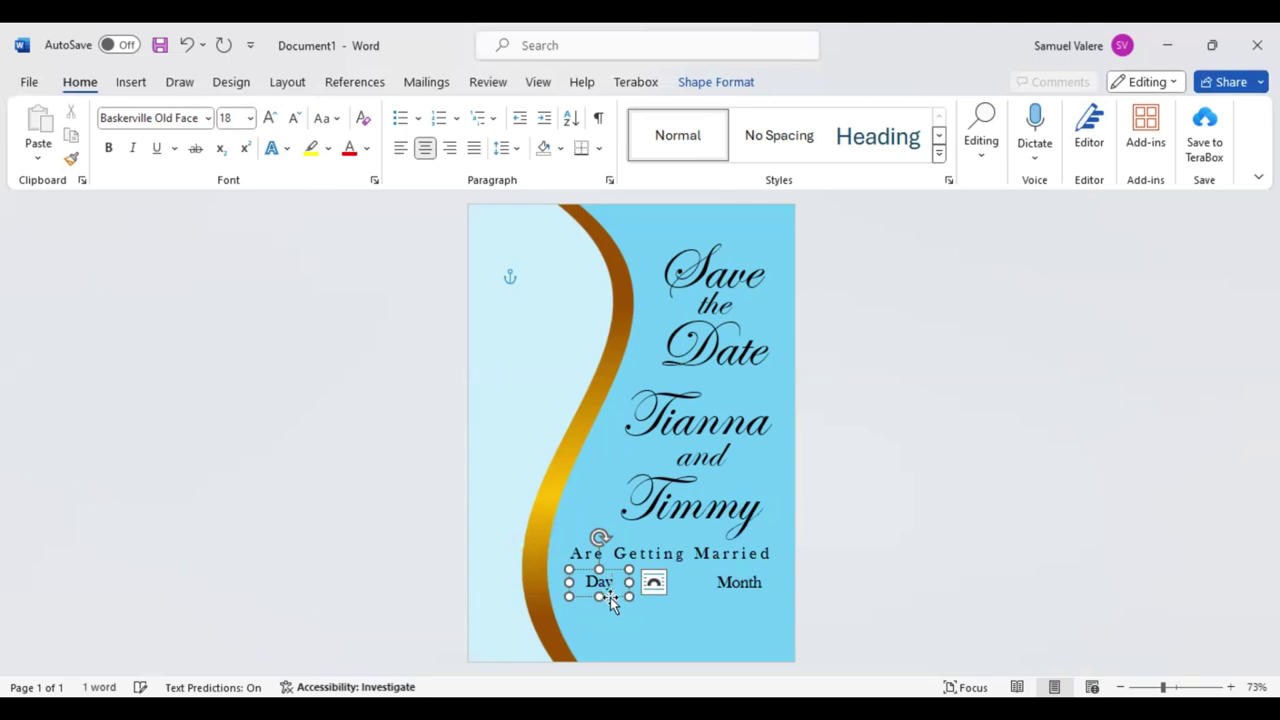
click(612, 595)
drag(672, 592, 678, 587)
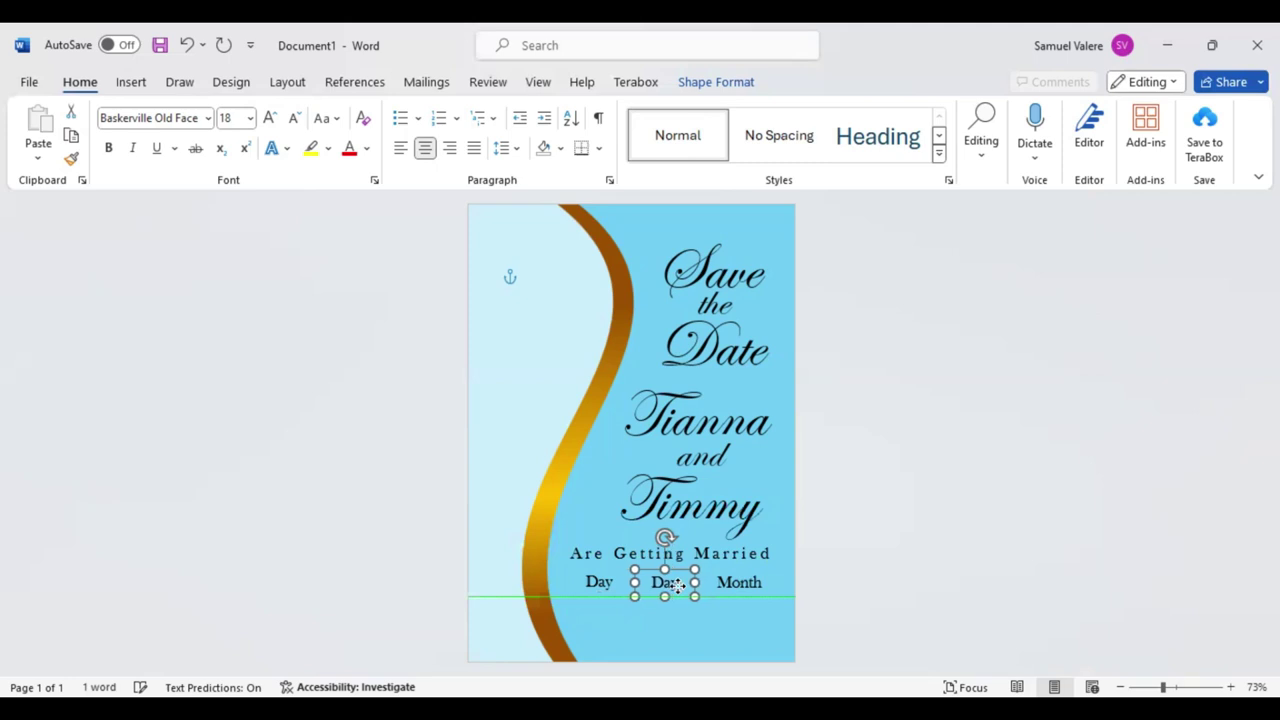
drag(678, 587, 666, 586)
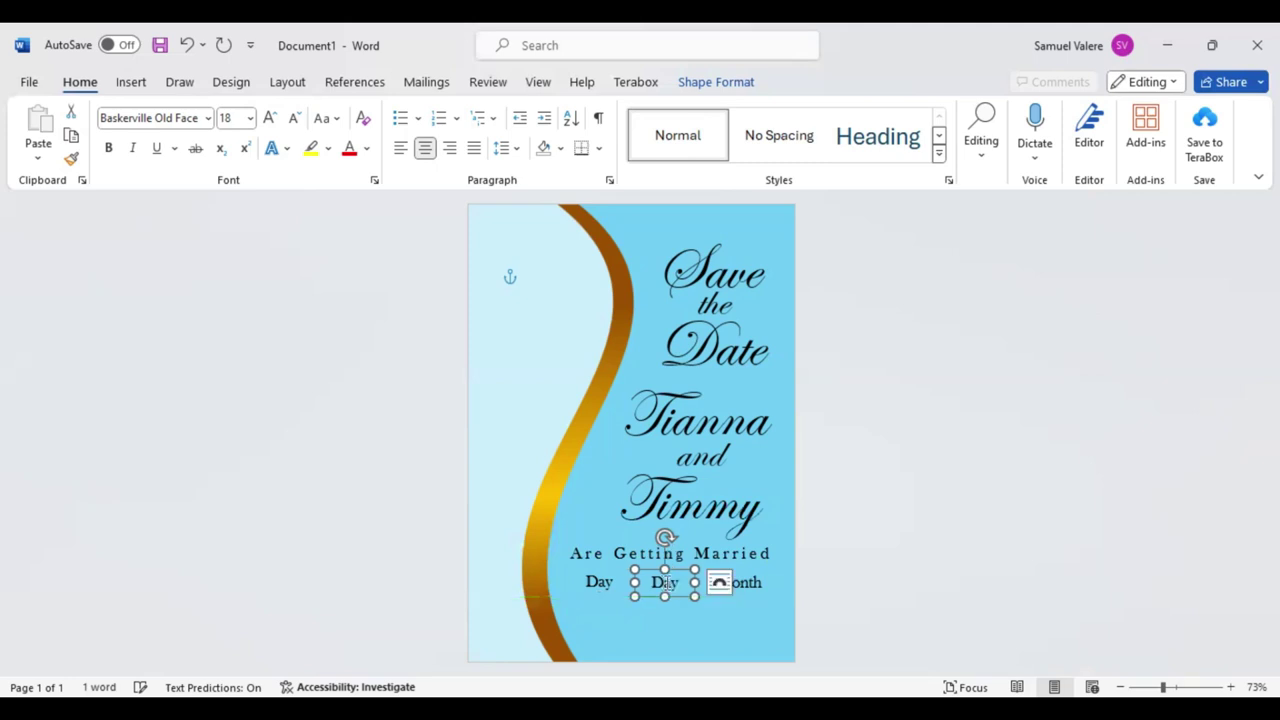
Step: Replace the middle copy's text with a bold '25'
double_click(665, 584)
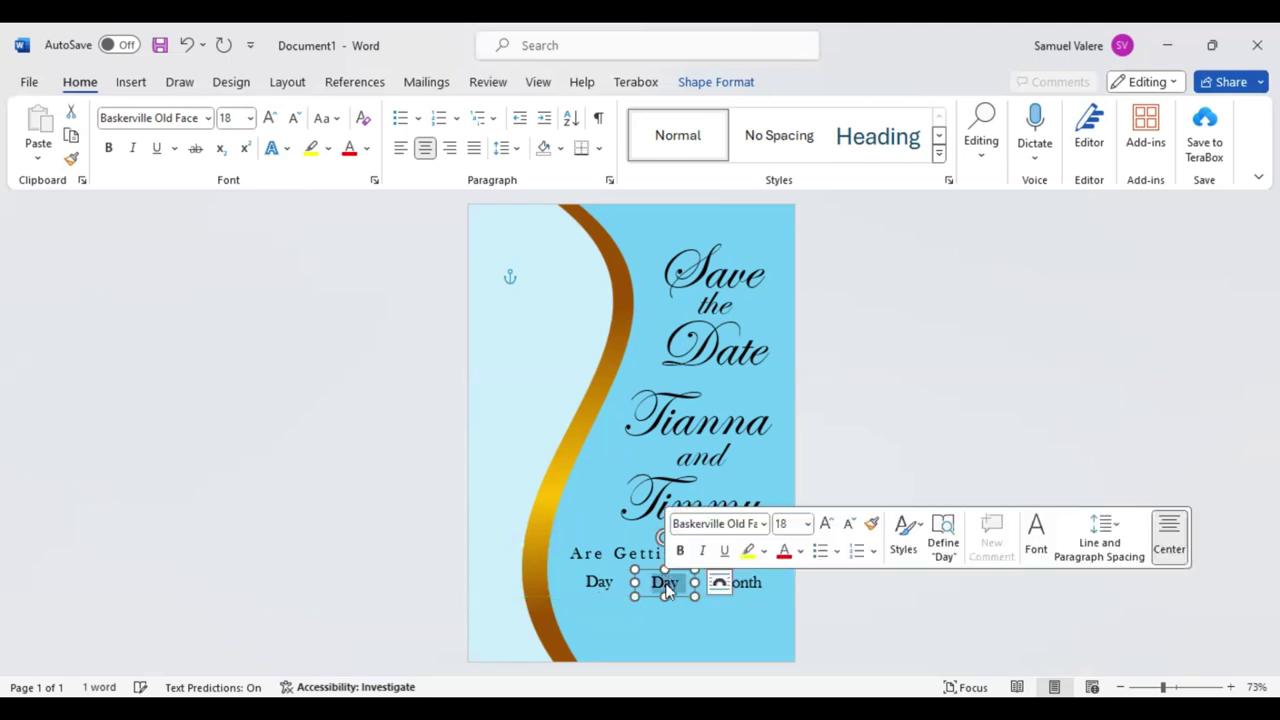
key(BackSpace)
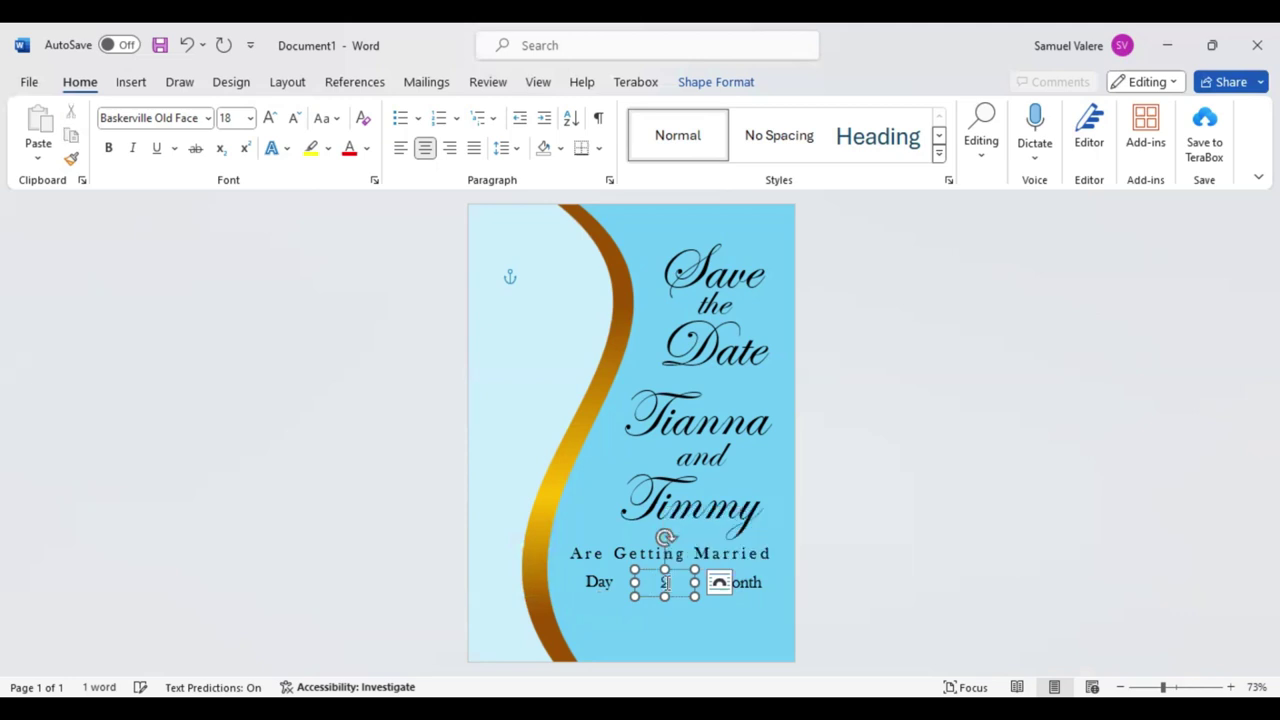
text(25)
drag(664, 578, 667, 638)
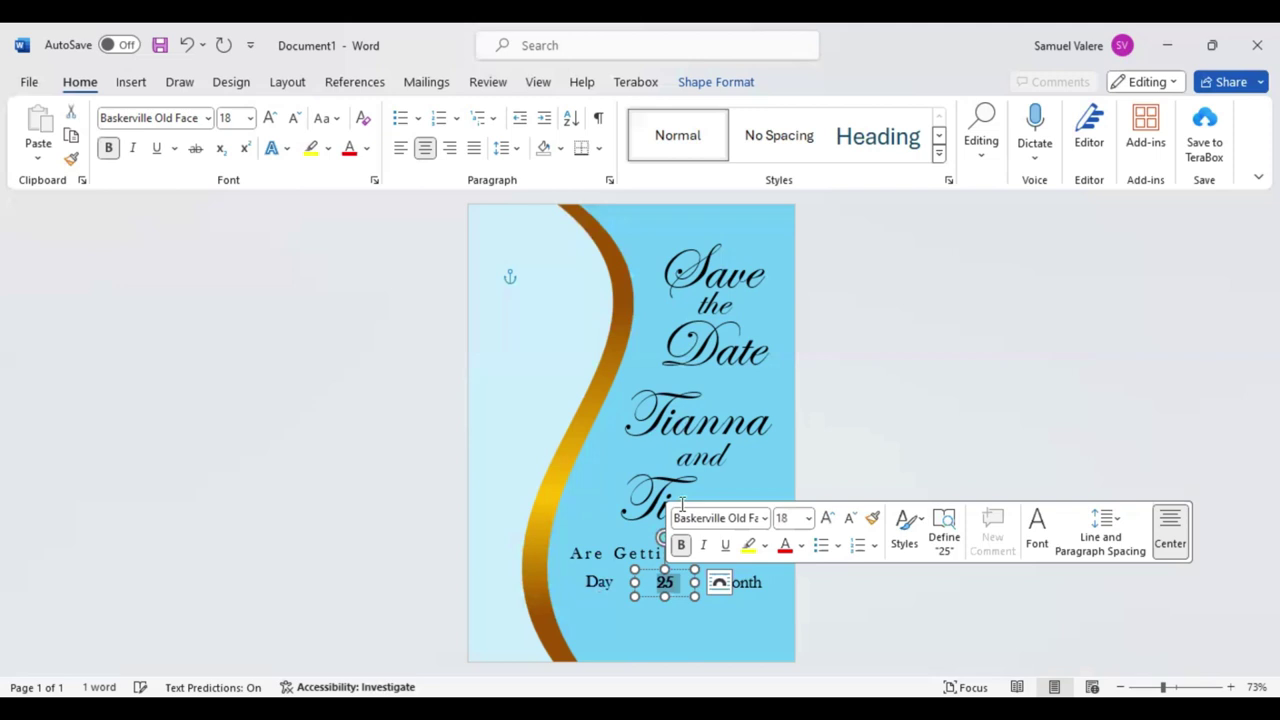
click(720, 465)
click(720, 465)
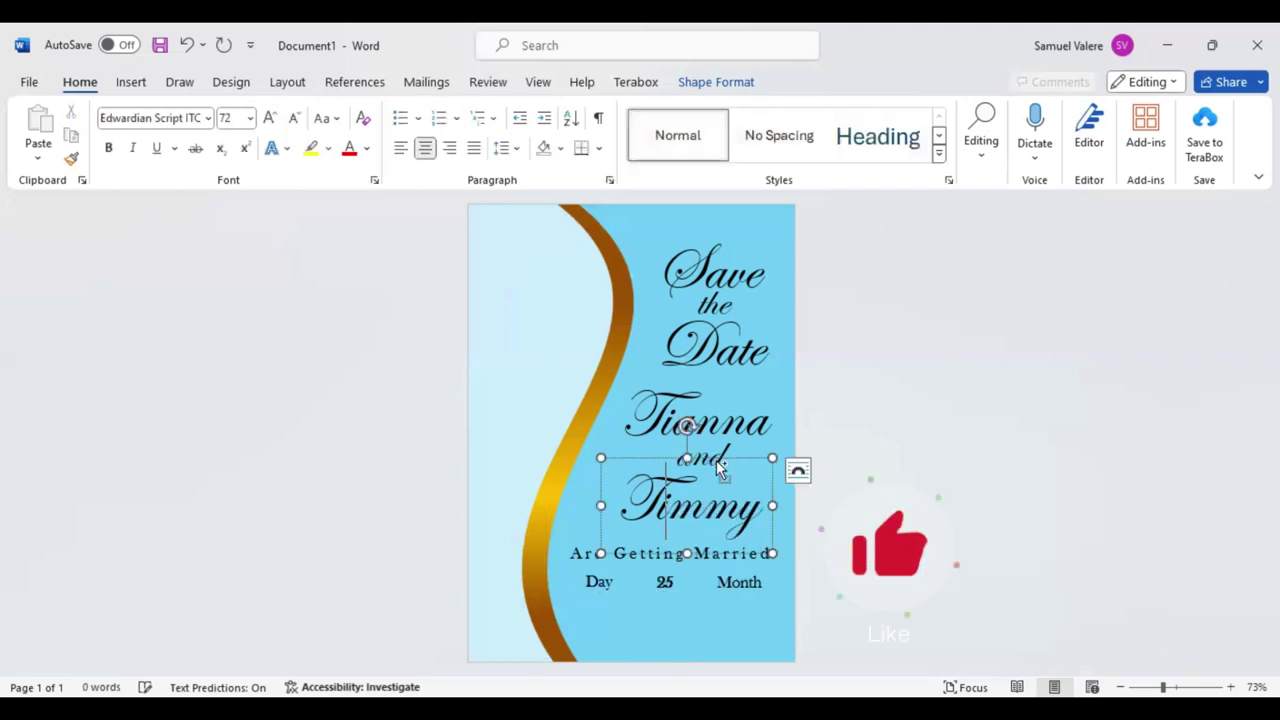
Step: Copy the Timmy box below the date row and make it read 'Reception to follow'
drag(720, 465, 670, 648)
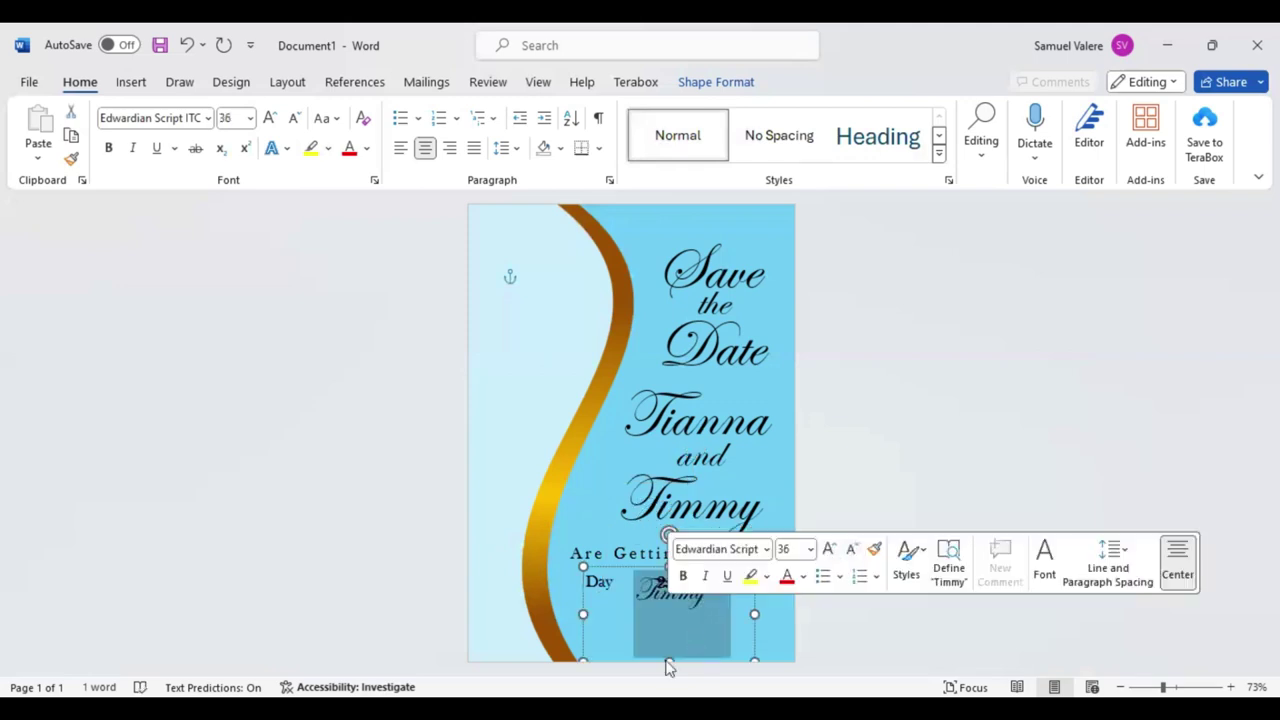
click(670, 657)
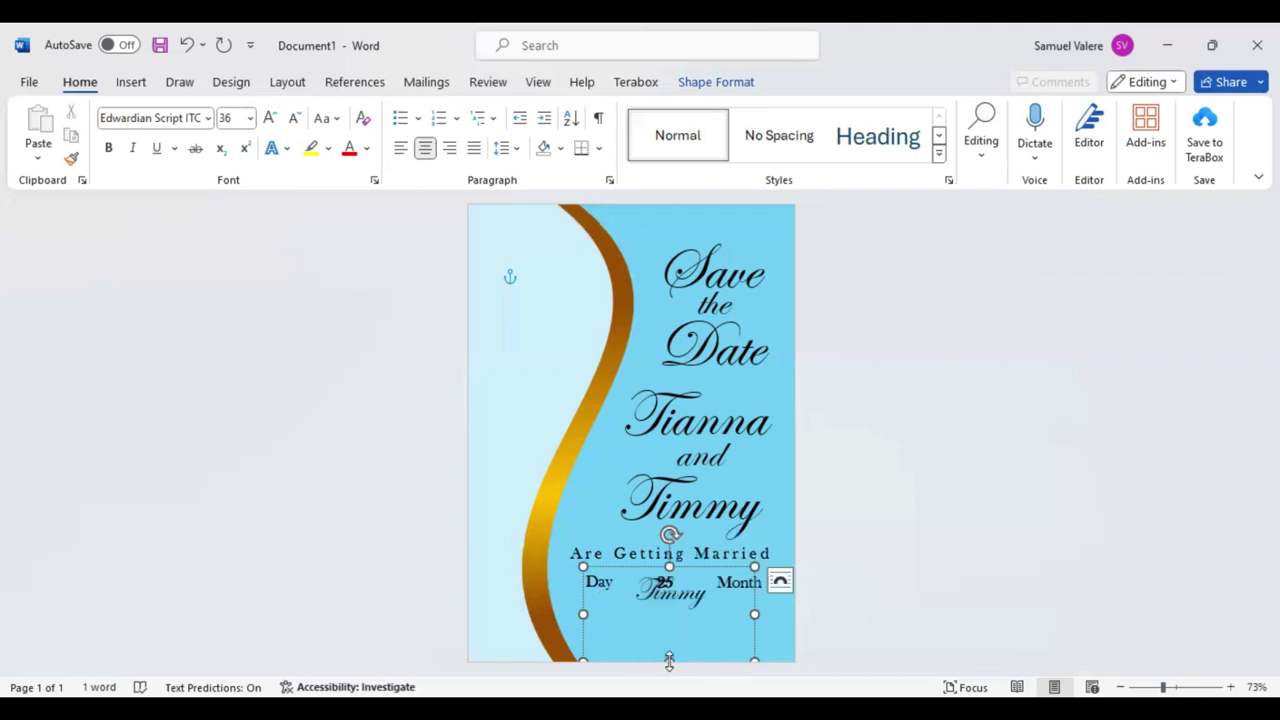
drag(669, 661, 670, 627)
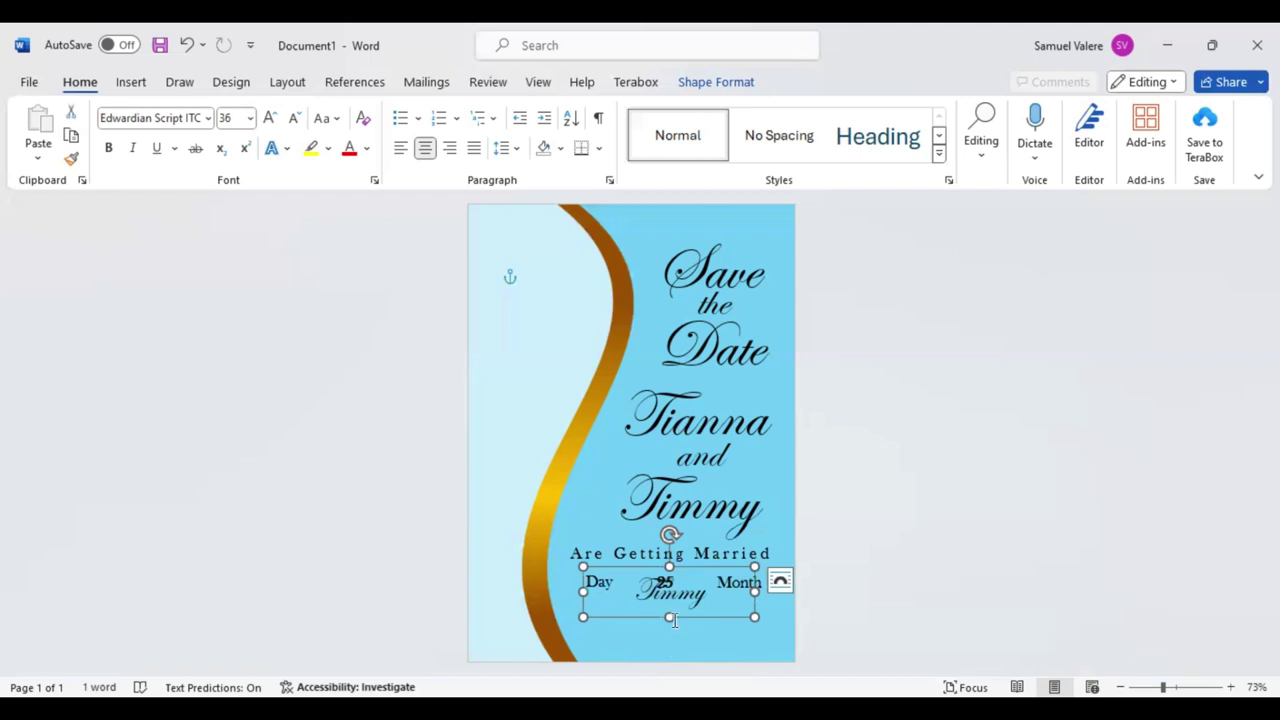
text(Re)
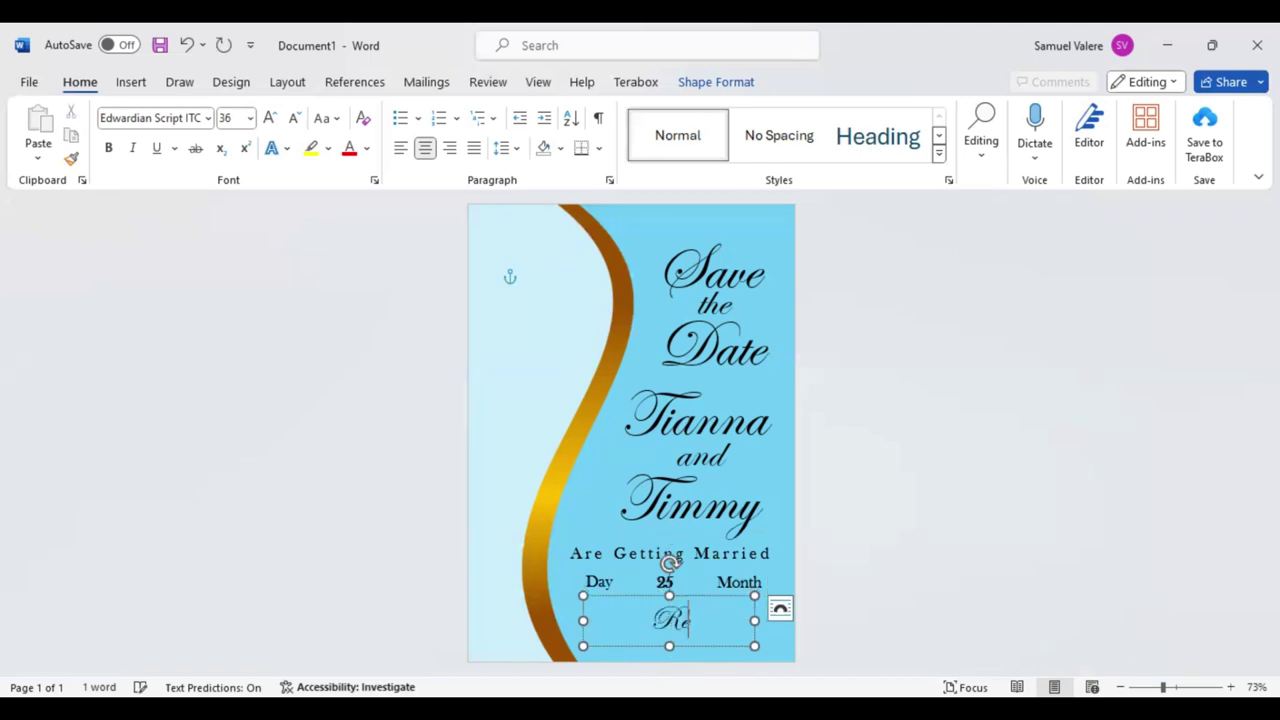
text(c)
text(eption t)
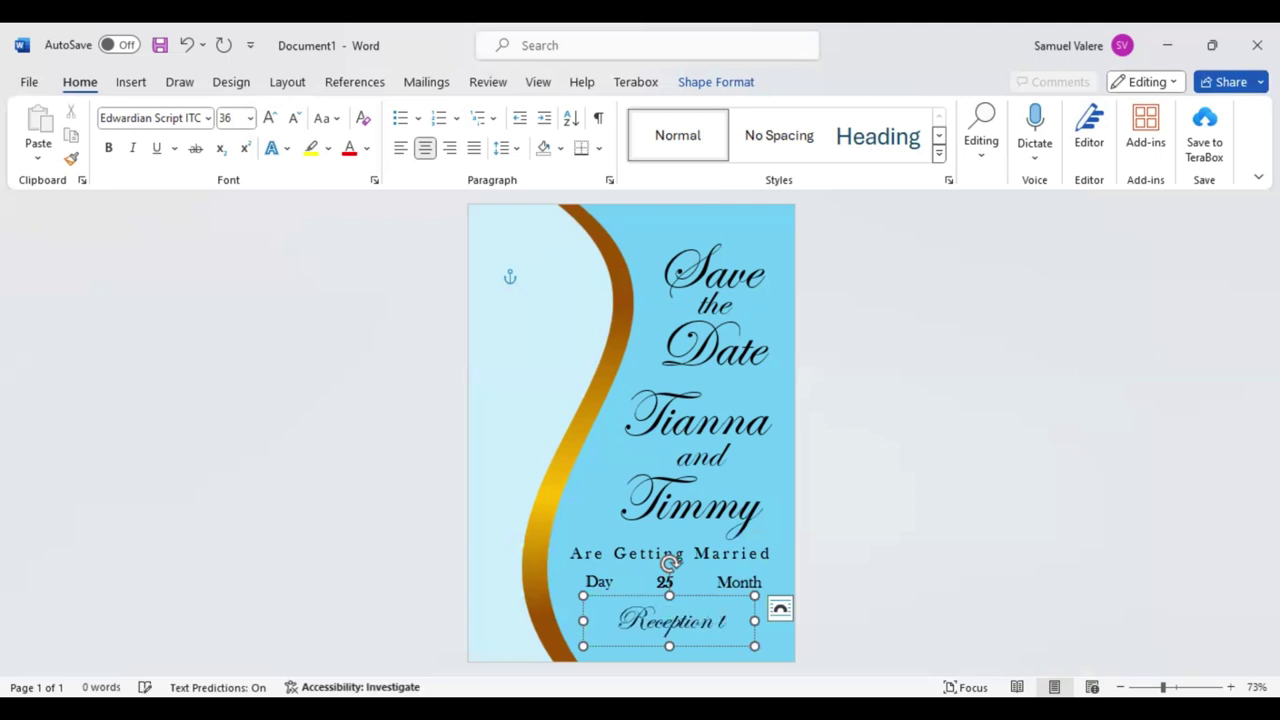
text(o fol)
key(BackSpace)
key(BackSpace)
key(BackSpace)
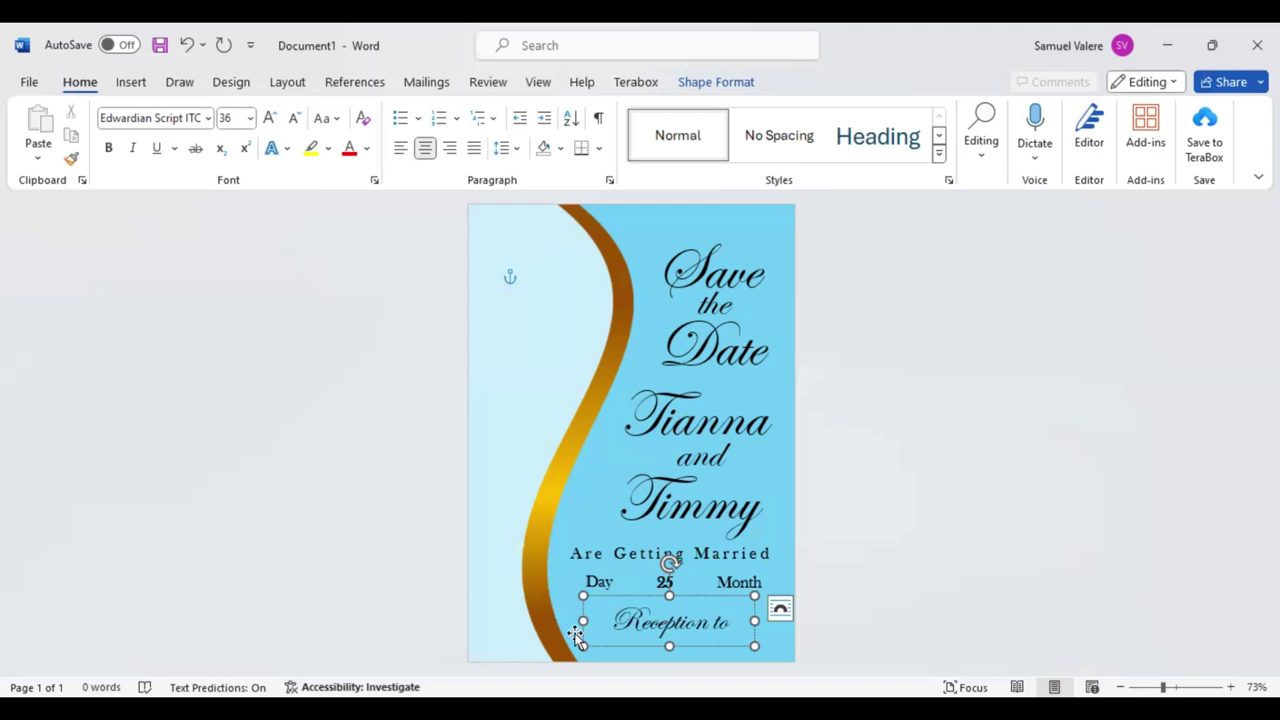
drag(577, 636, 552, 632)
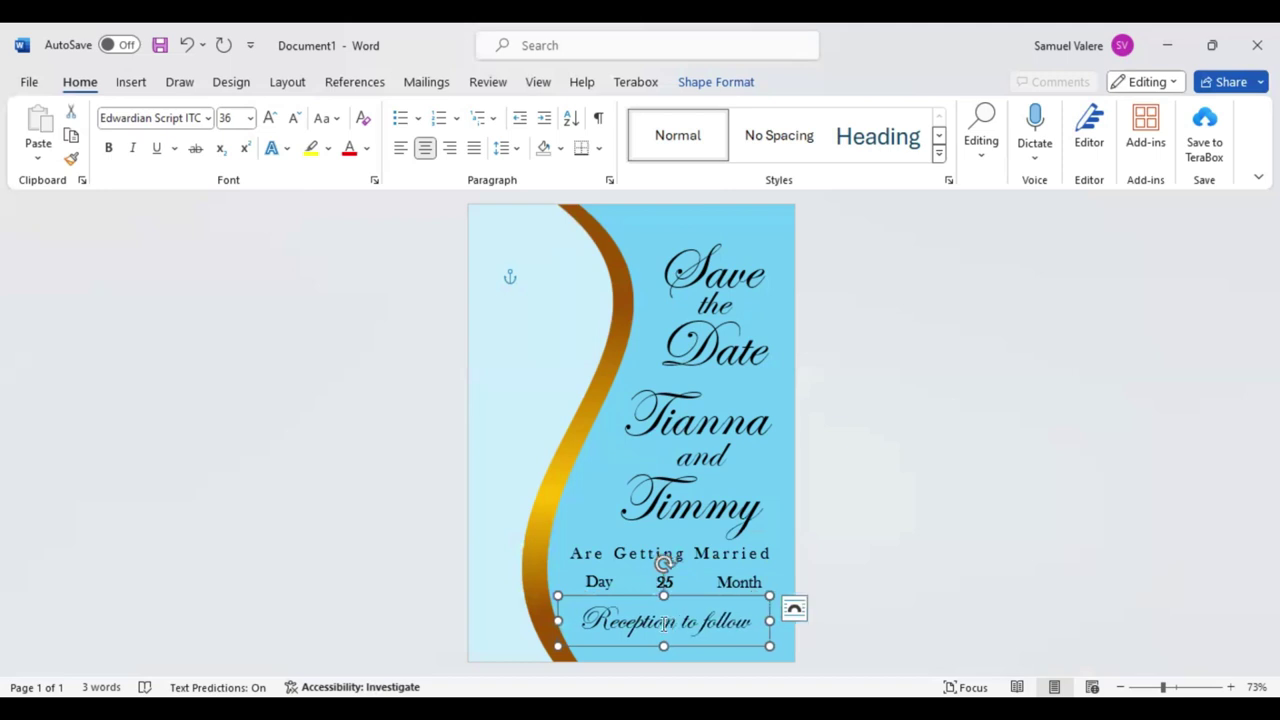
Step: Bold the reception text and shift its box slightly right
key(ctrl+a)
key(ctrl+b)
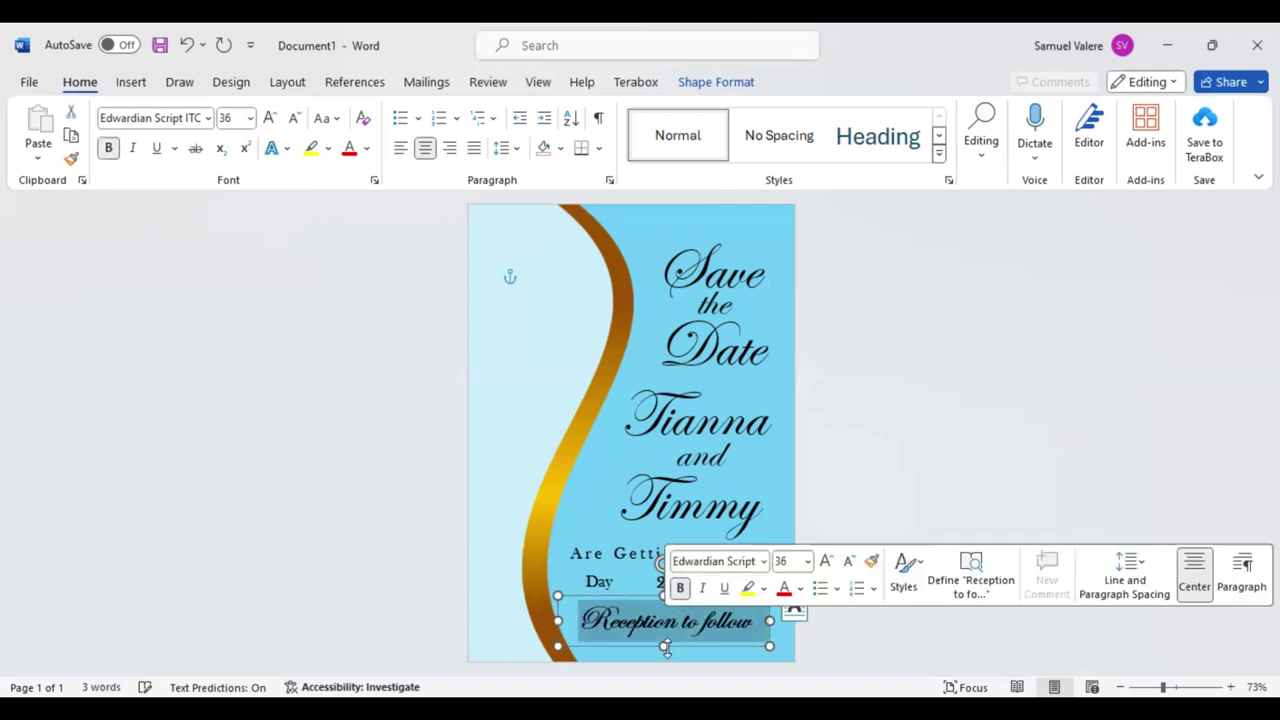
click(665, 647)
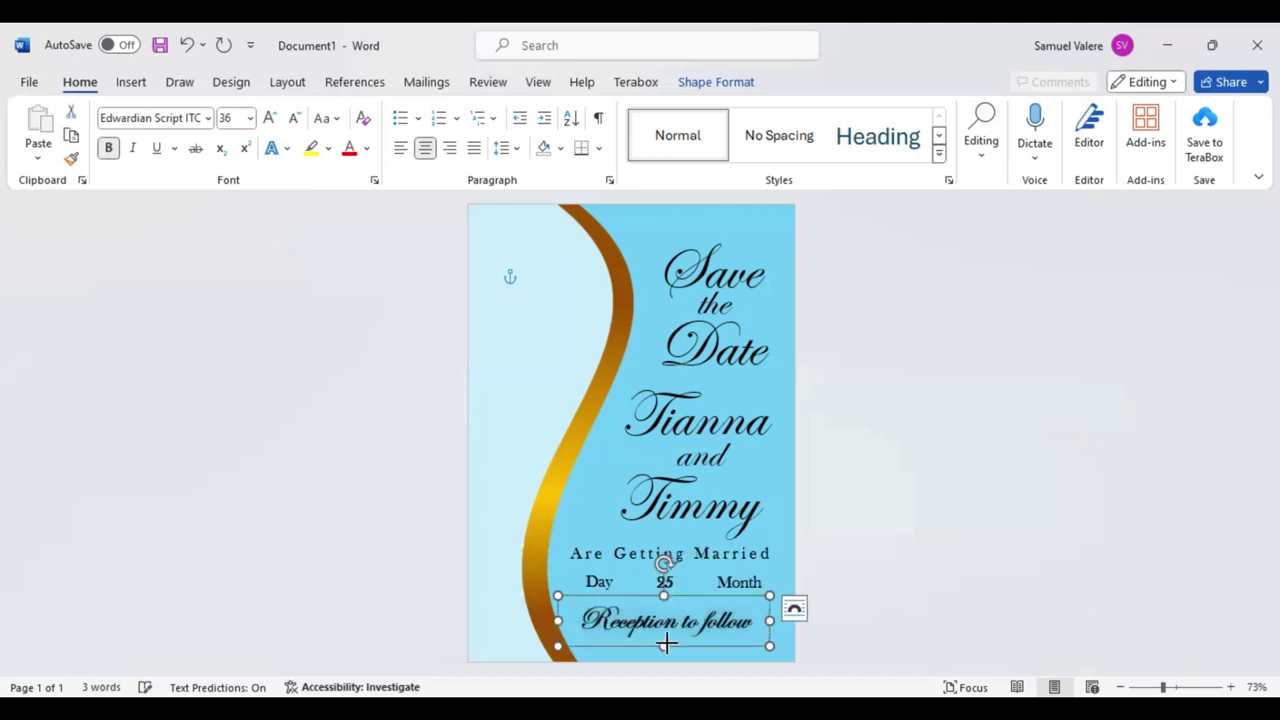
drag(665, 645, 714, 646)
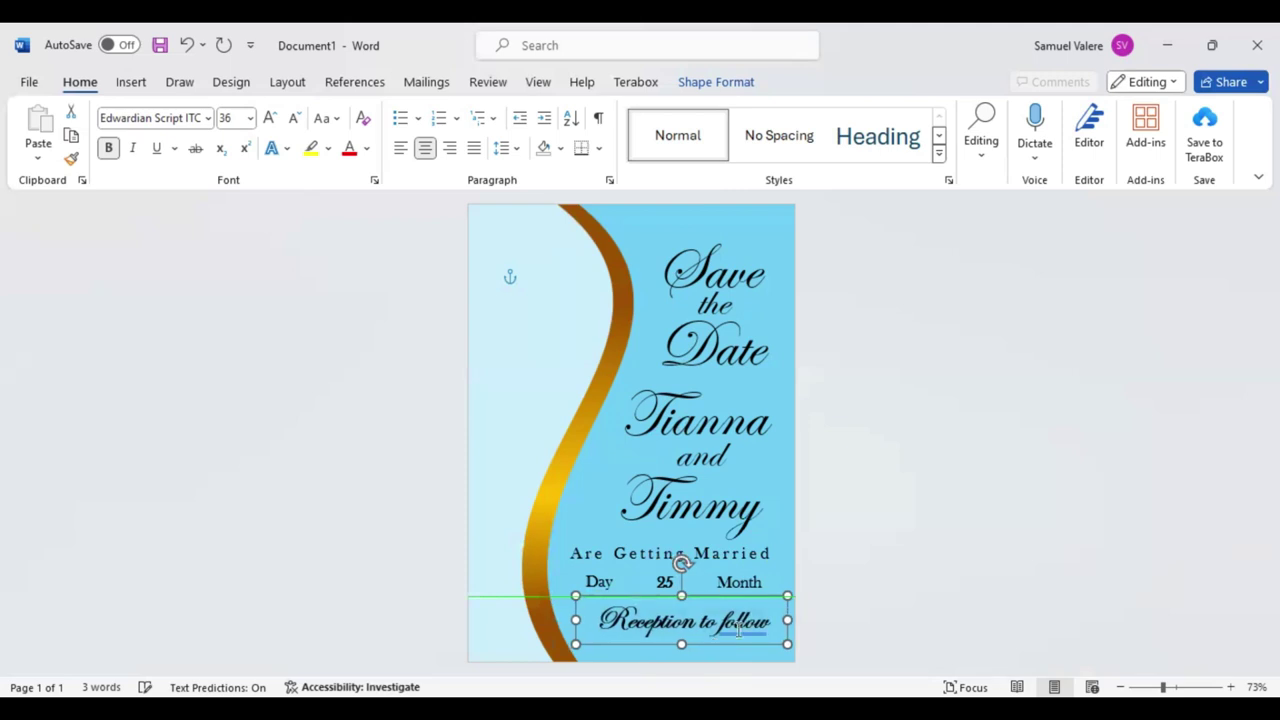
Step: Select the 'Save', 'the' and 'Date' boxes together and nudge them up two steps
right_click(738, 630)
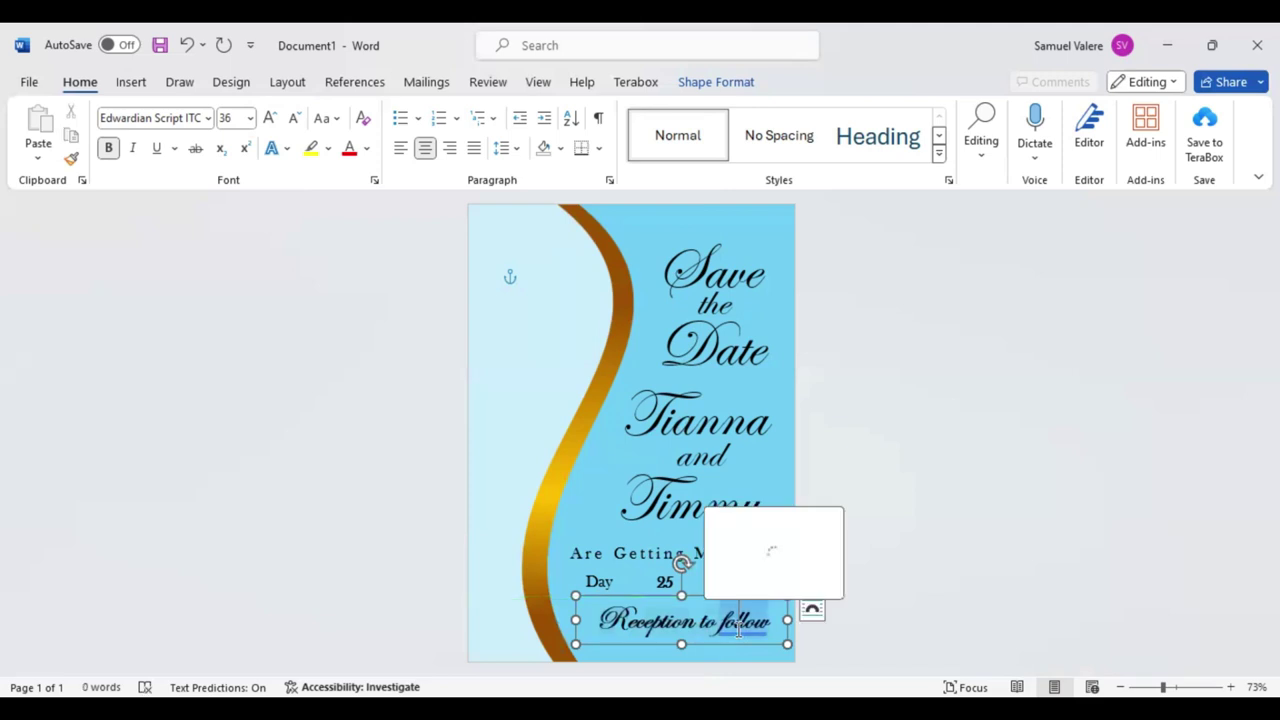
key(Escape)
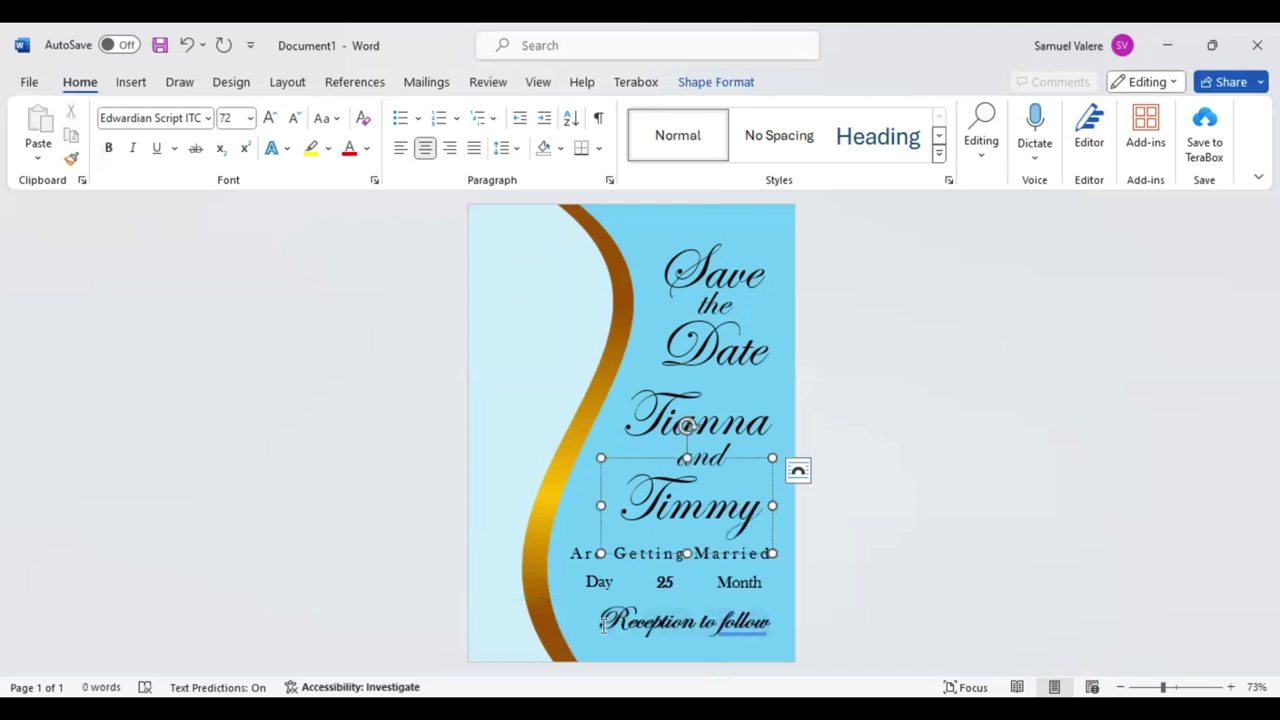
key(Tab)
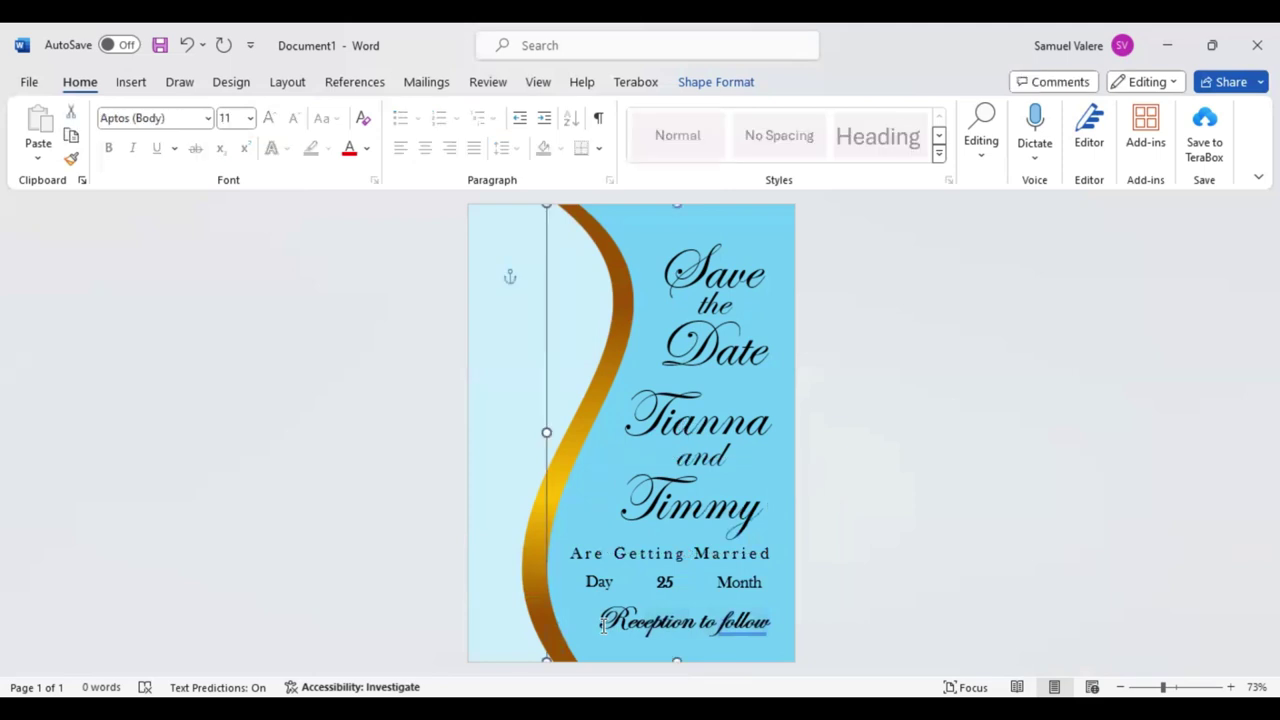
key(Tab)
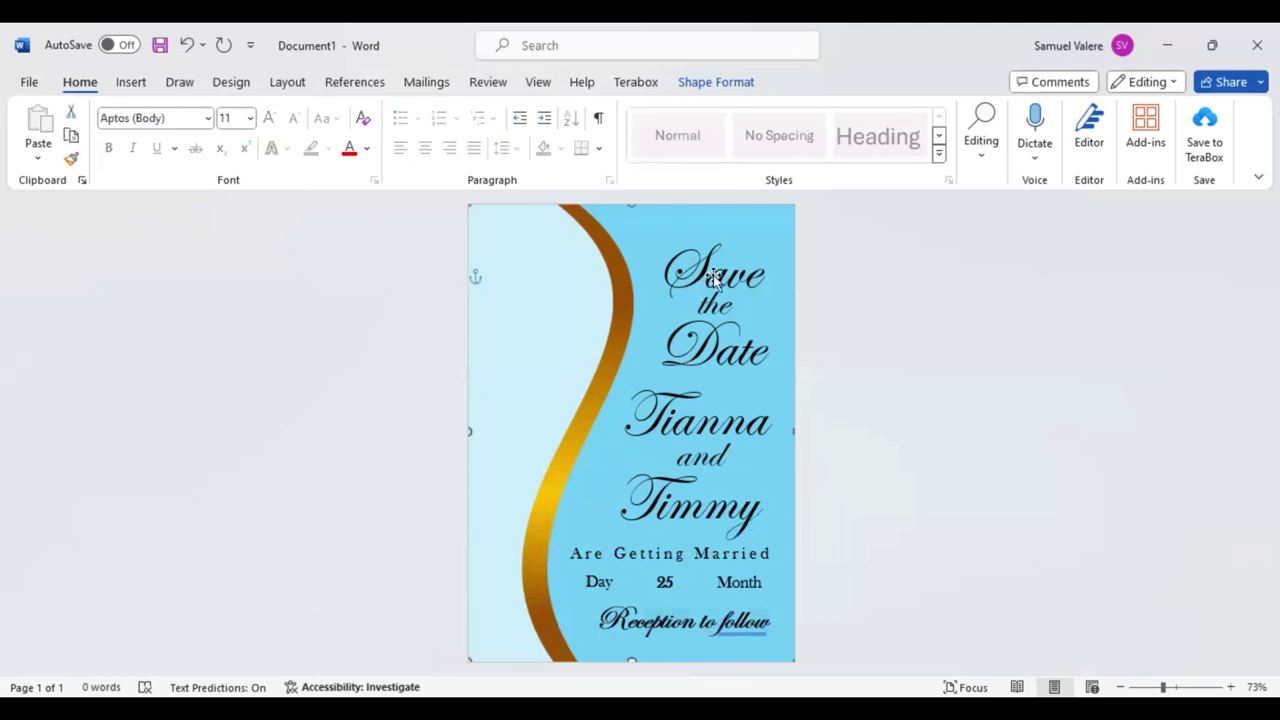
click(714, 276)
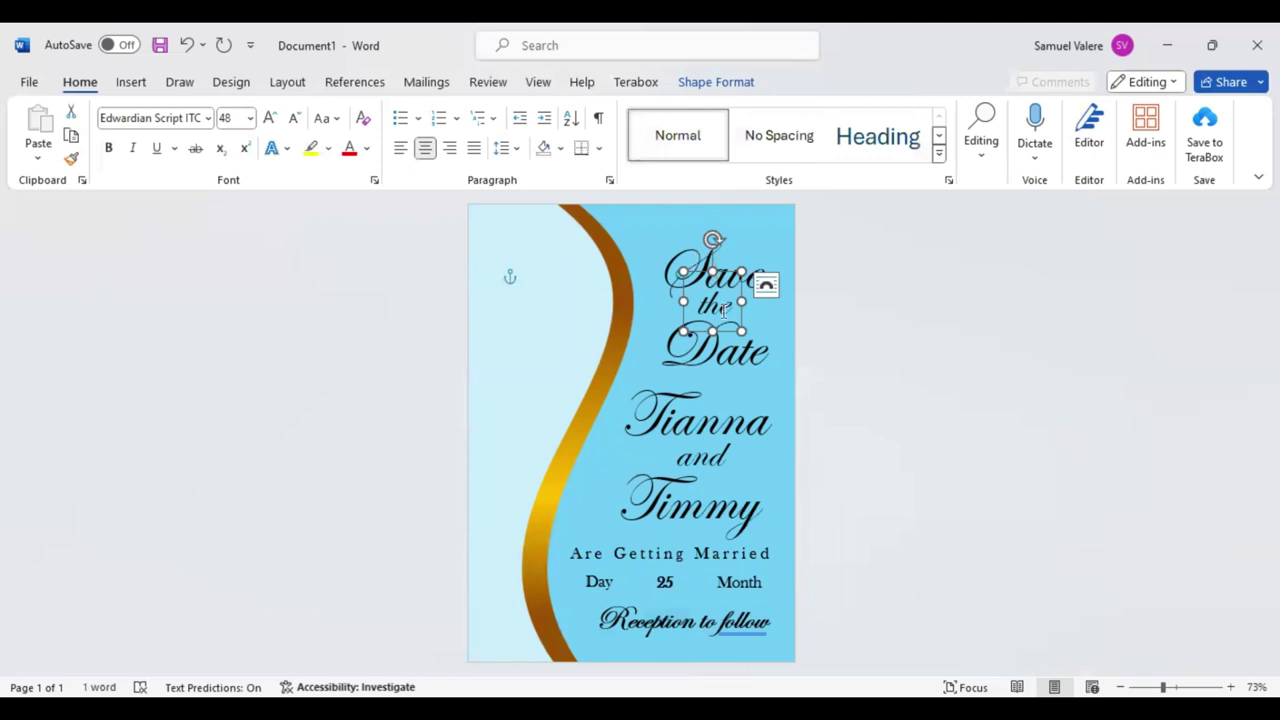
shift+click(732, 356)
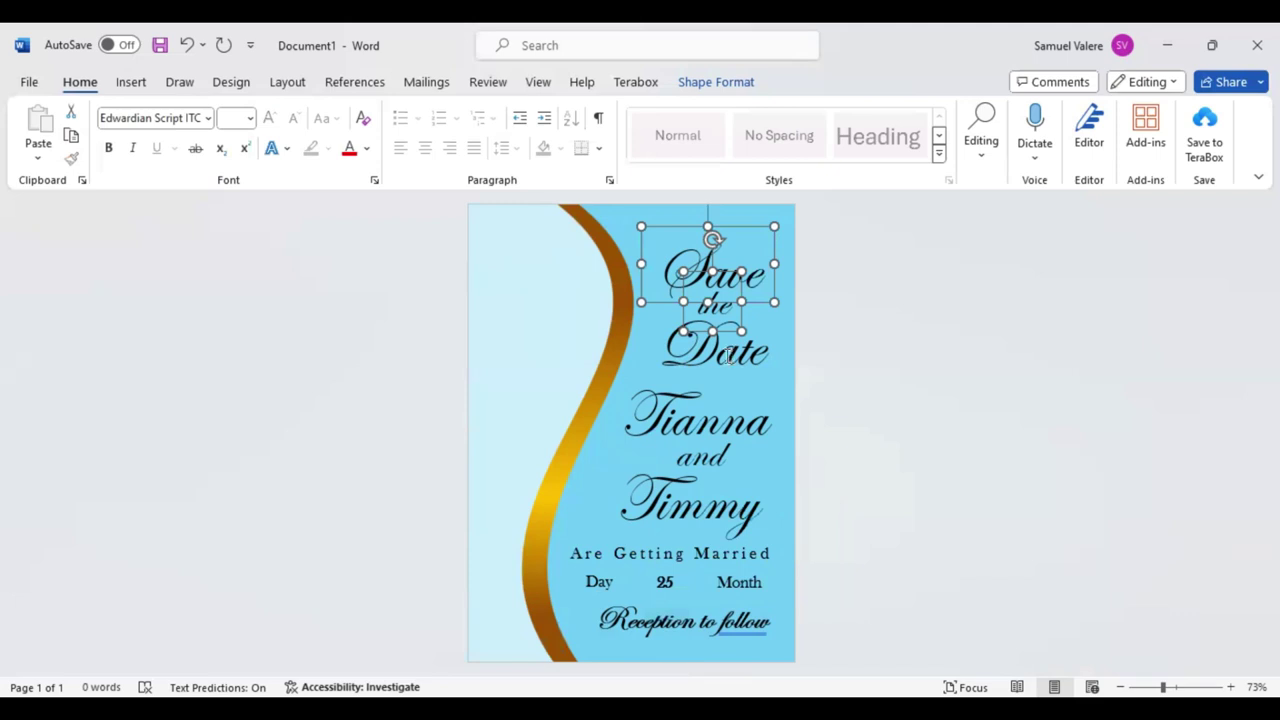
shift+click(729, 356)
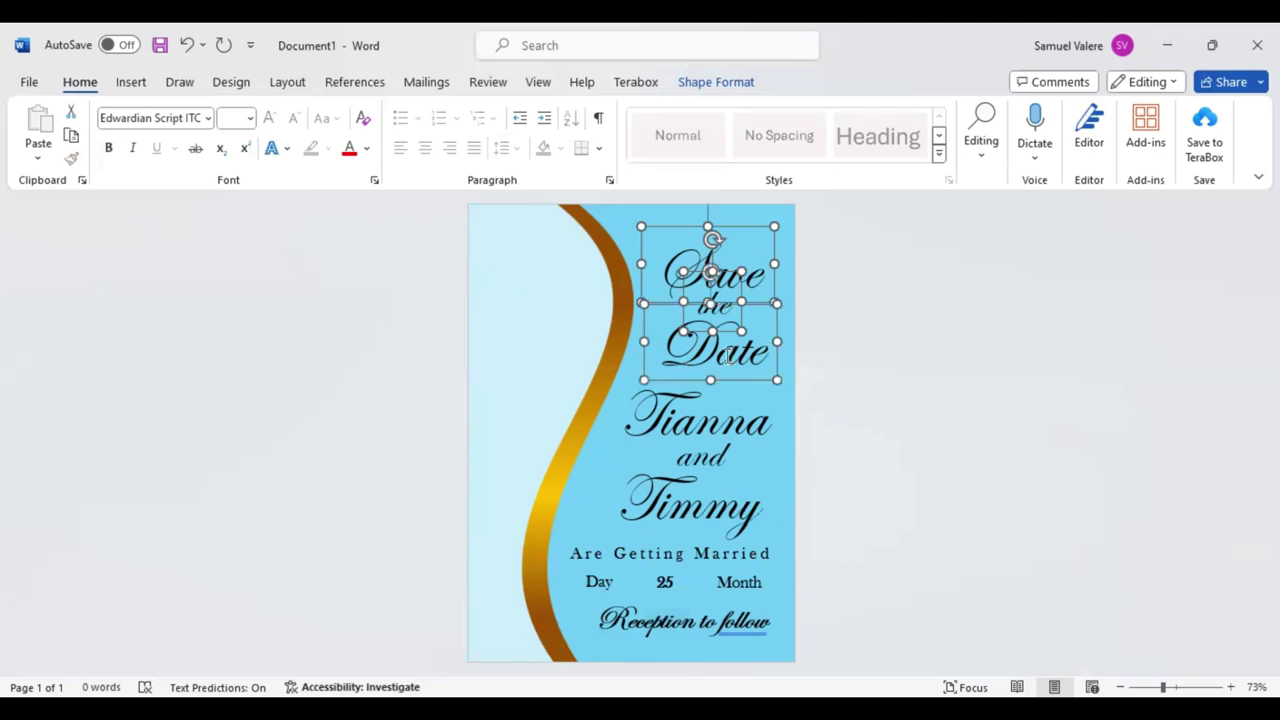
key(Up)
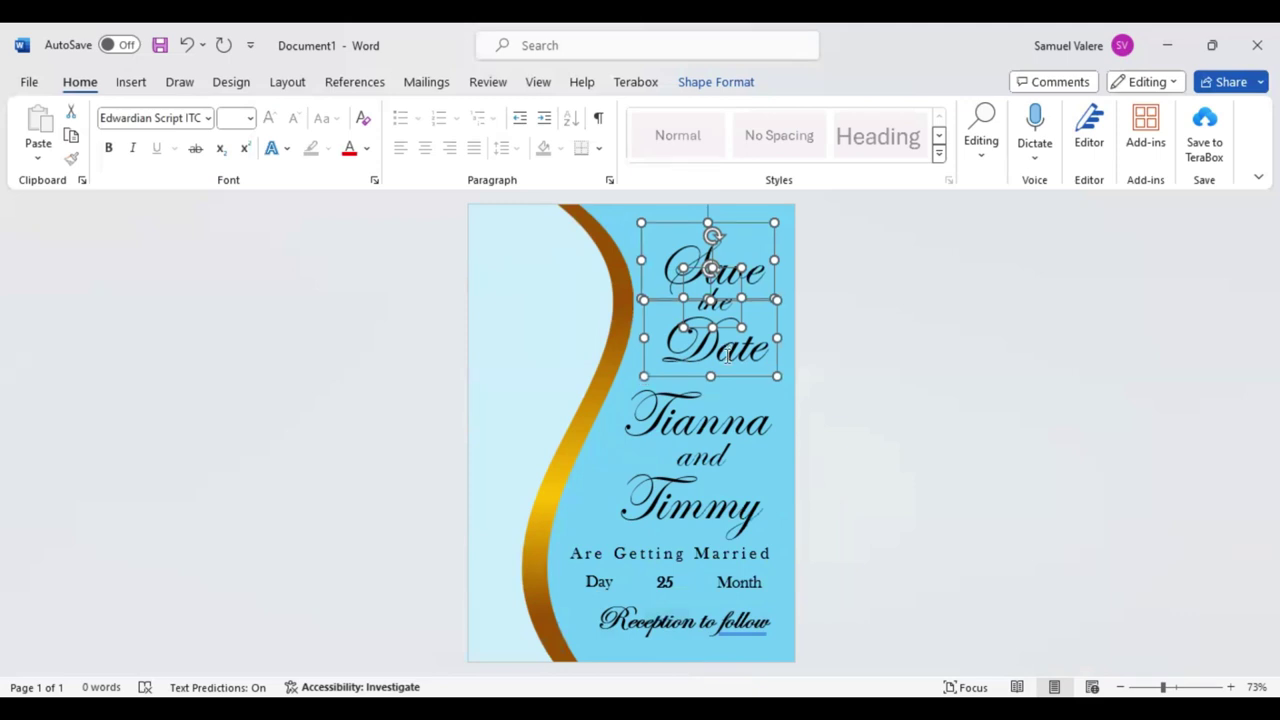
key(Up)
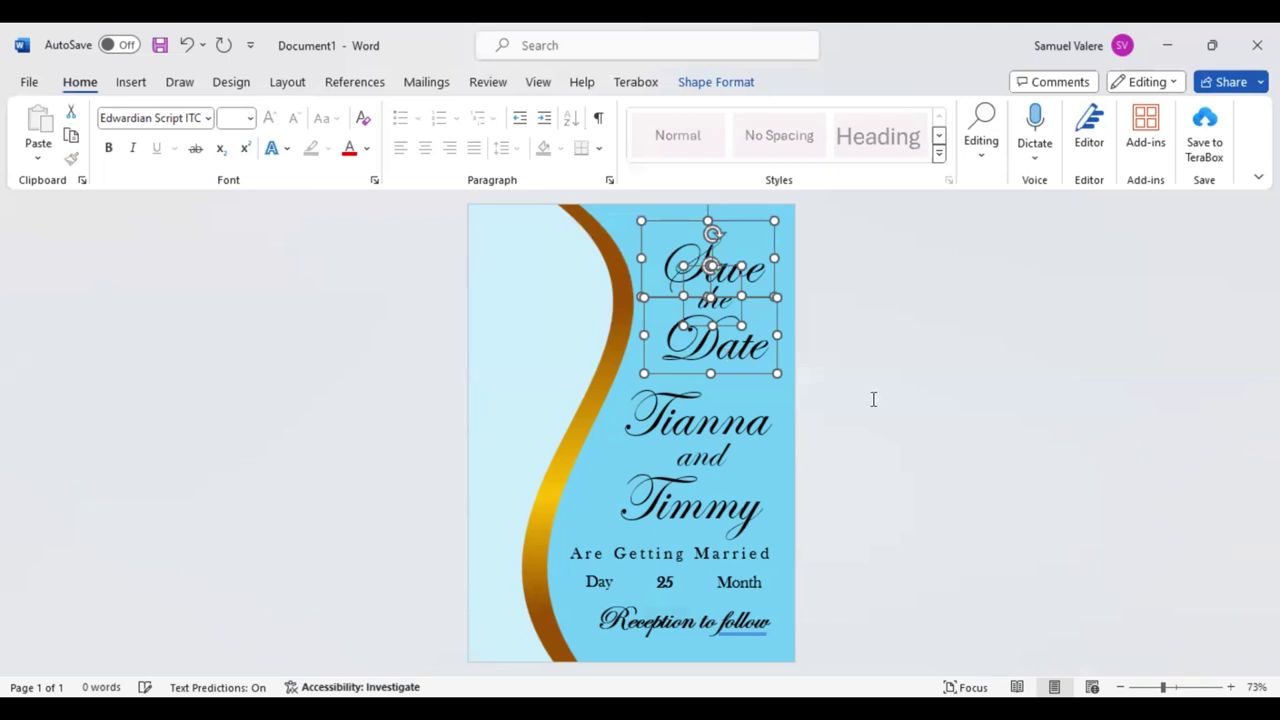
click(873, 399)
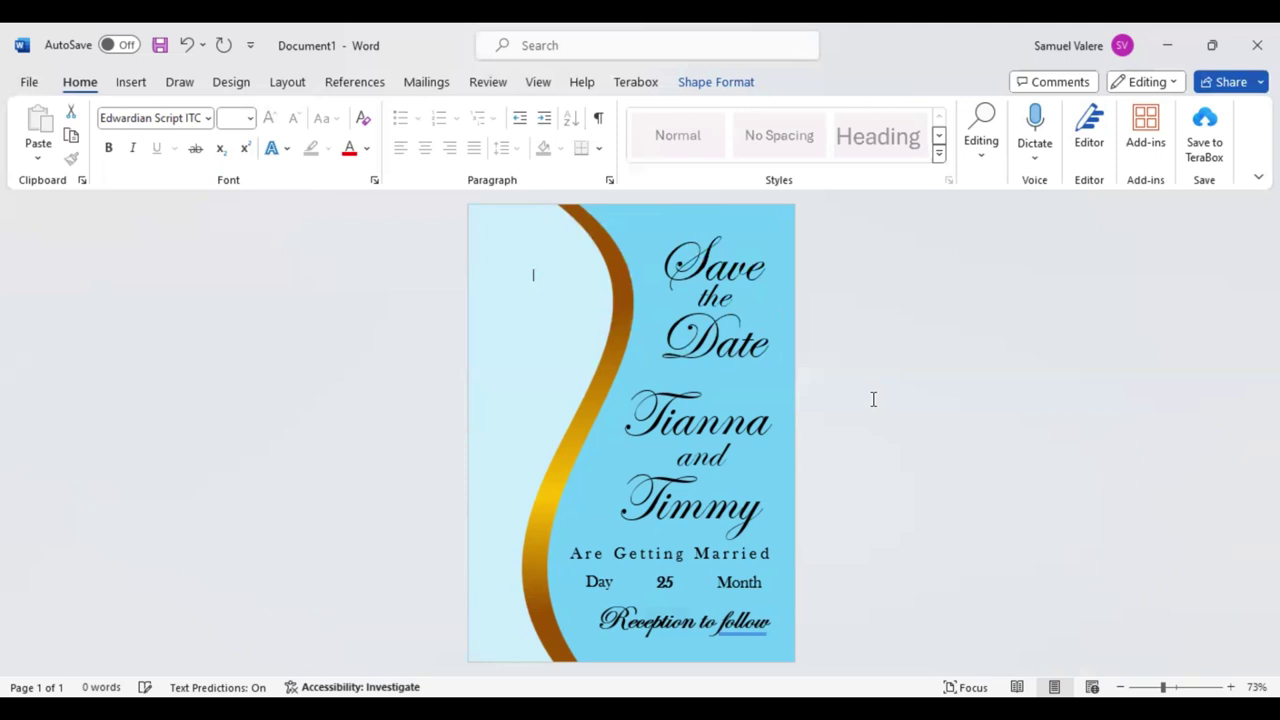
click(603, 487)
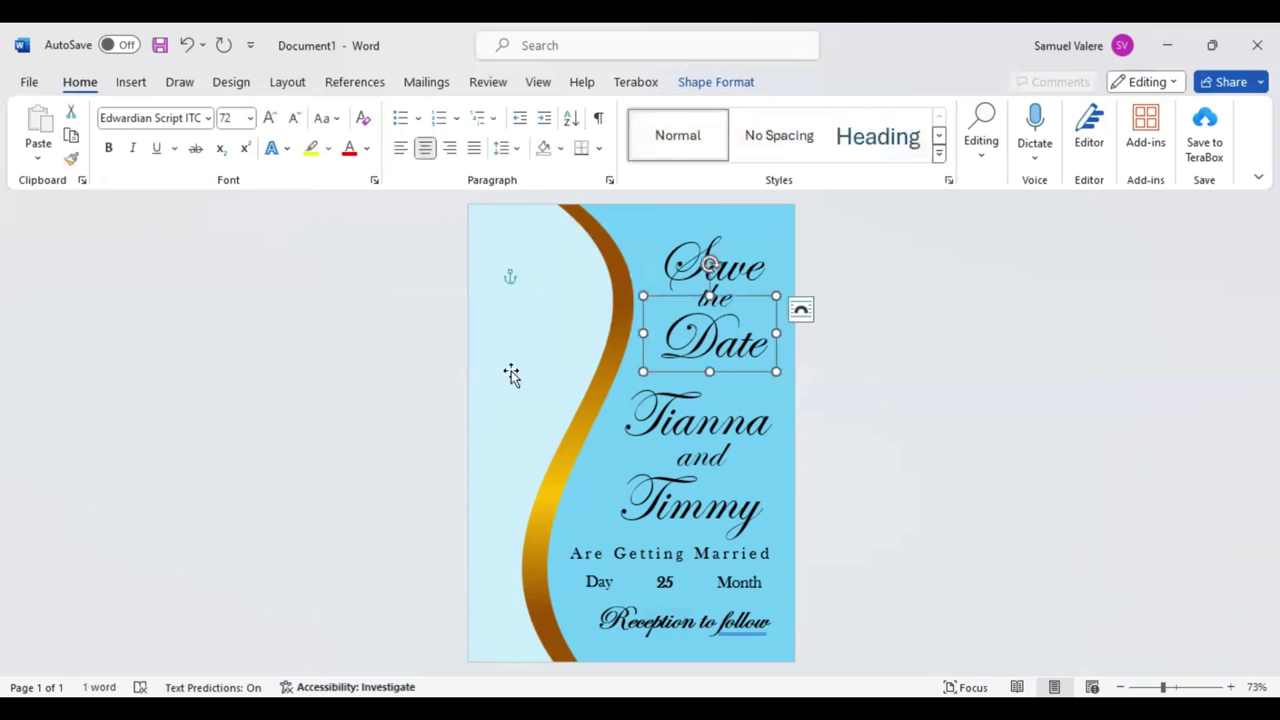
Step: Rotate the inserted flower picture upright and enlarge it to fill the top-left corner
scroll(185, 120, down, 1)
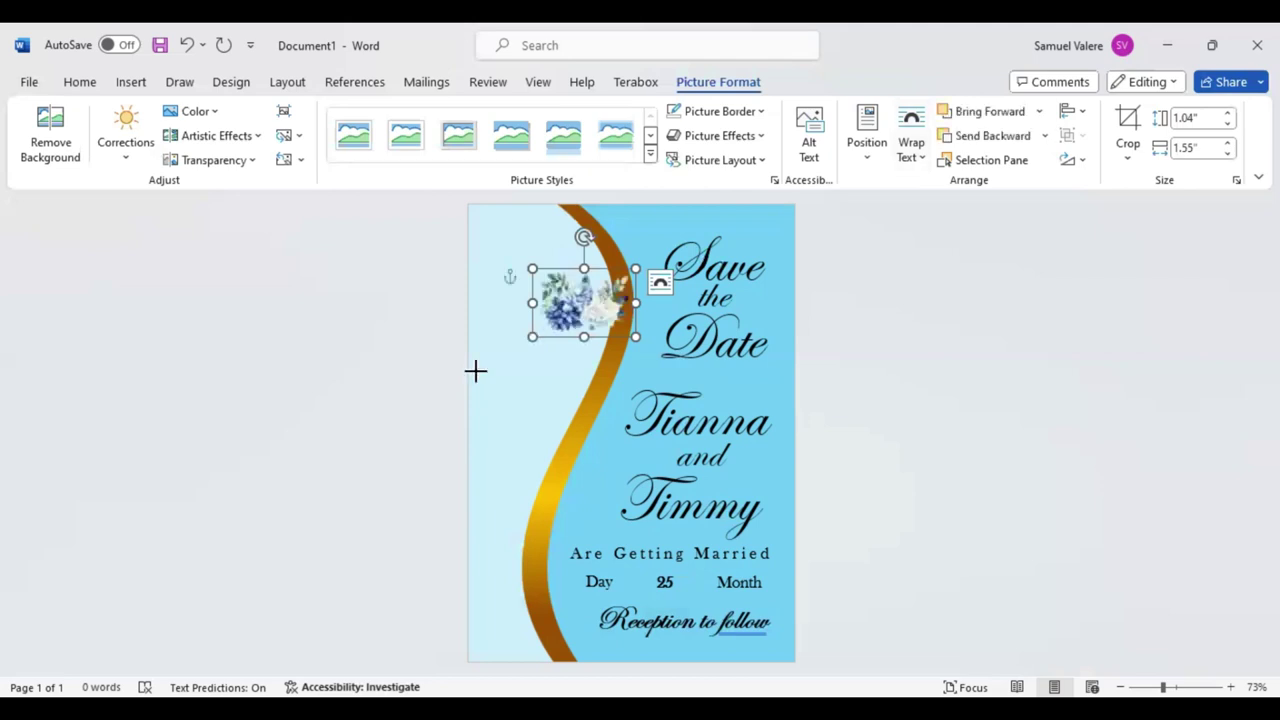
drag(475, 371, 481, 370)
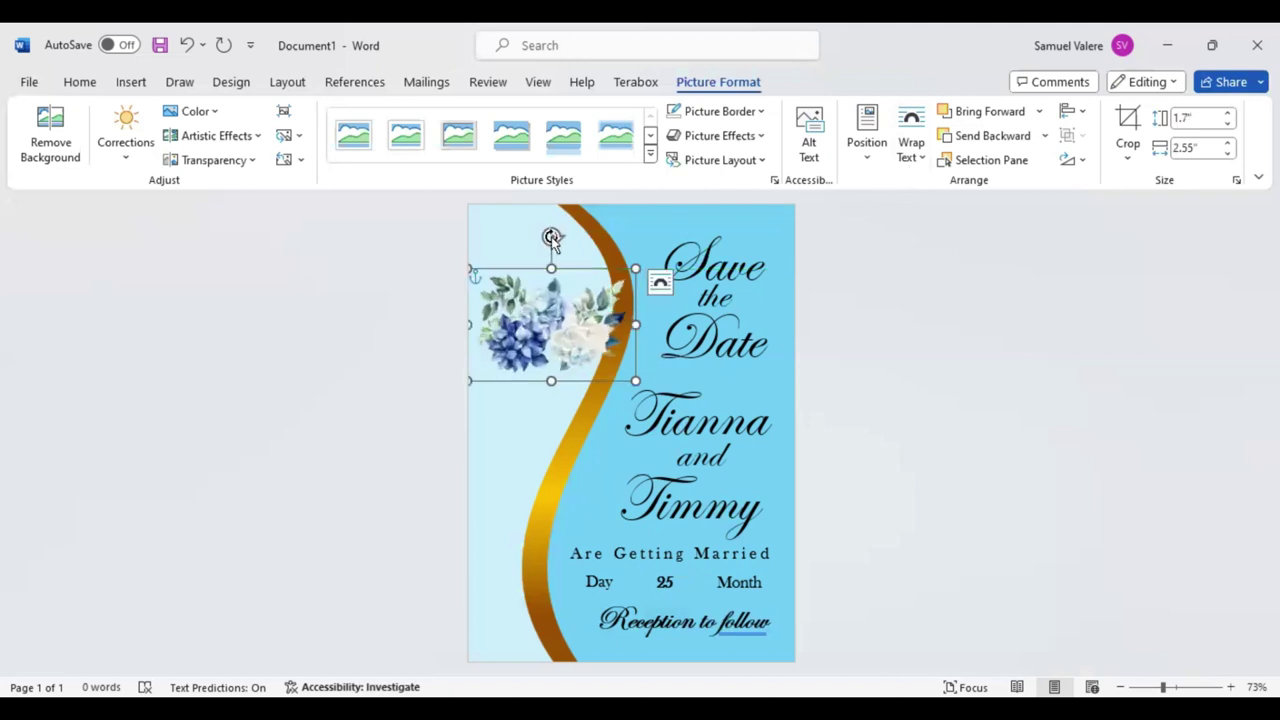
drag(551, 237, 610, 325)
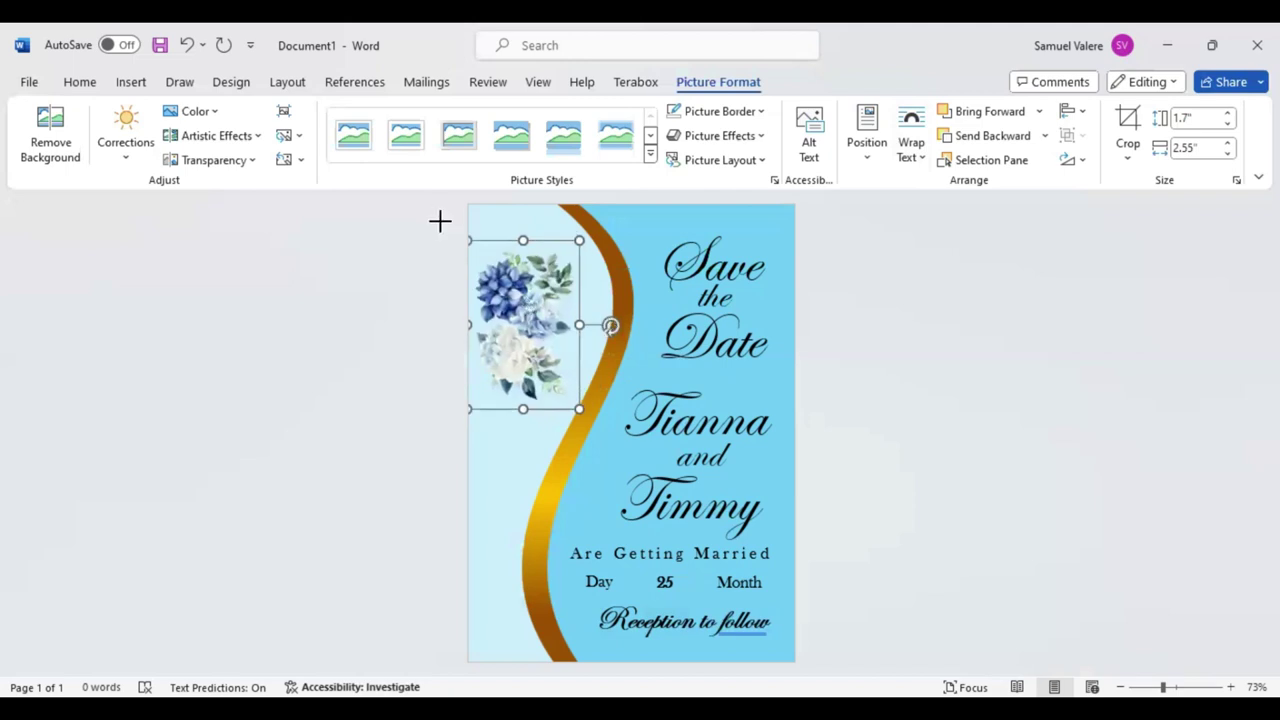
mouse_move(579, 409)
mouse_down()
mouse_move(601, 409)
mouse_move(626, 446)
mouse_up()
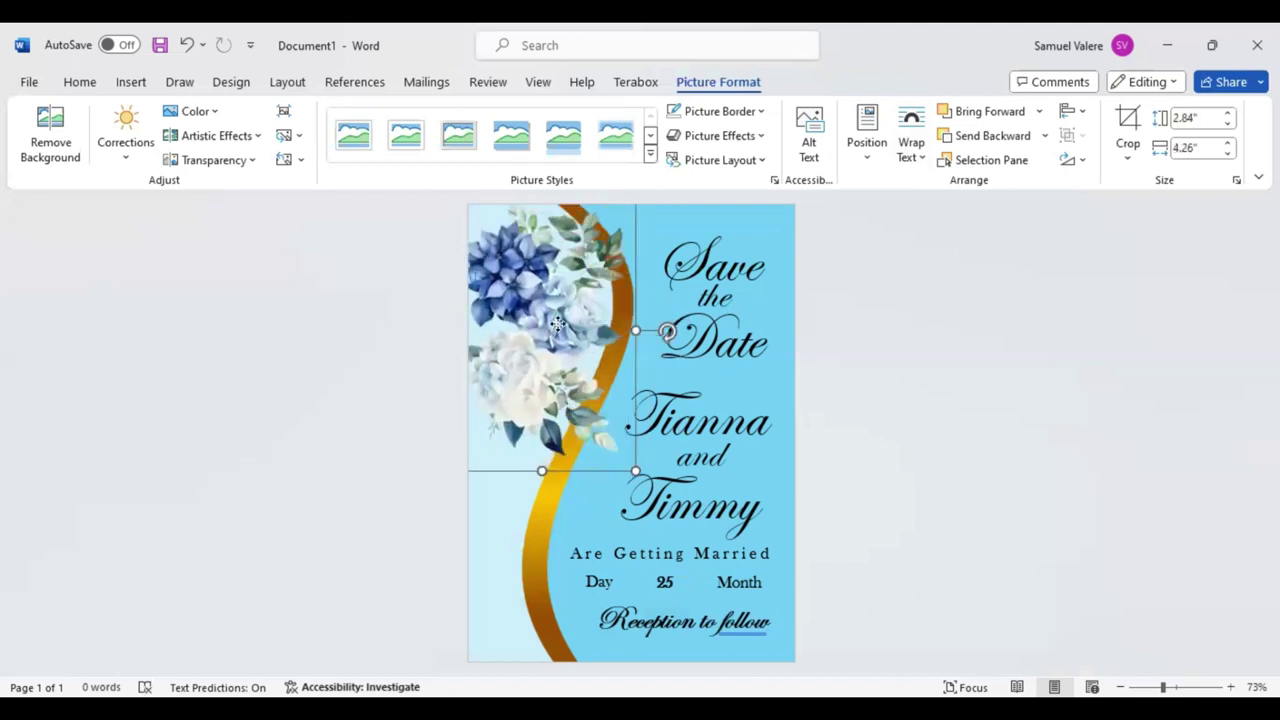
drag(553, 325, 565, 319)
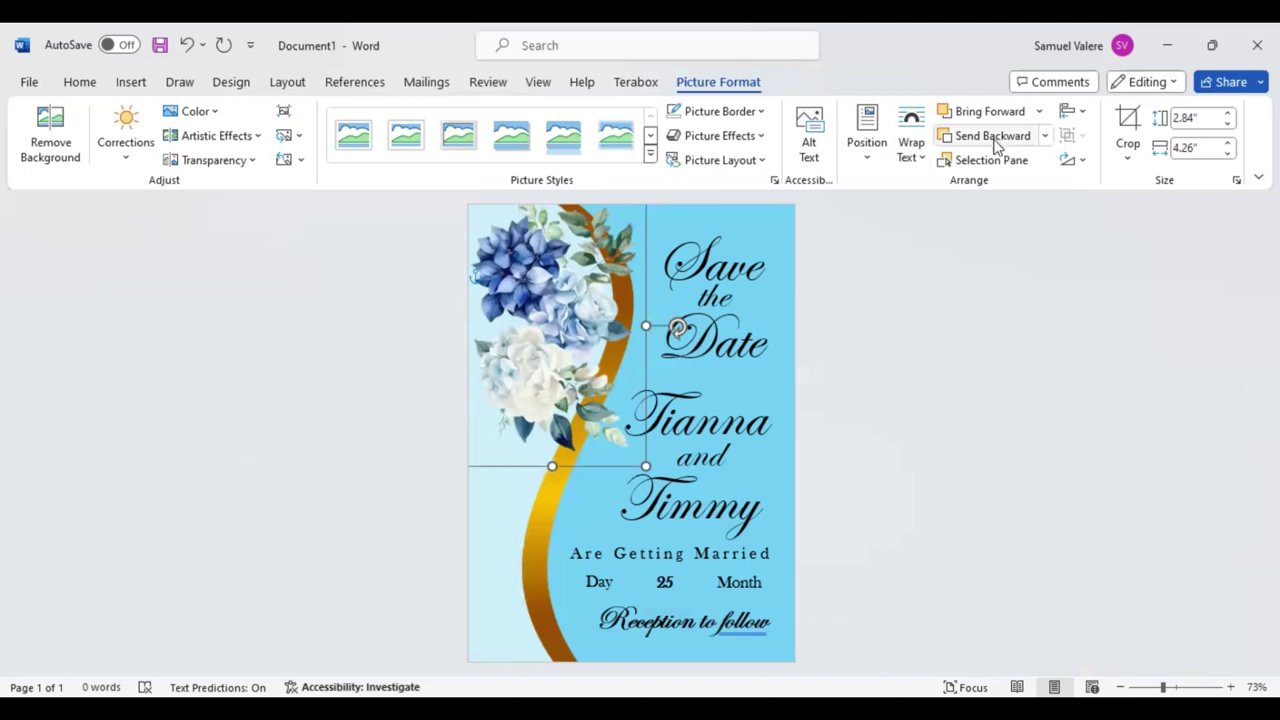
Step: Send the flower picture backward behind the gold wave and fine-tune its placement
click(1005, 147)
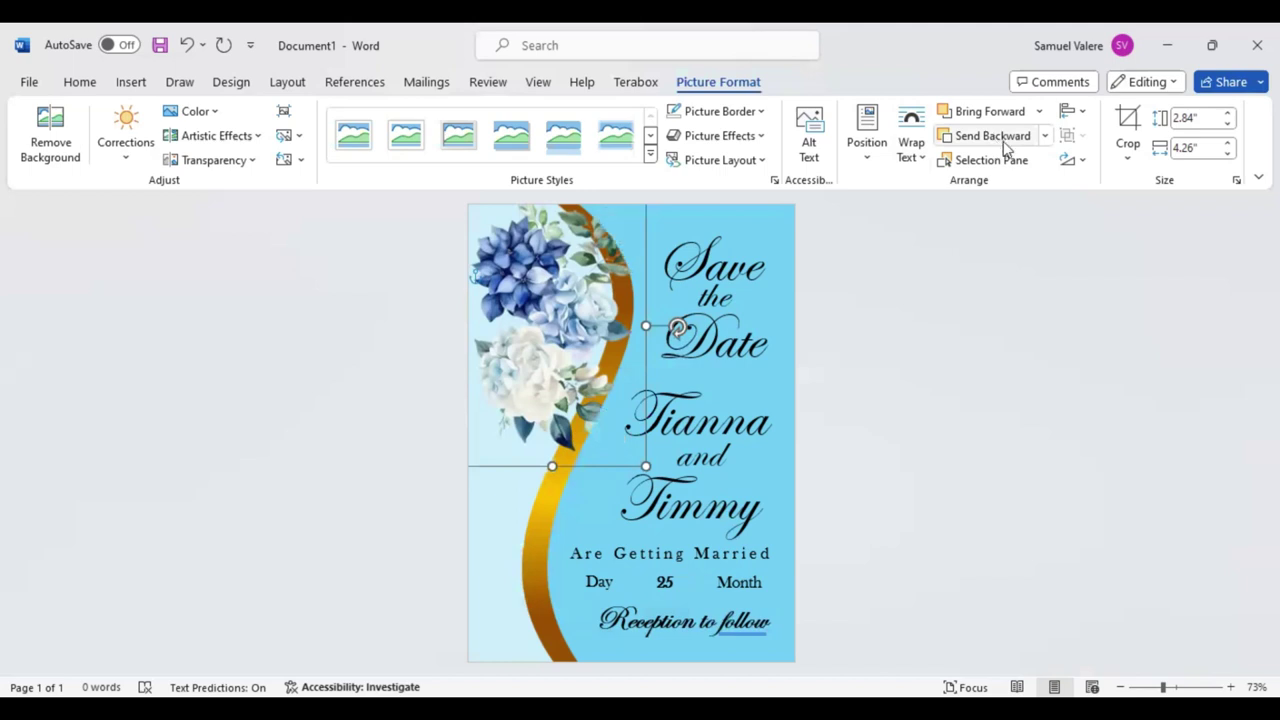
click(1005, 147)
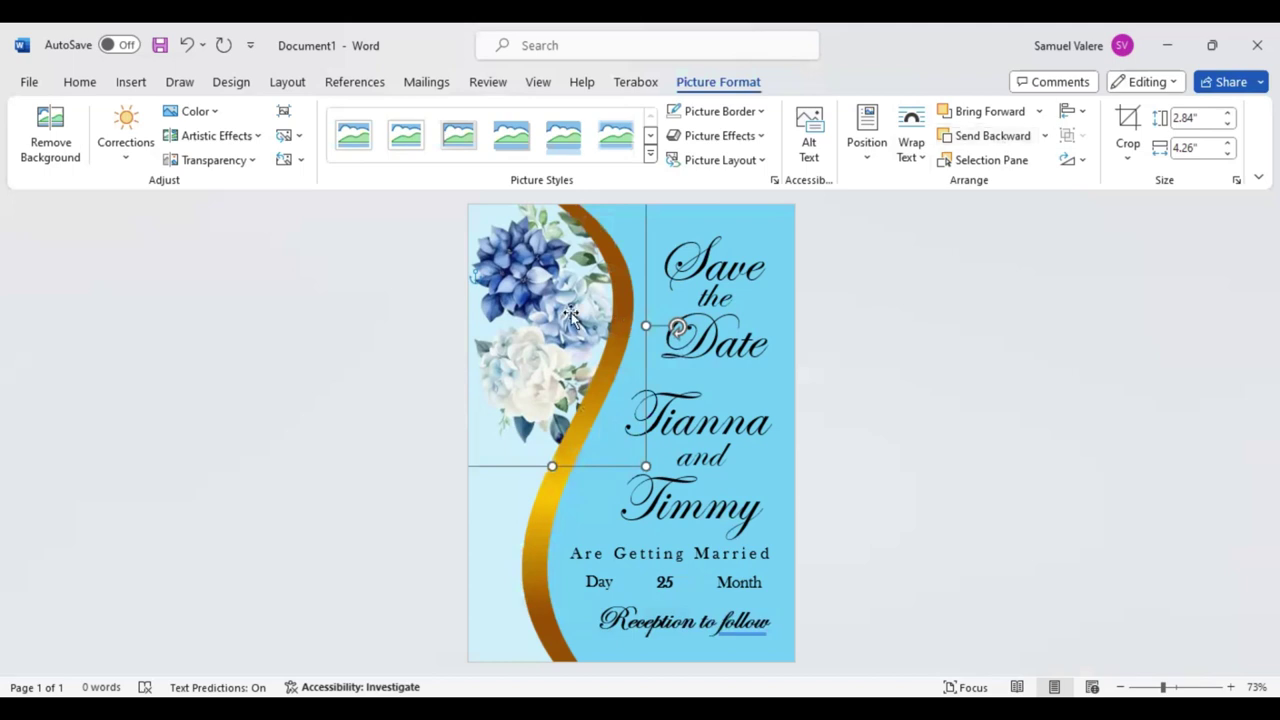
drag(570, 316, 578, 313)
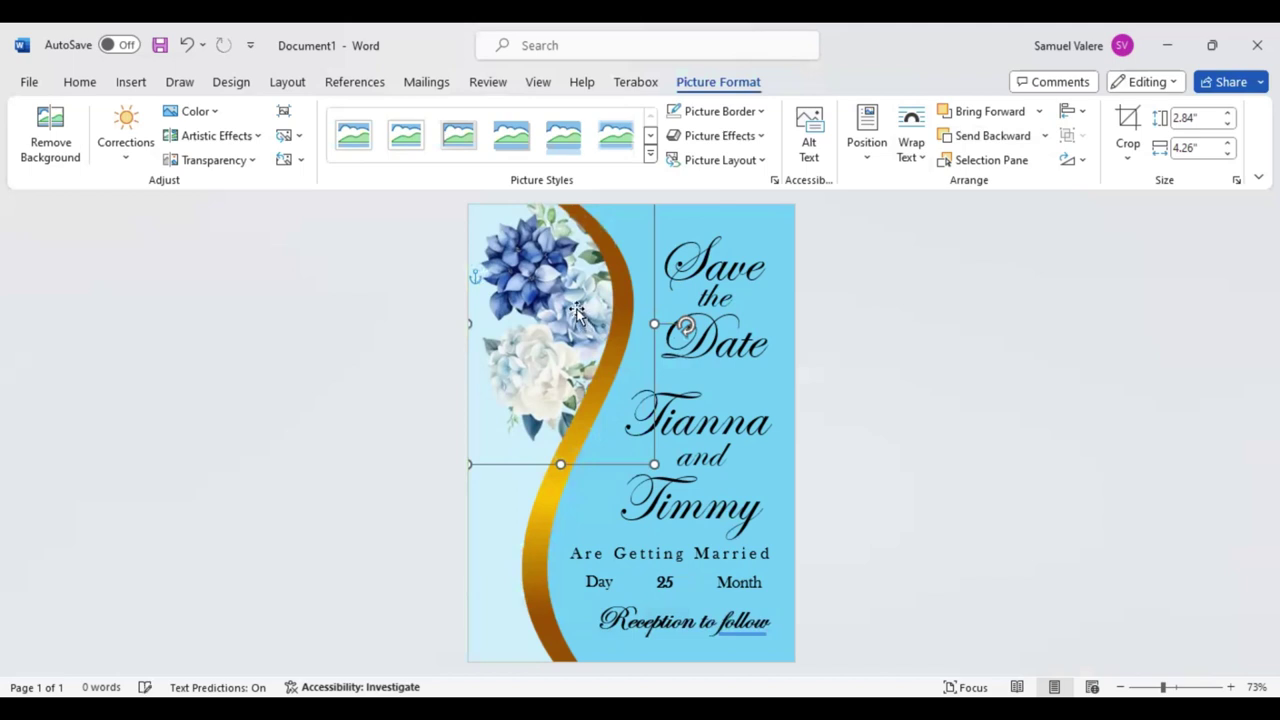
key(ctrl+z)
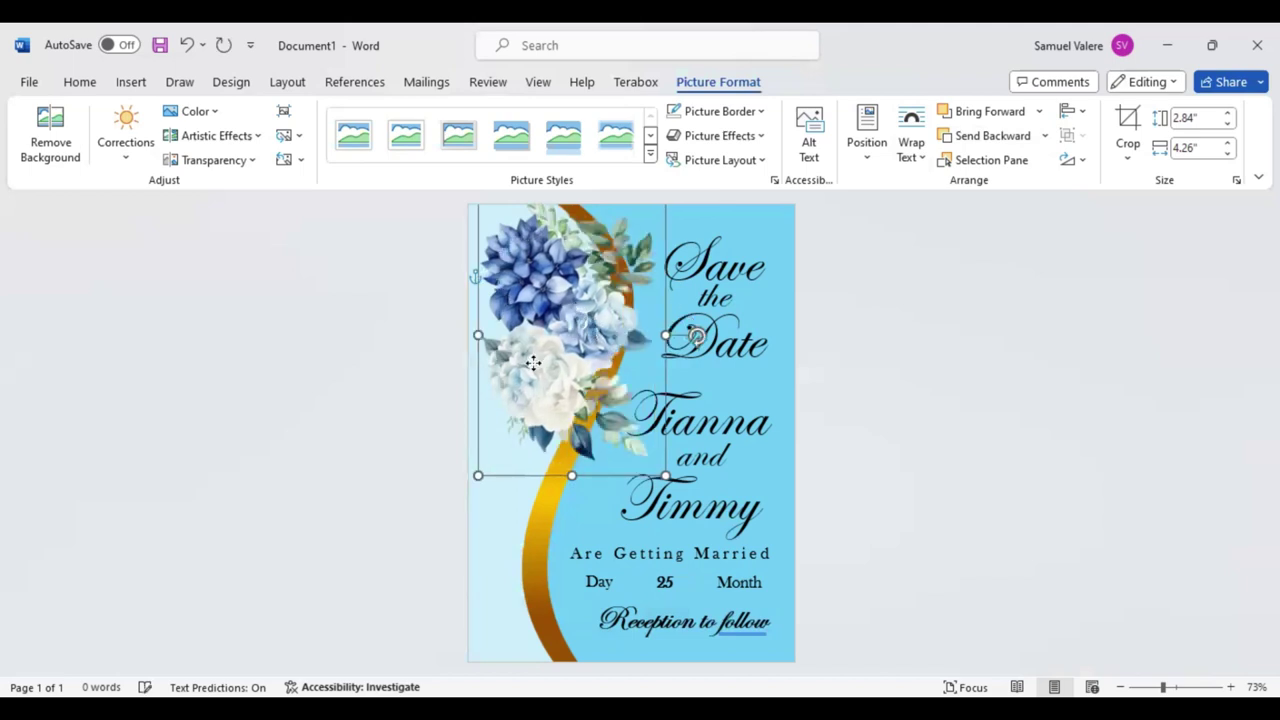
Step: Copy the flower picture to the bottom-left and send it three layers back, behind the date text and gold wave
drag(533, 363, 517, 546)
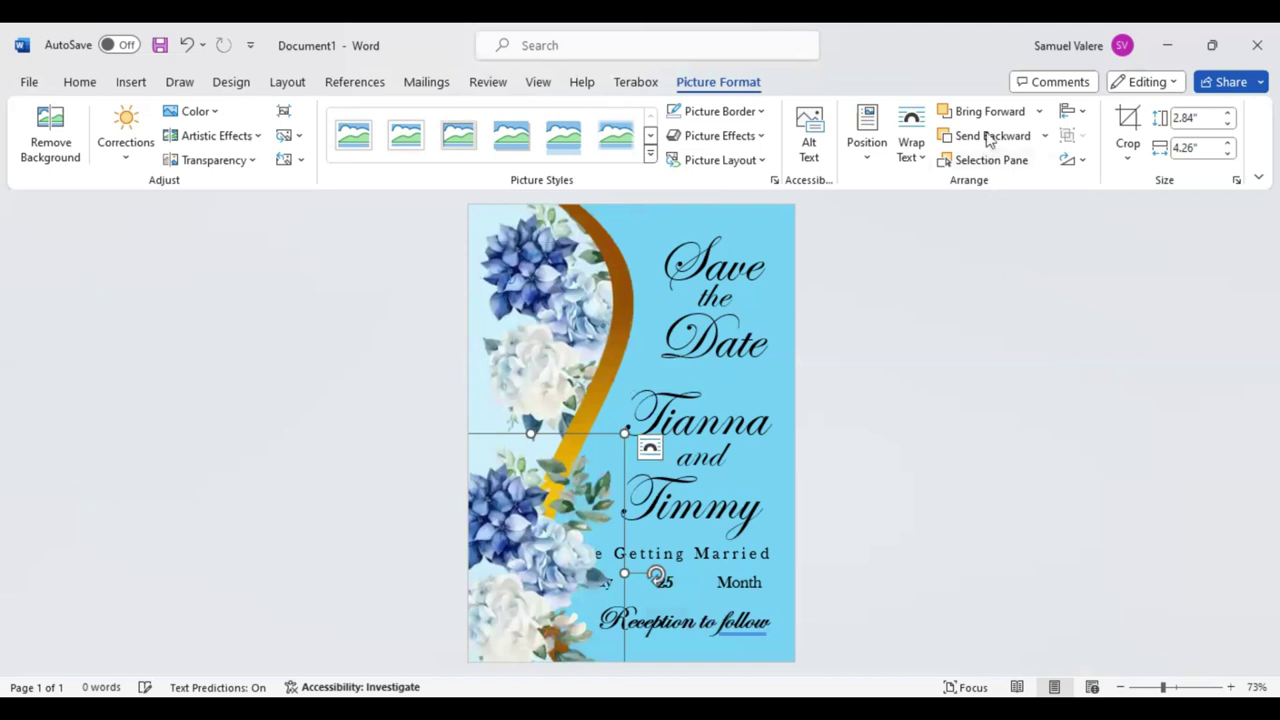
click(988, 137)
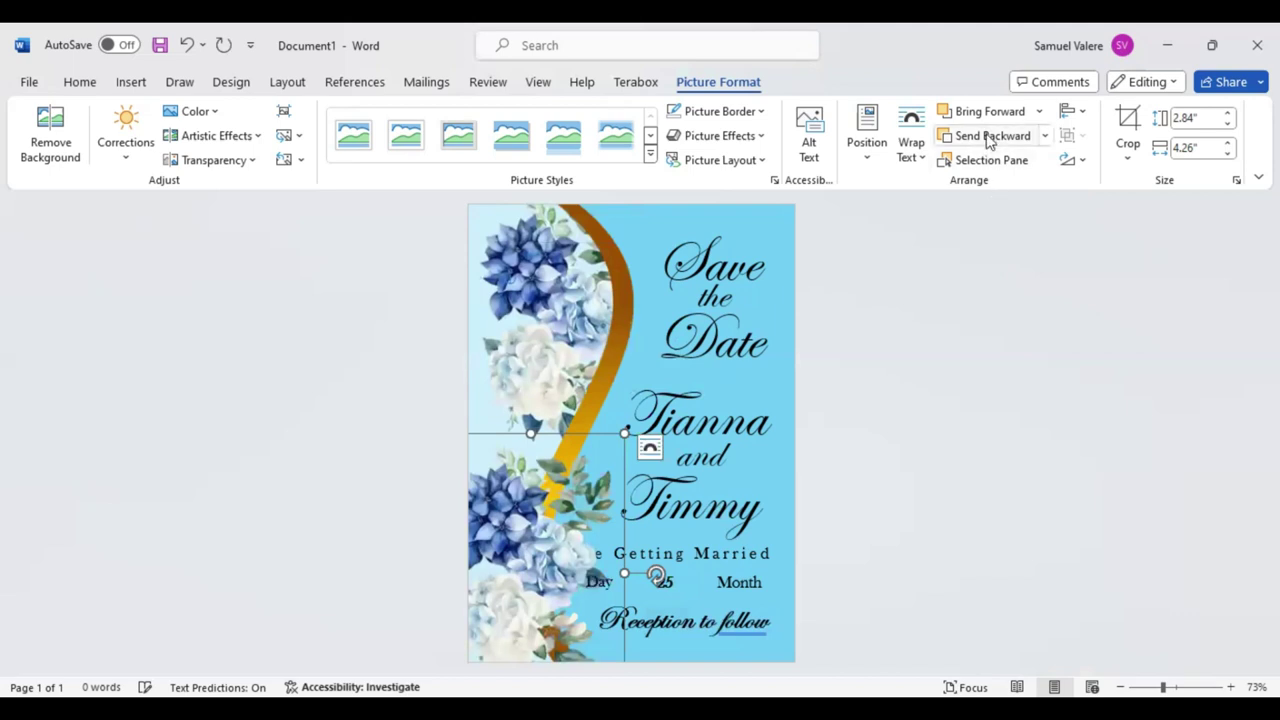
click(988, 137)
click(988, 137)
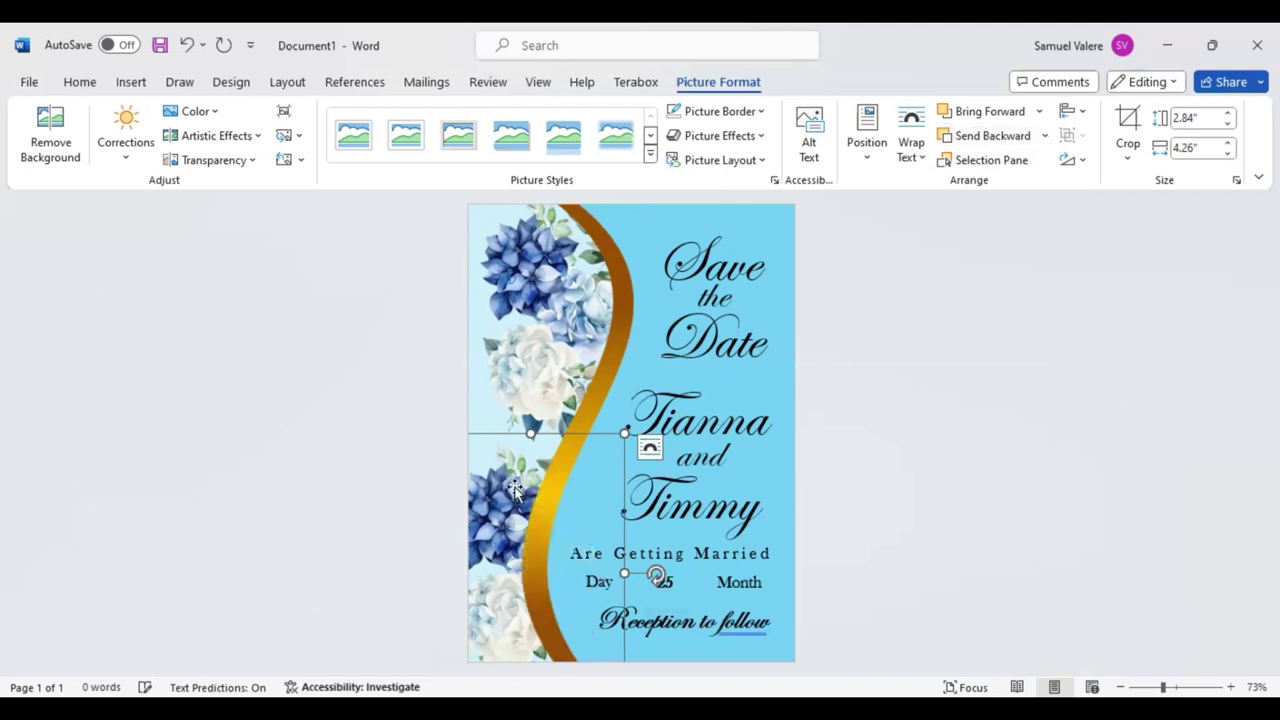
click(552, 357)
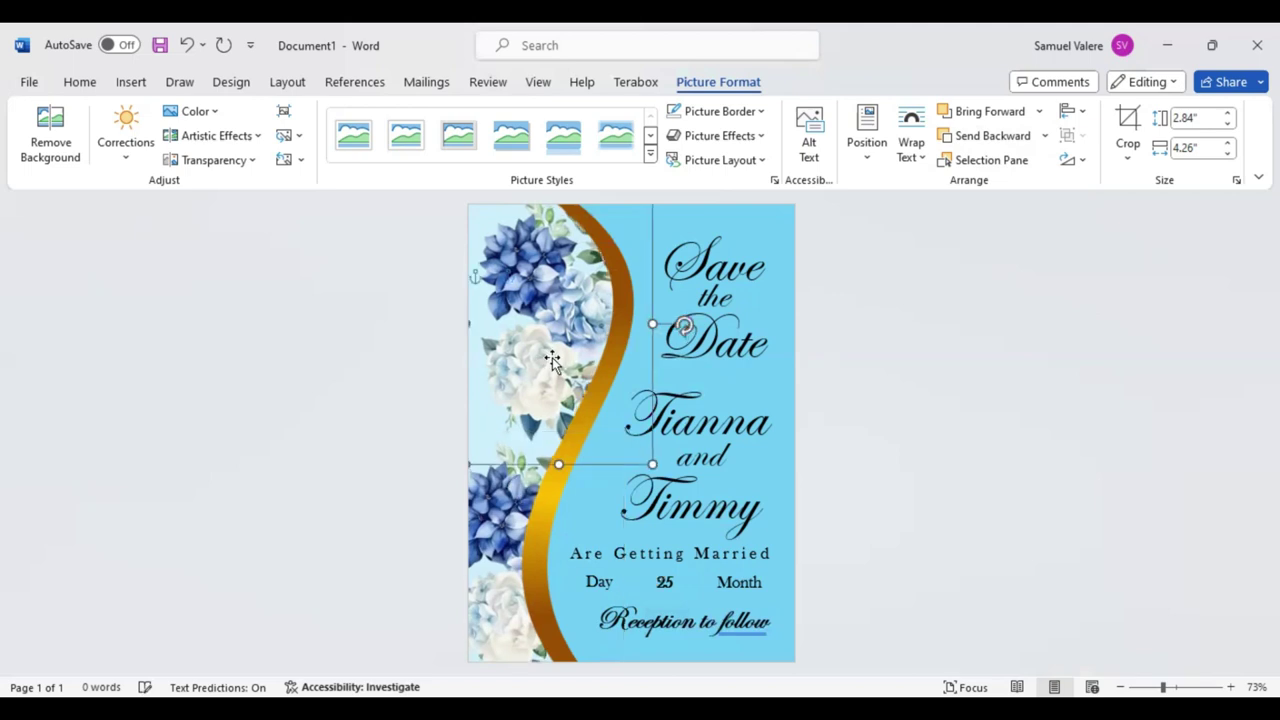